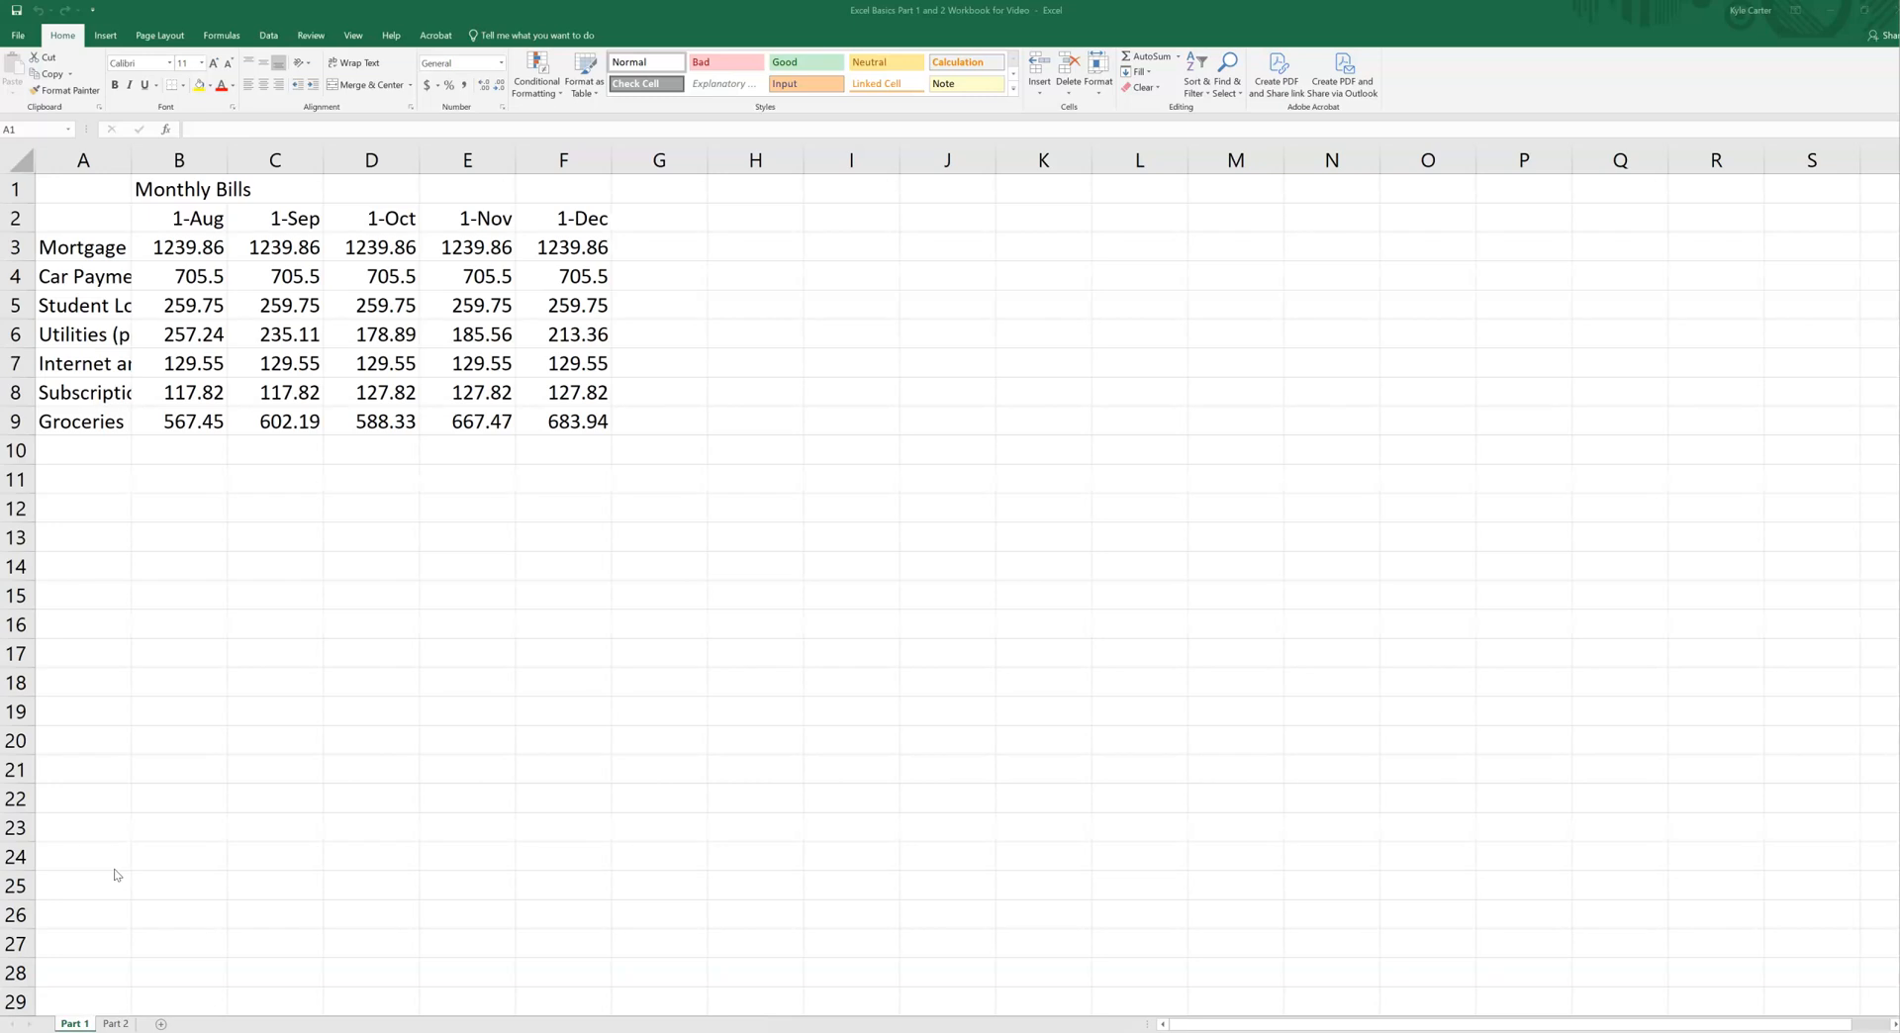
Step: Select individual cells one at a time: B11, C8, D6, E4, C4, B4, D2 and E6
click(174, 477)
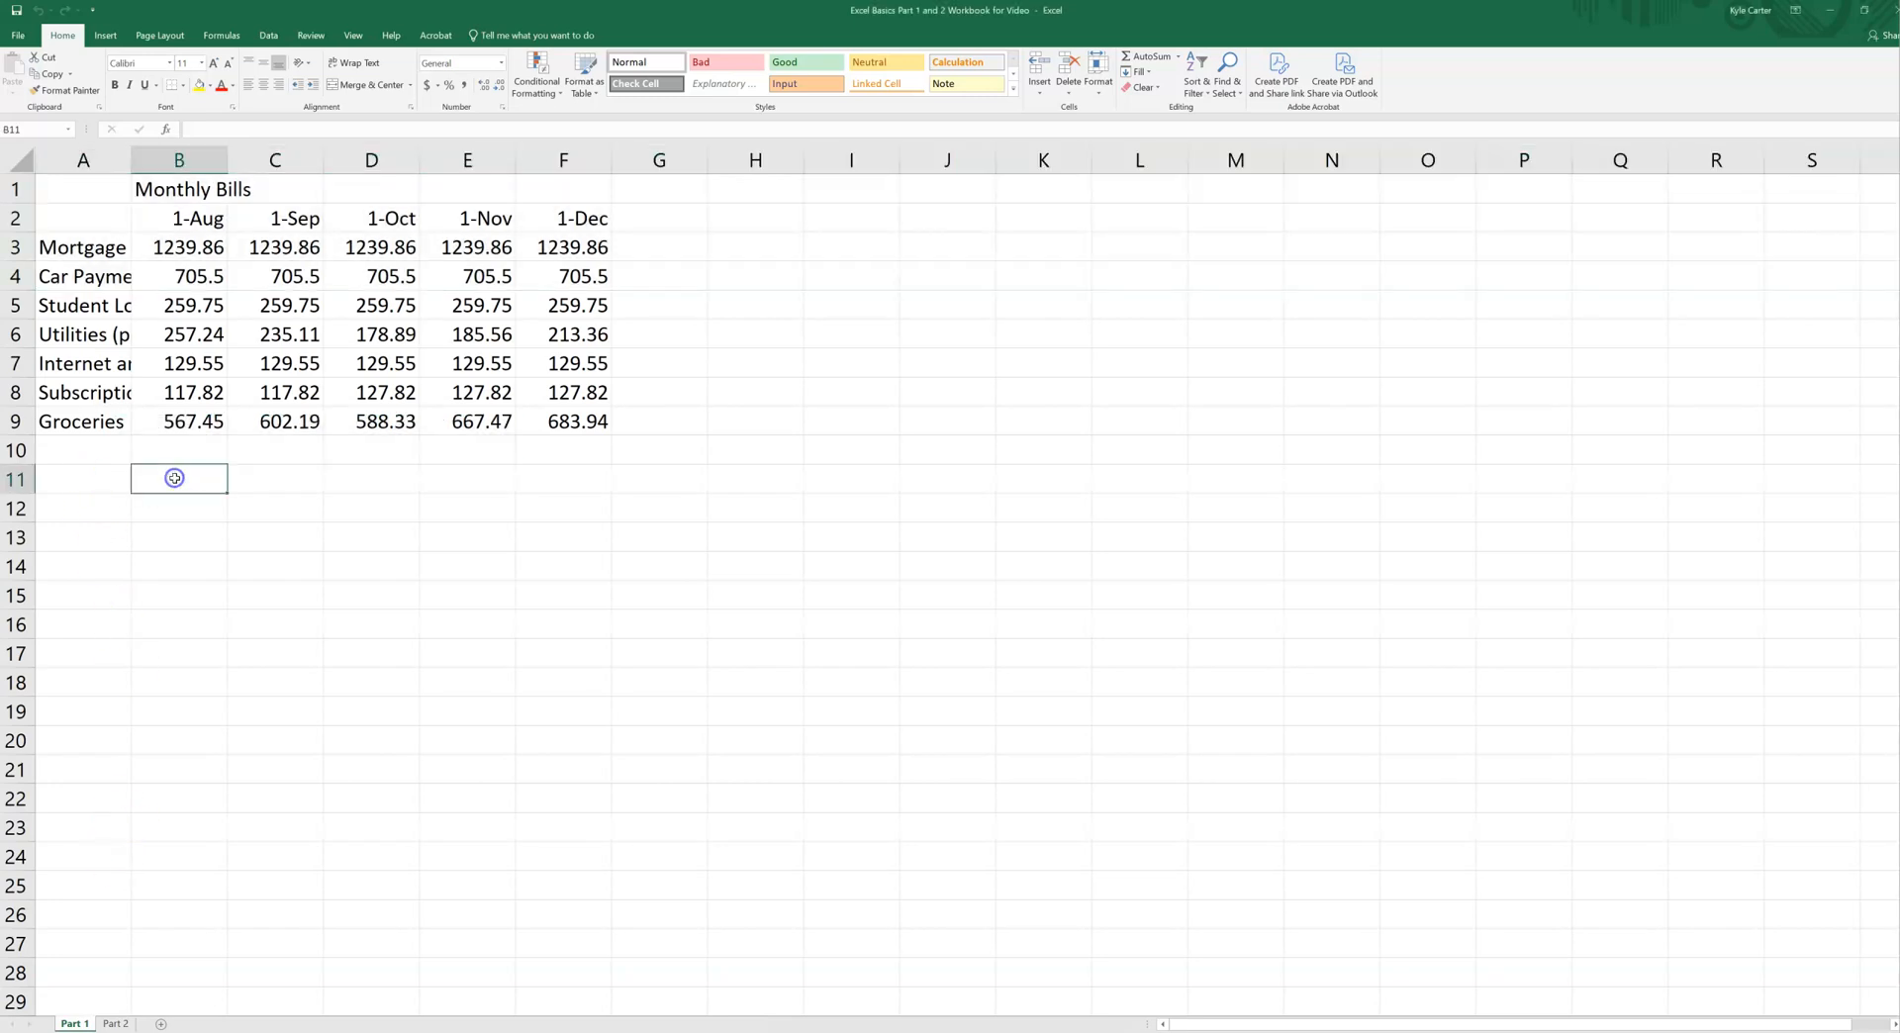
click(262, 396)
click(385, 336)
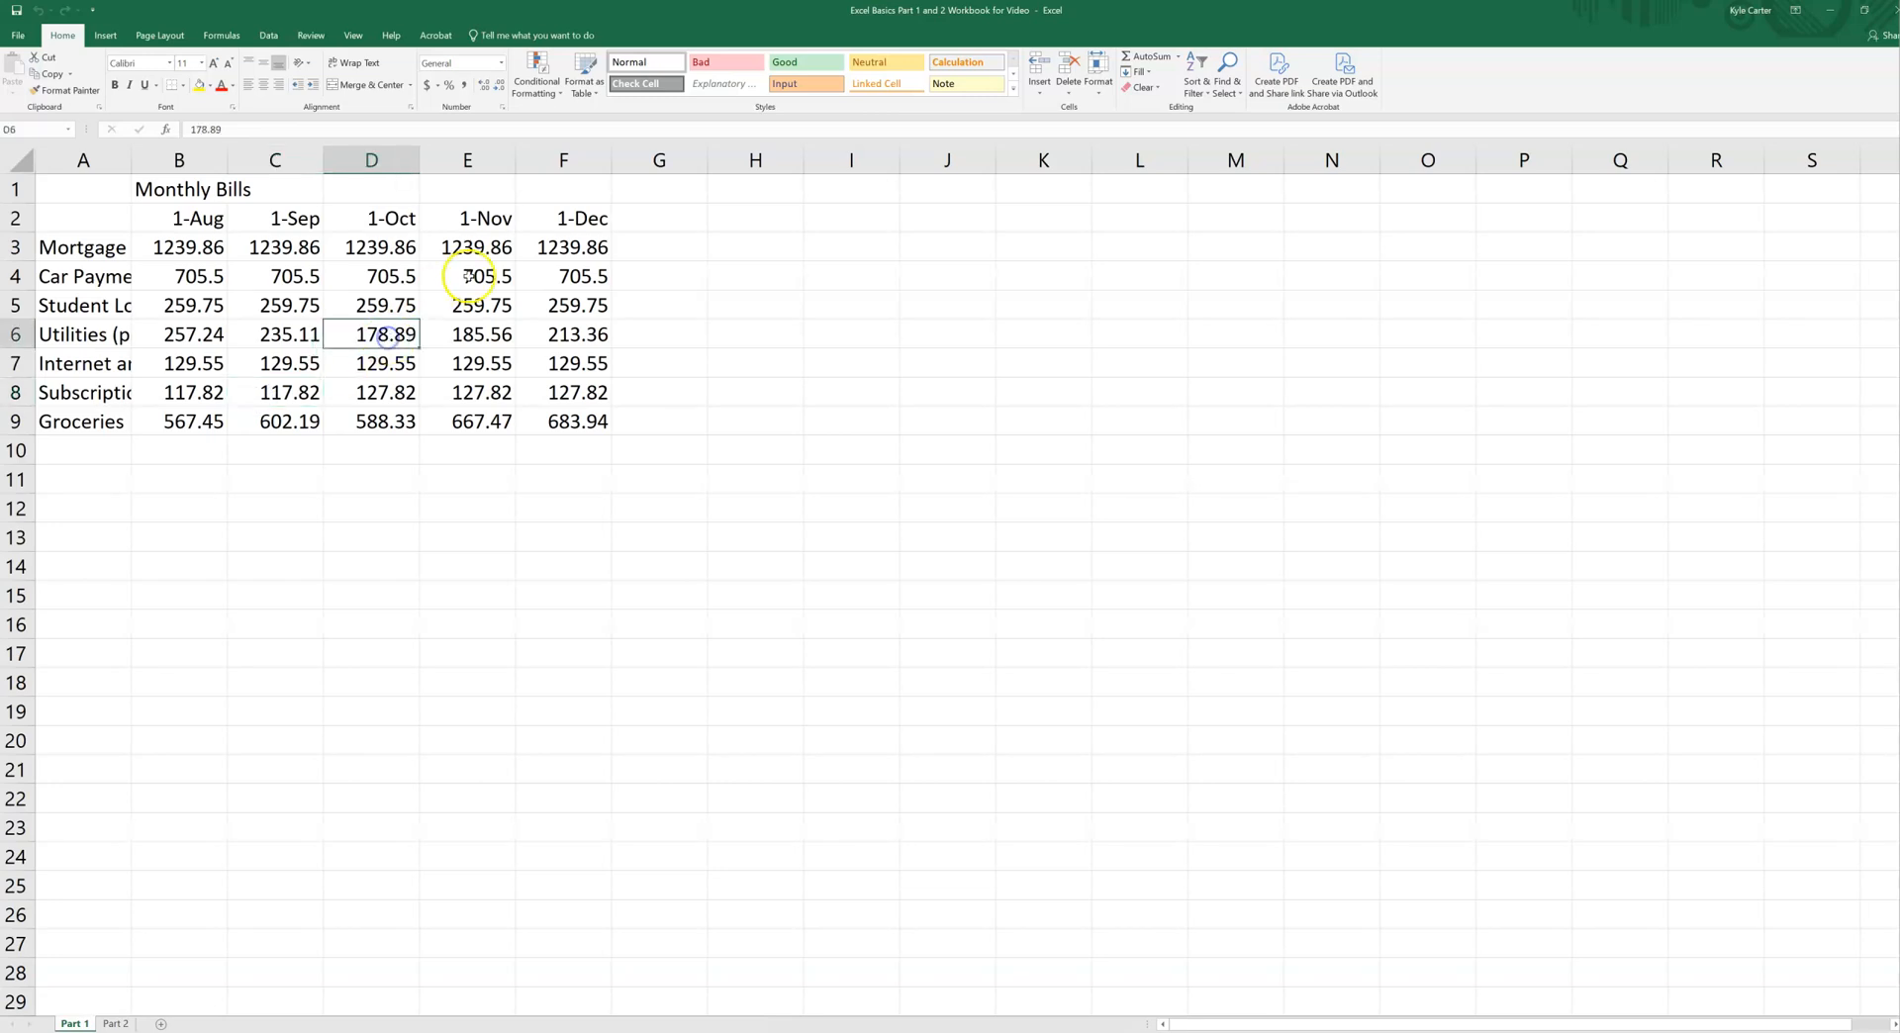
click(467, 276)
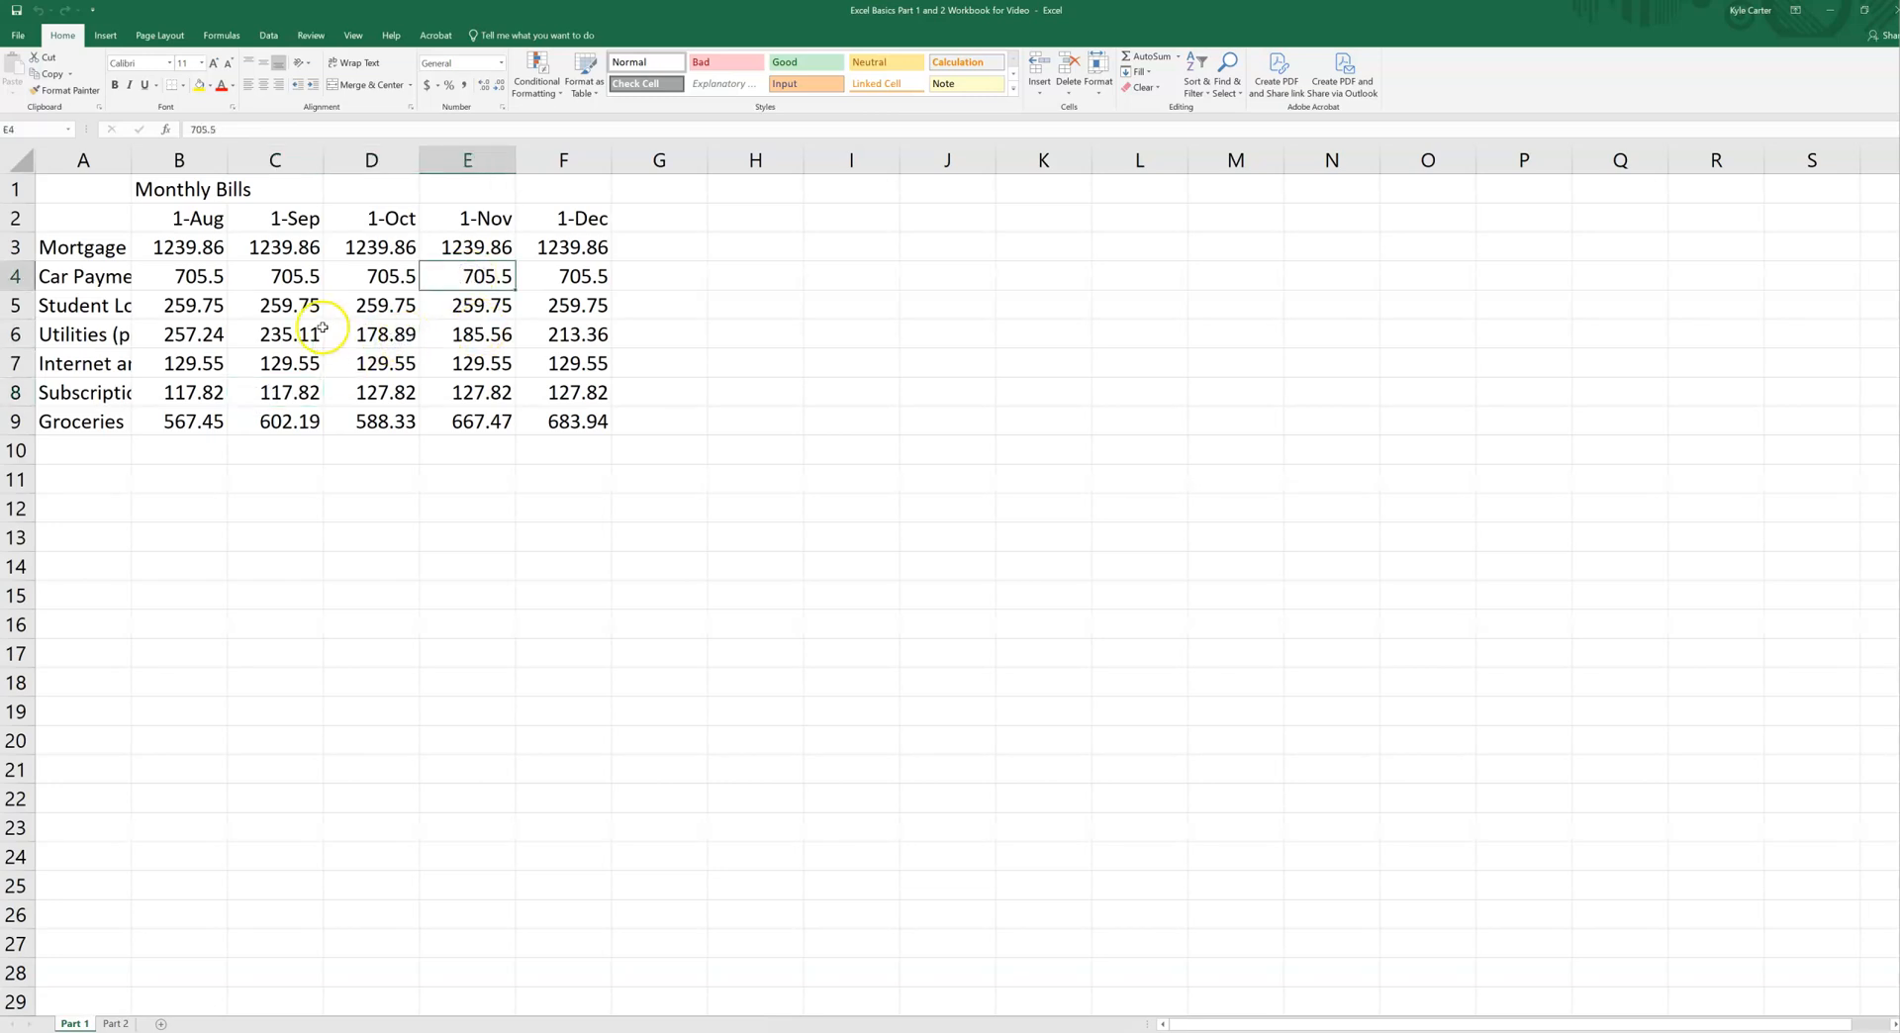
click(289, 278)
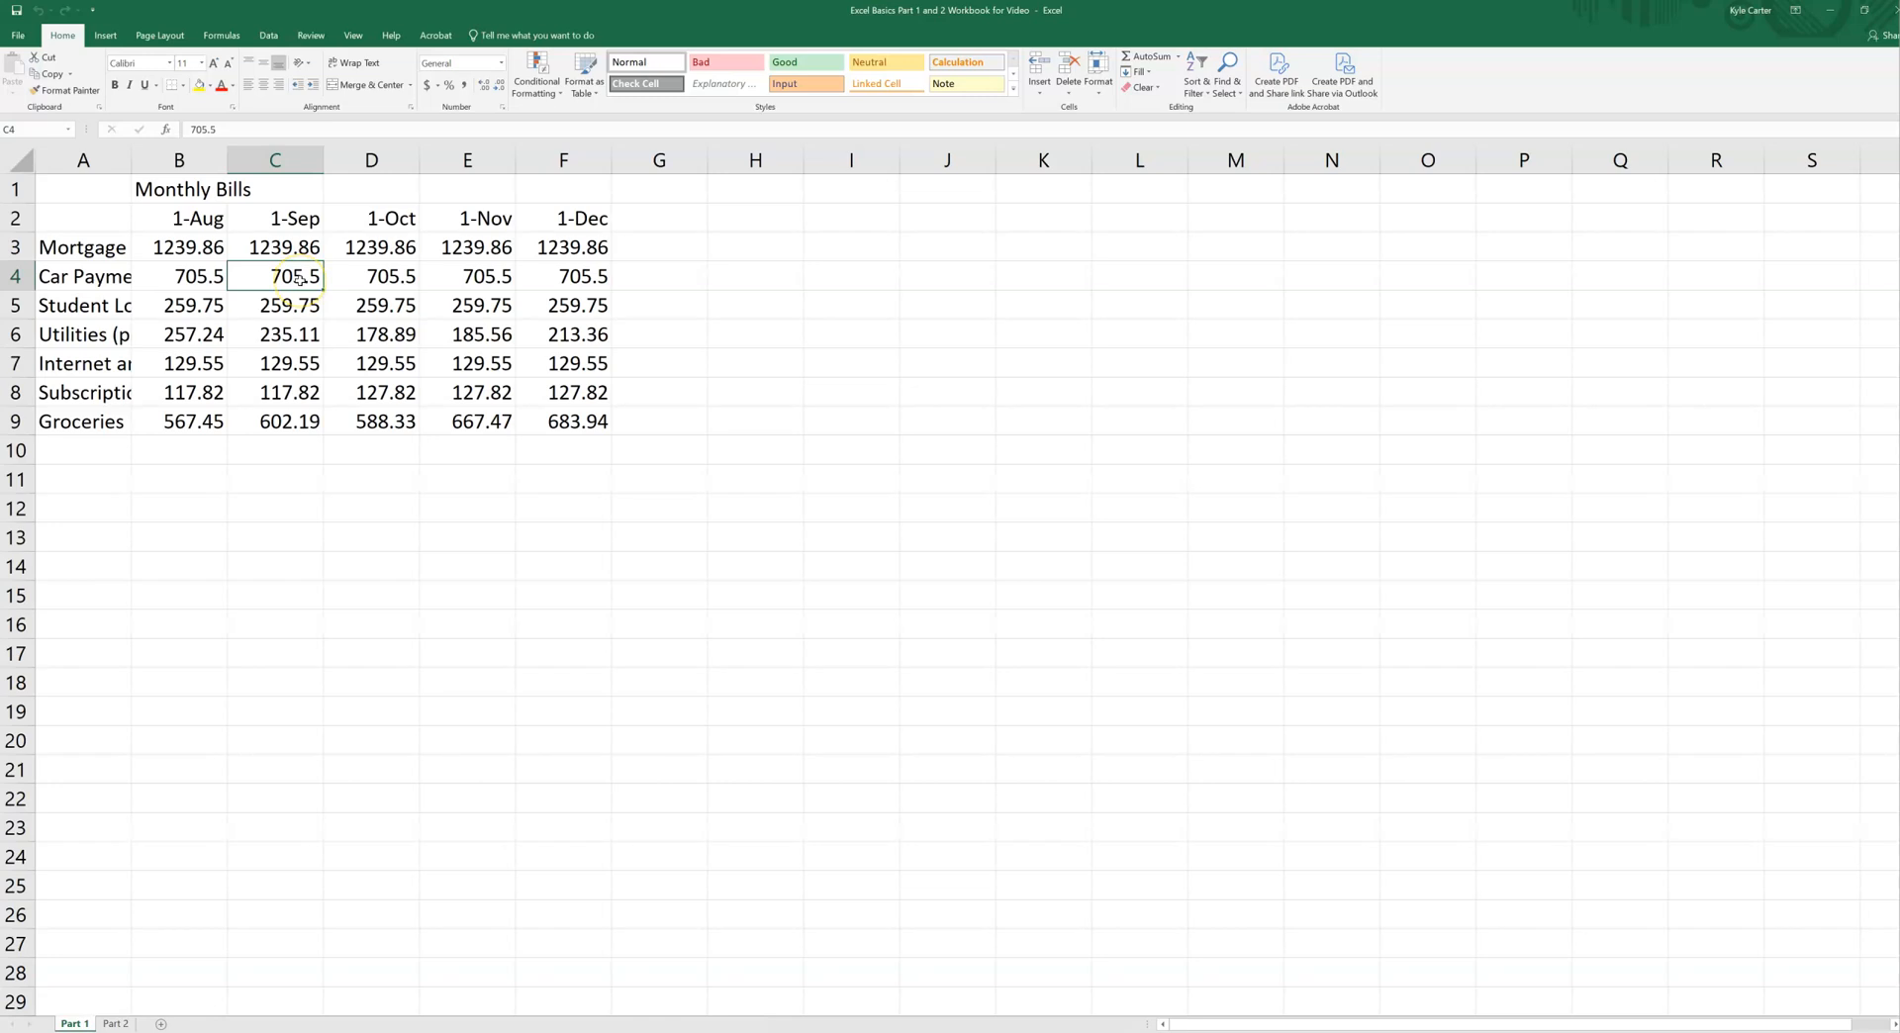
click(183, 276)
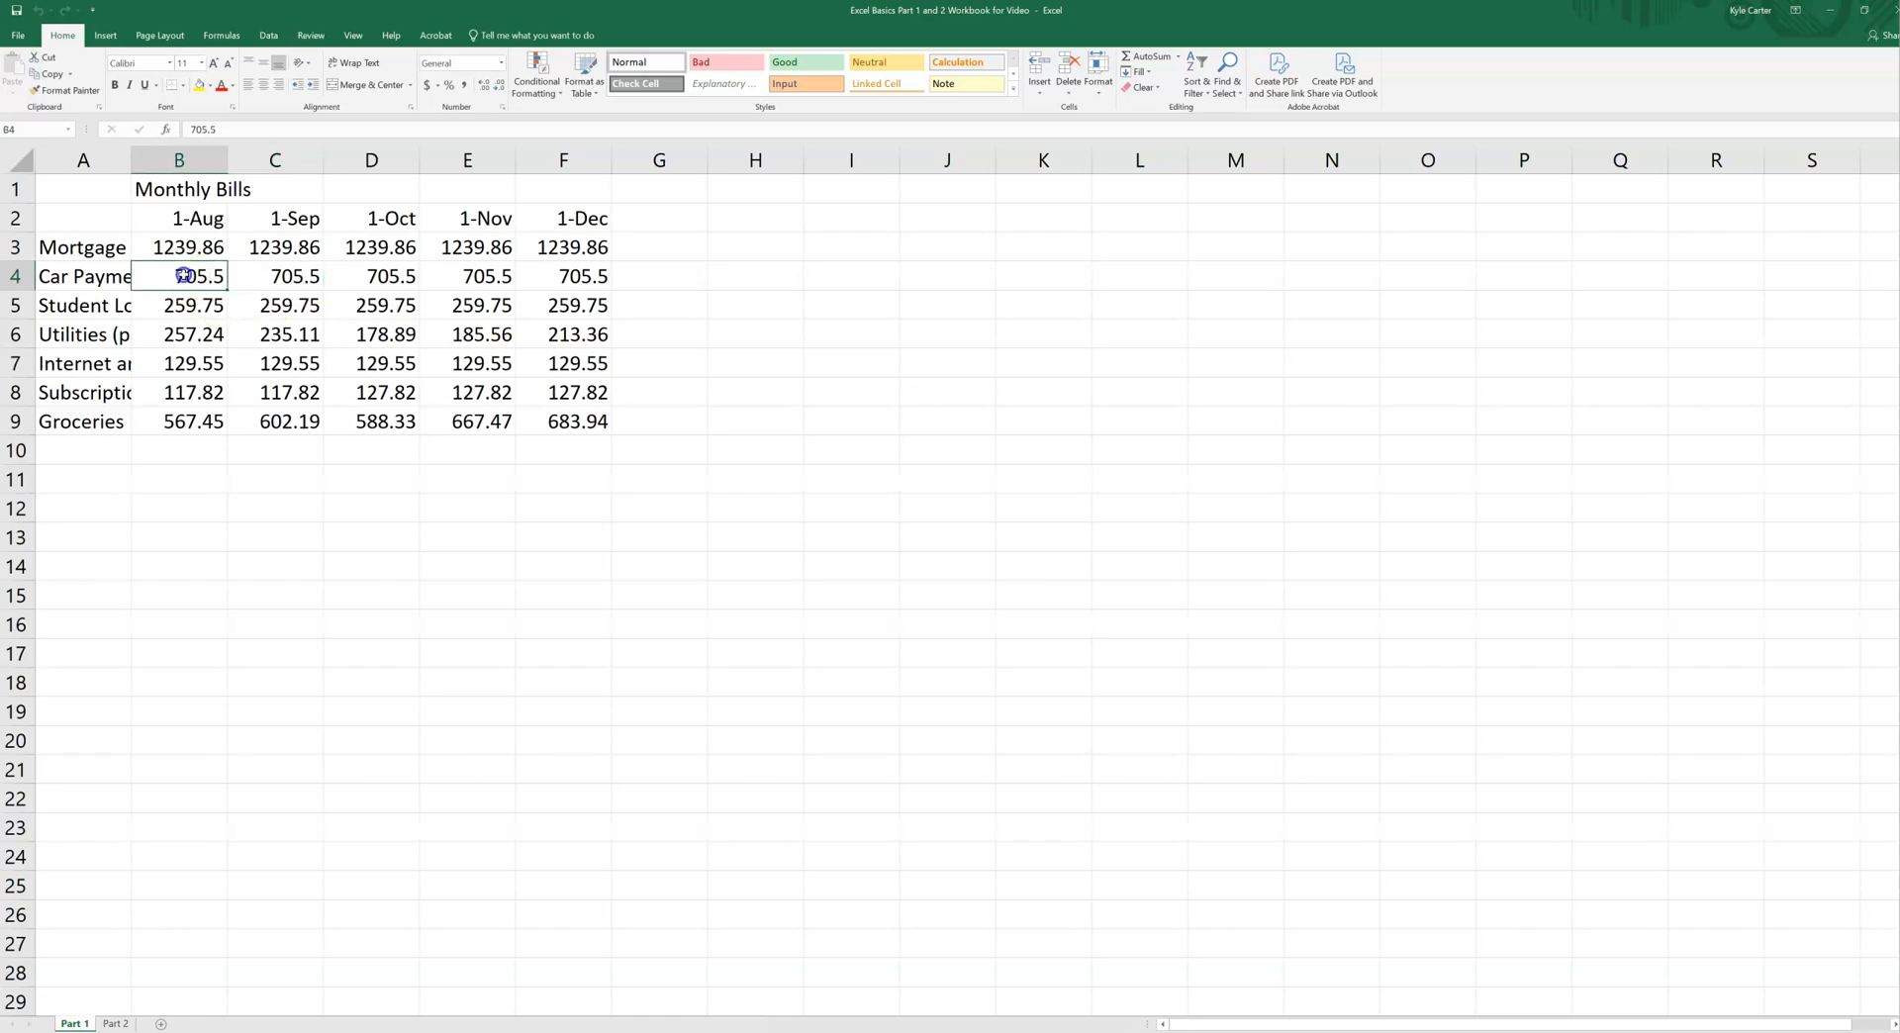
click(365, 218)
click(455, 331)
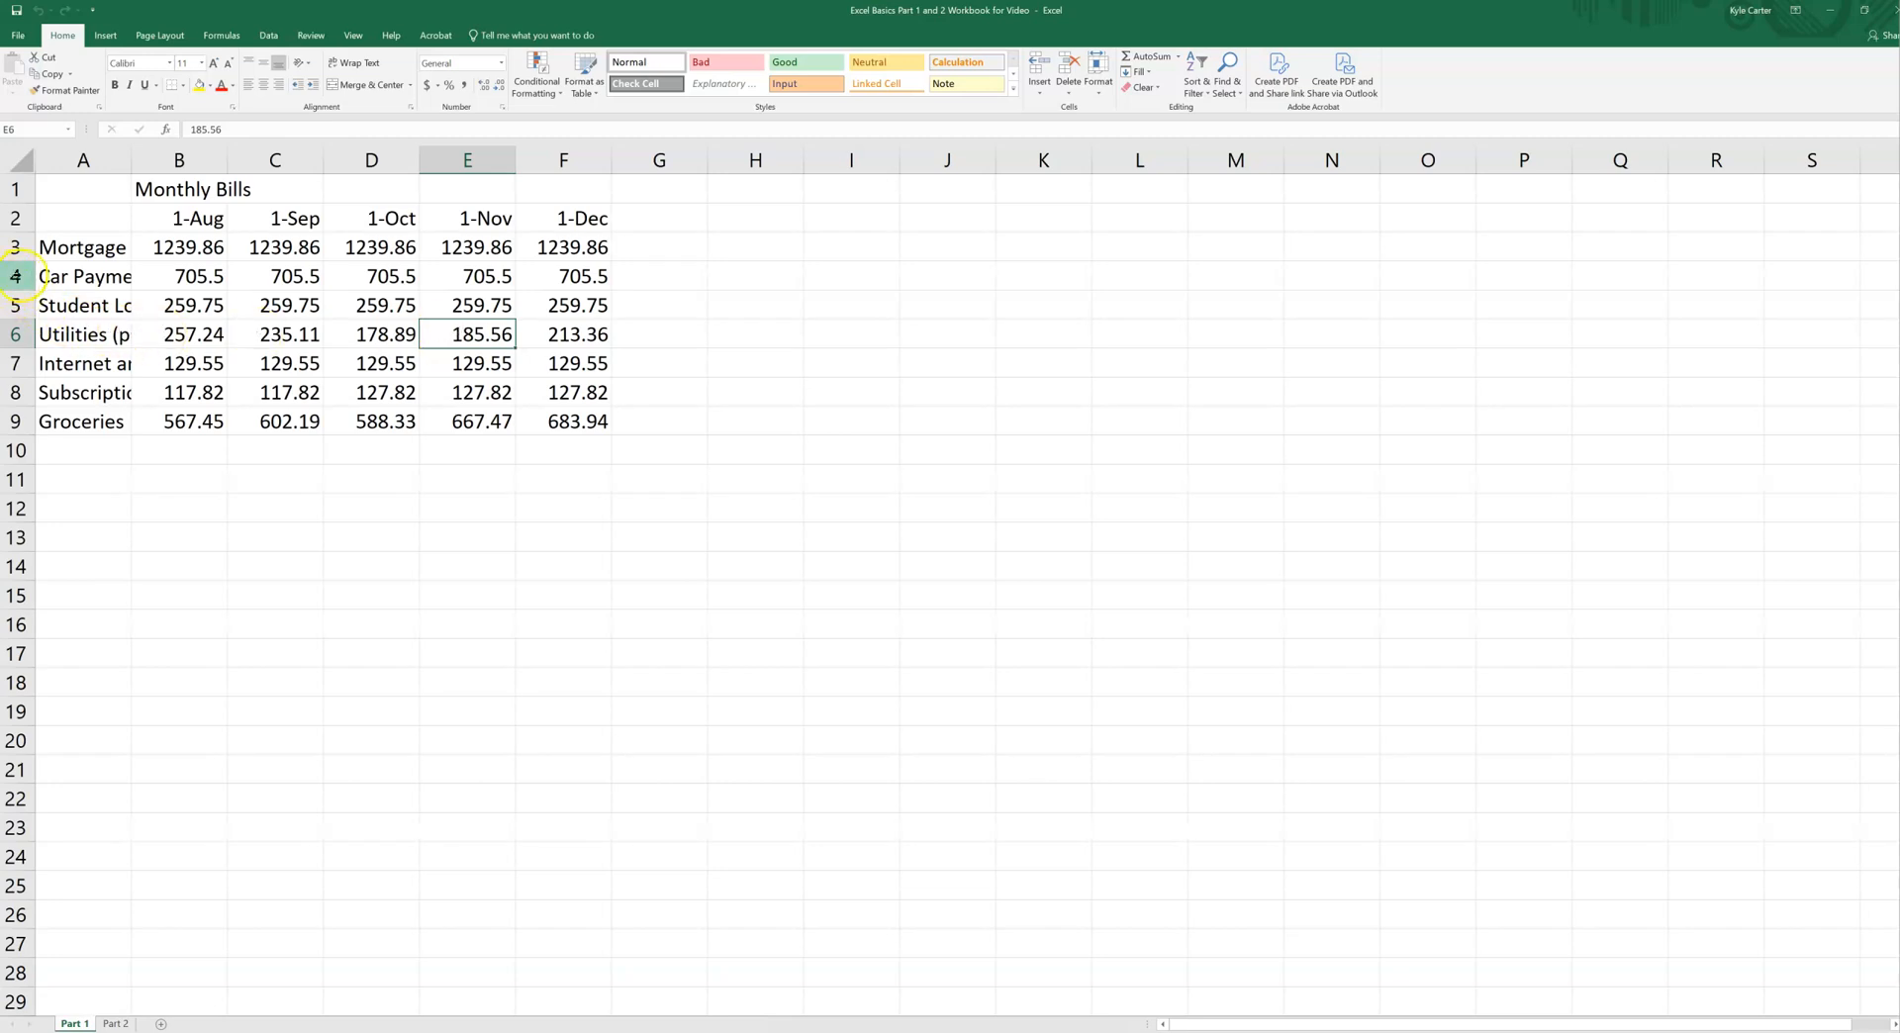
Step: Select the entire Car Payment row (row 4), followed by the entire September column (column C)
click(15, 277)
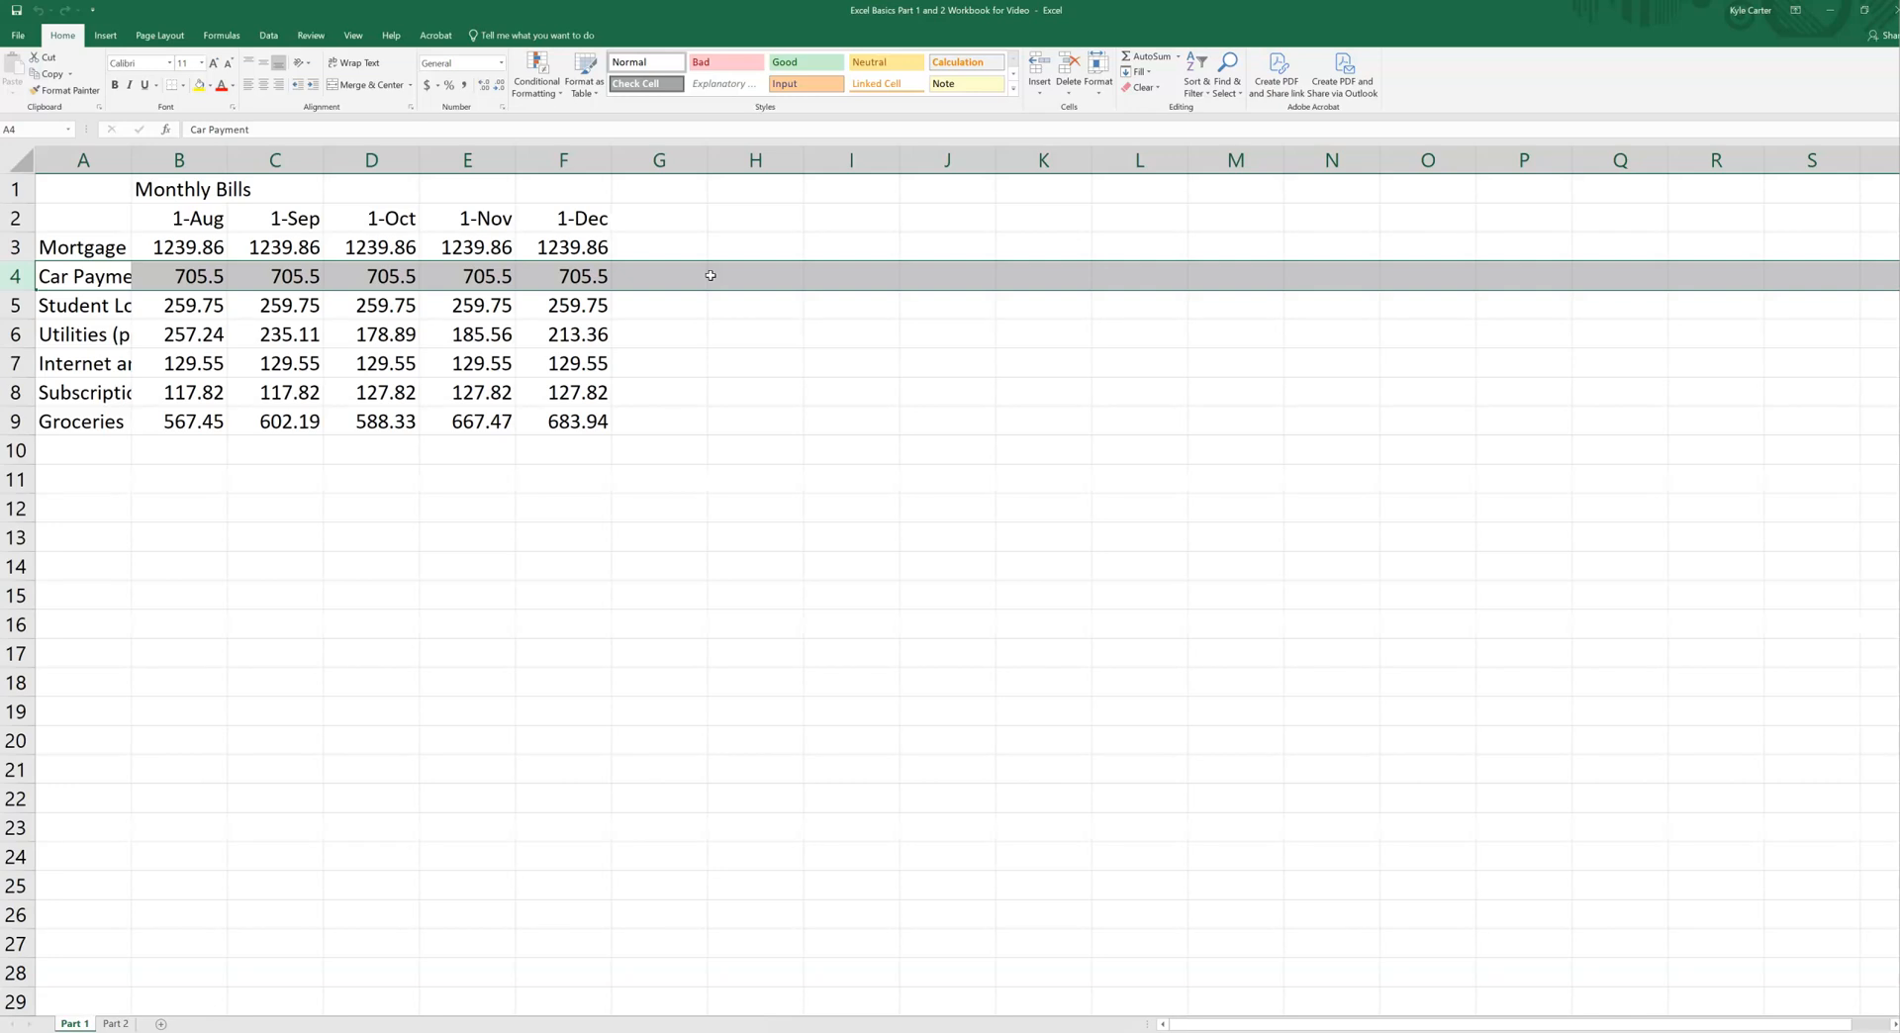
click(282, 160)
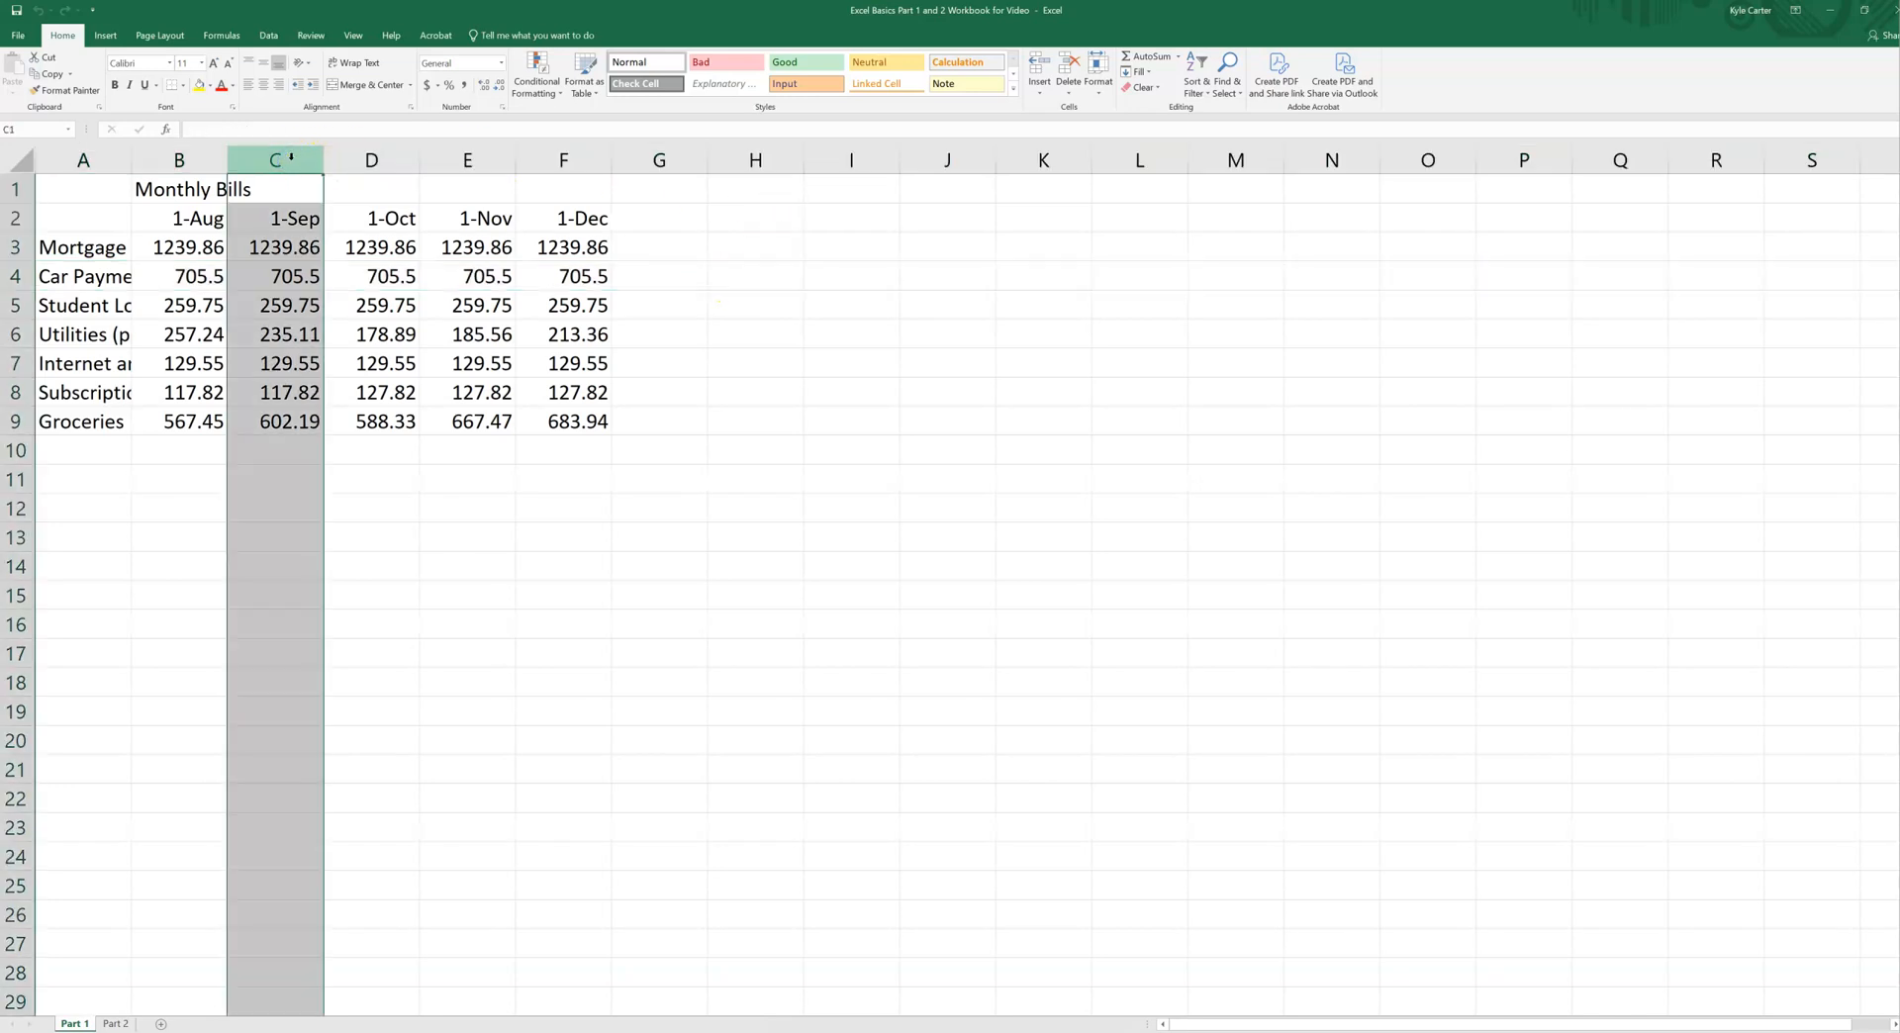
click(13, 188)
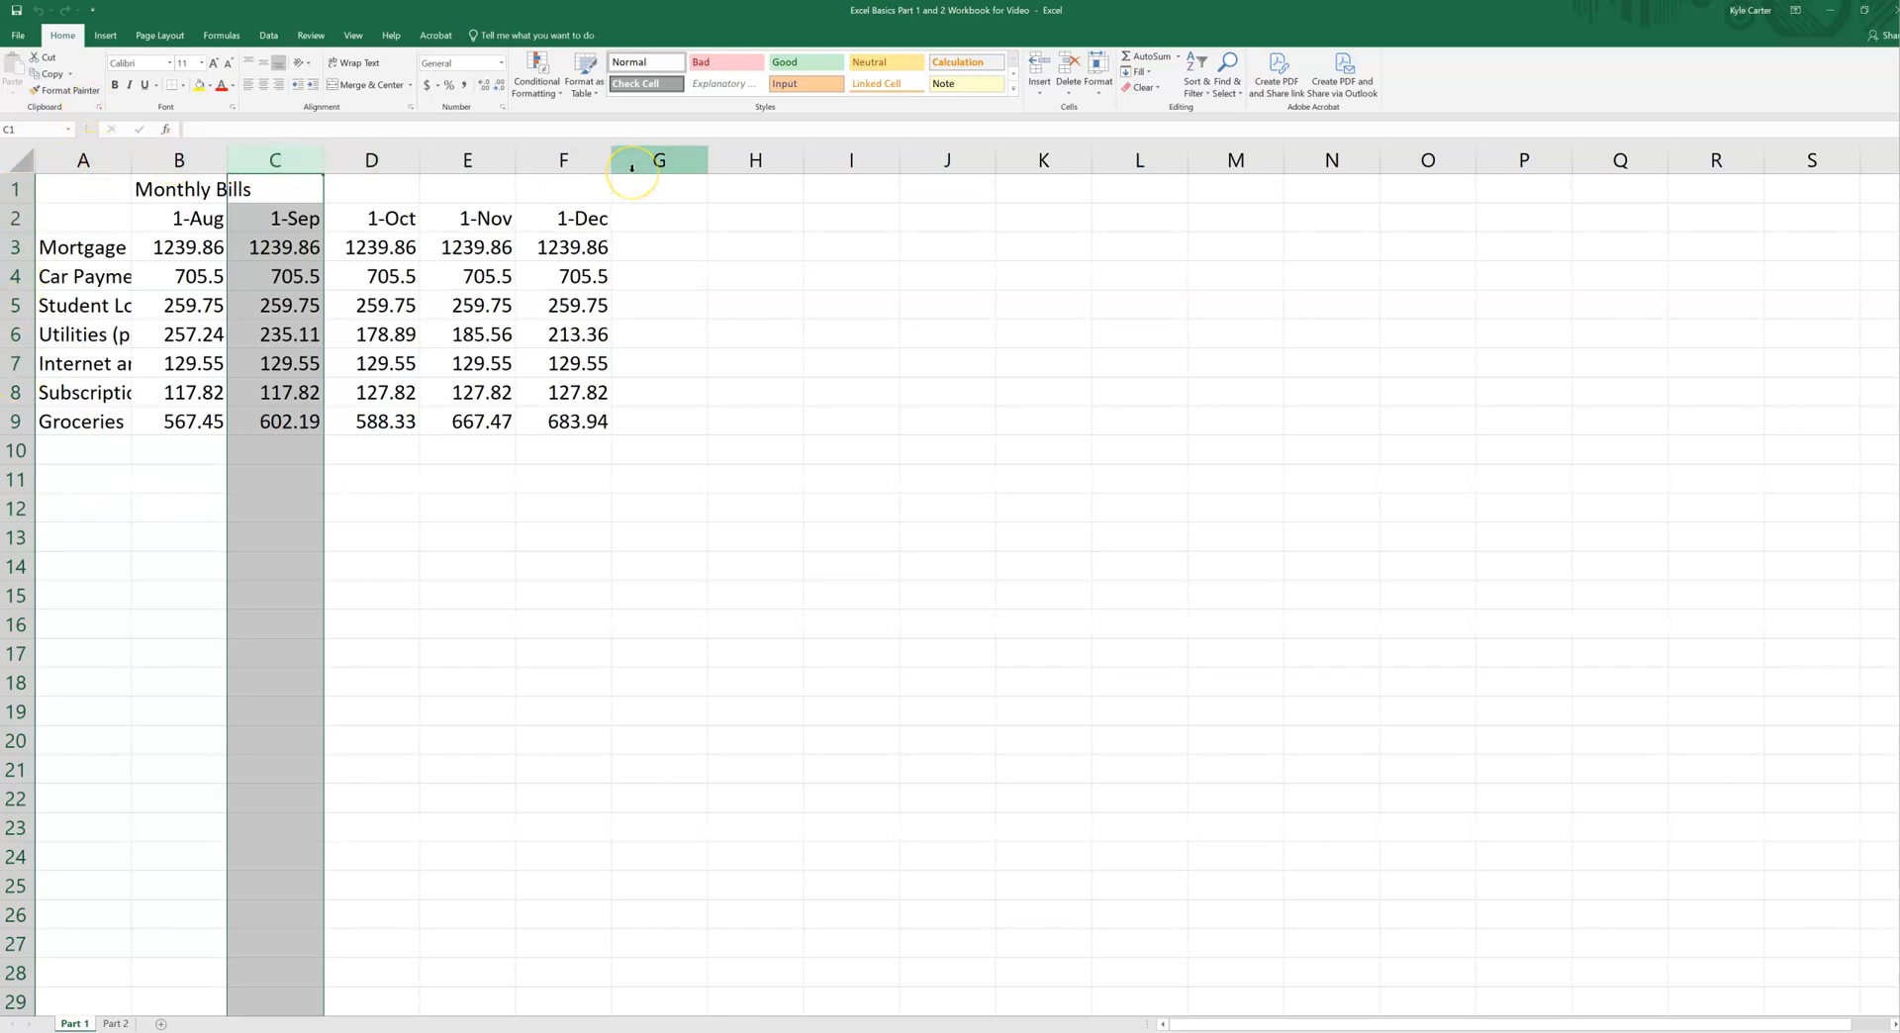
Step: Select the October date cell D2, followed by the entire August column (column B)
click(371, 219)
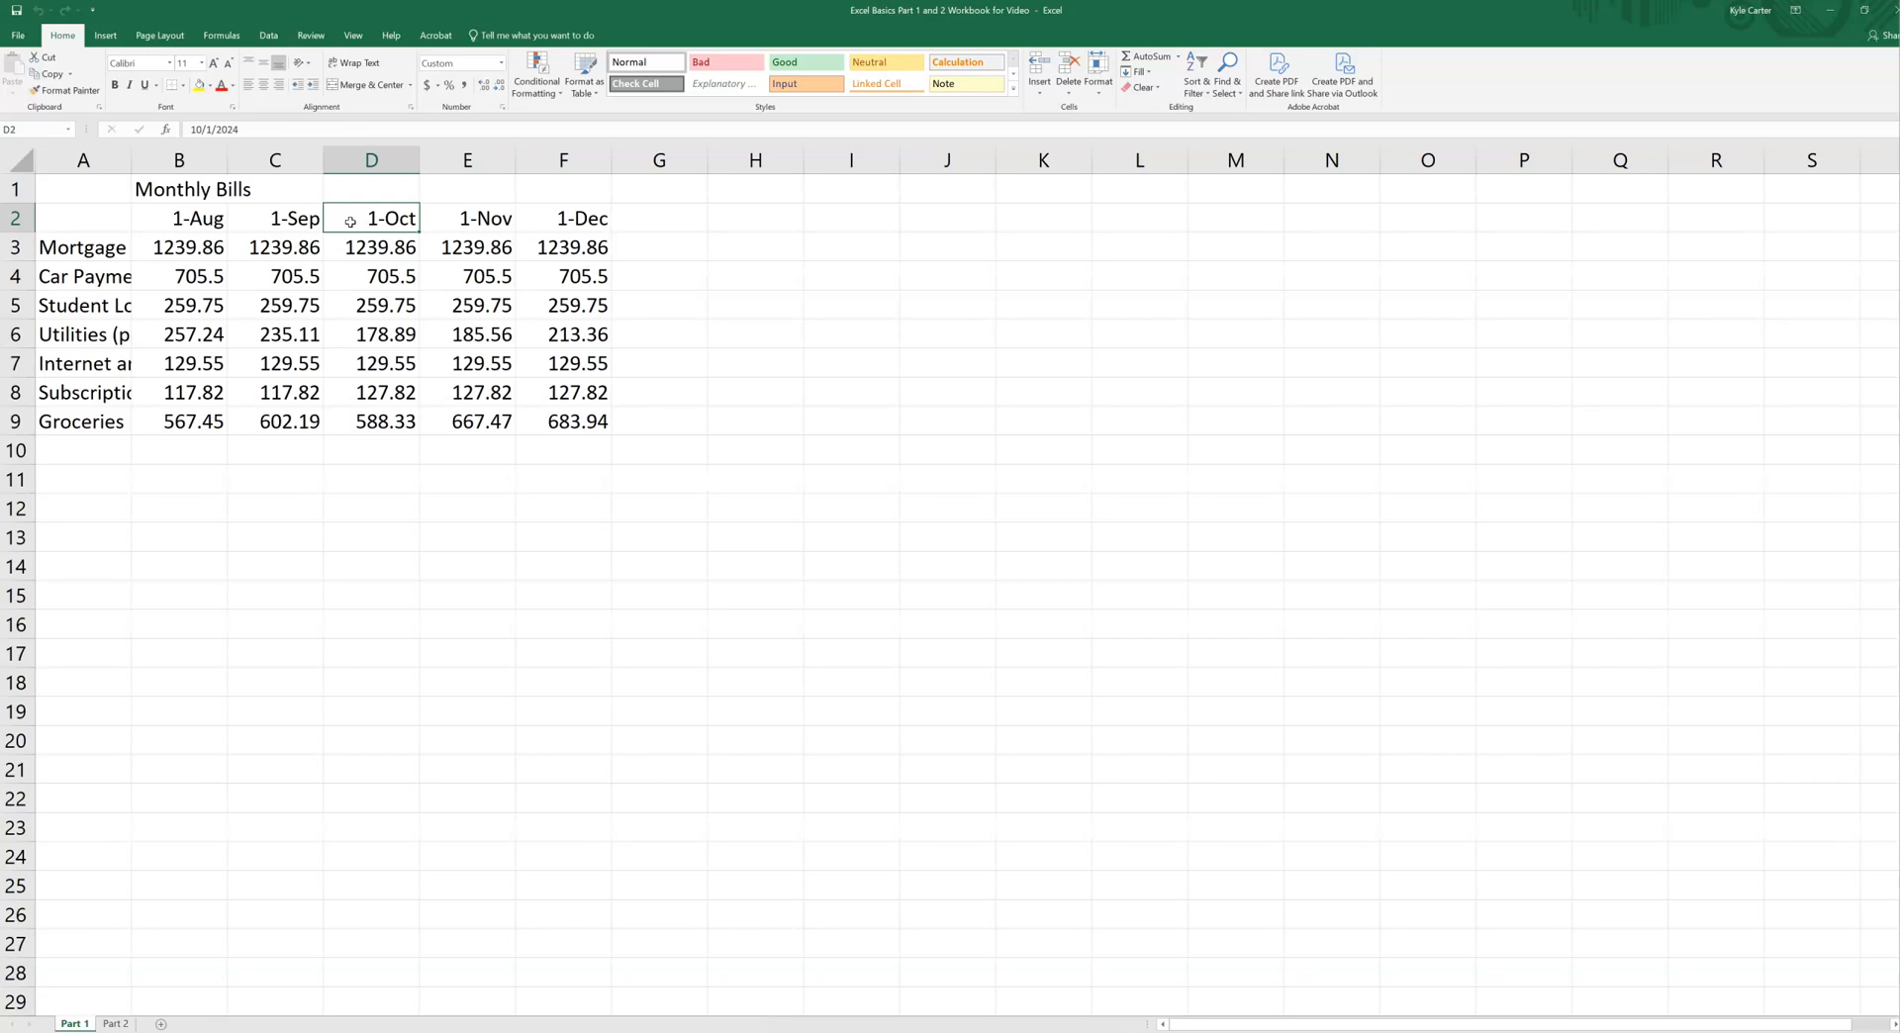
click(179, 161)
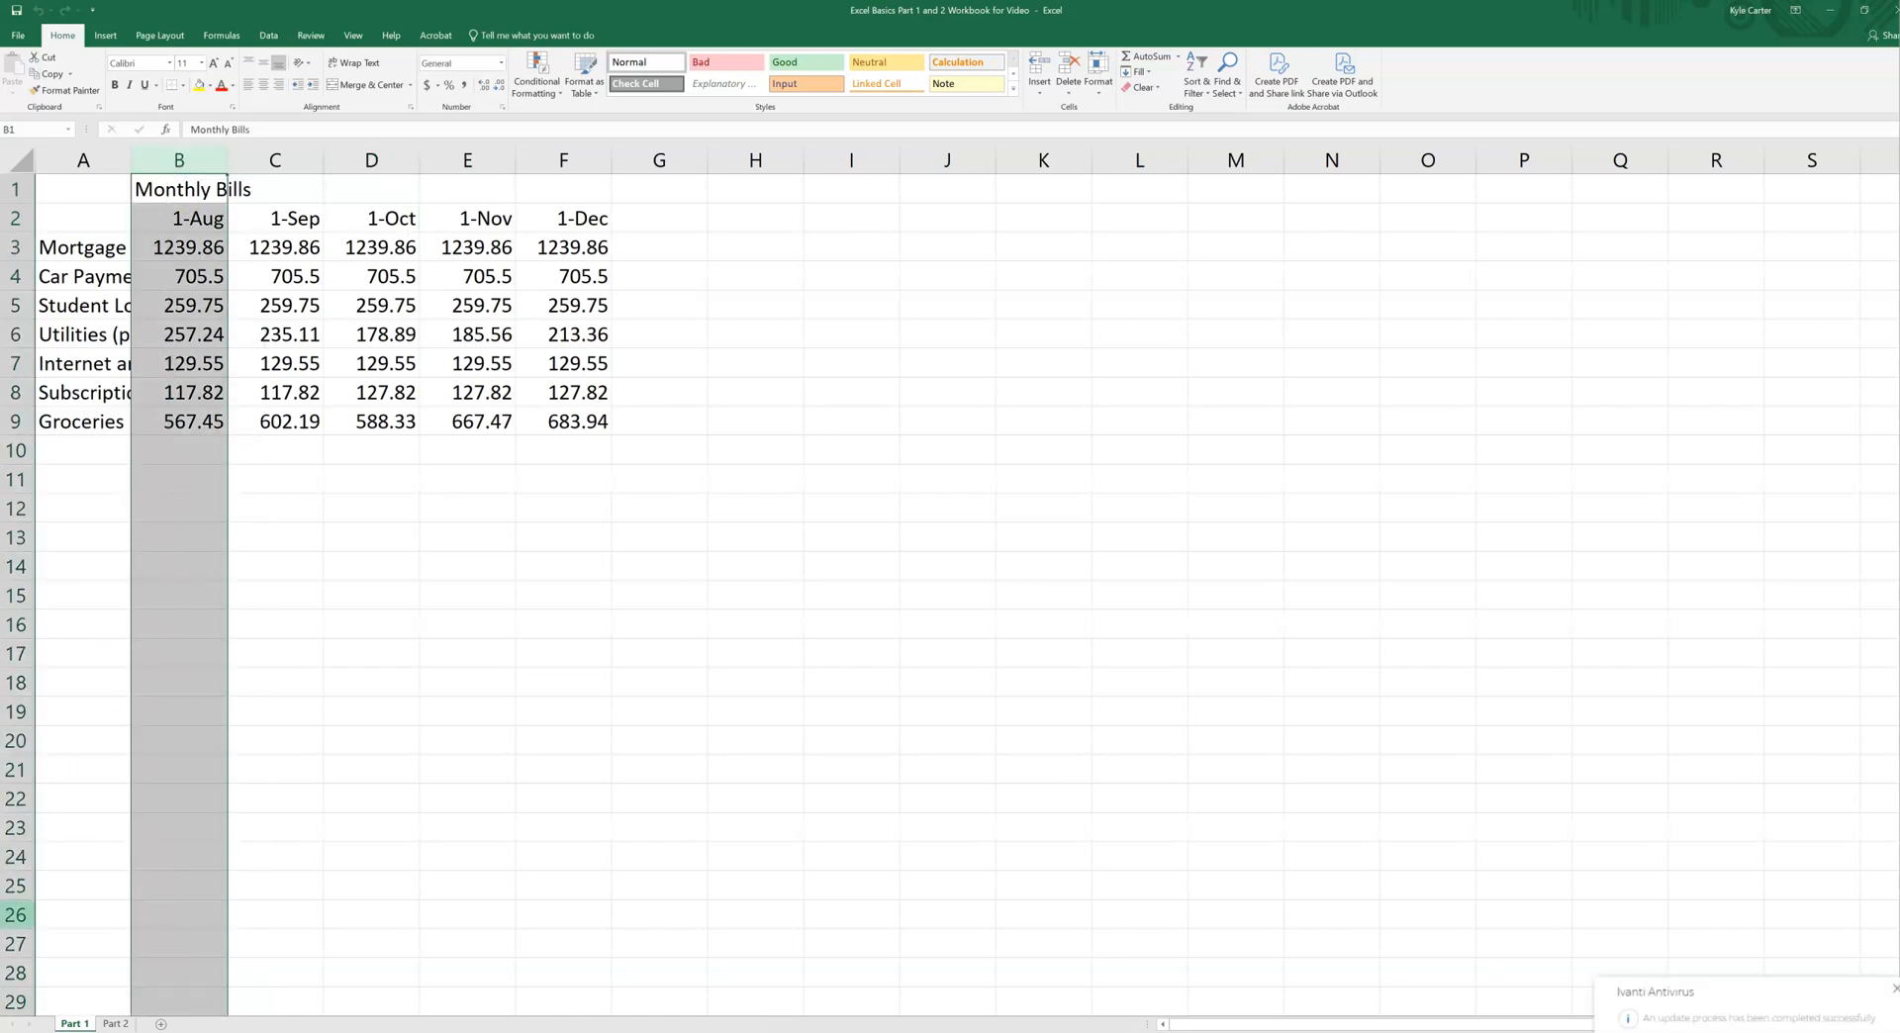
click(93, 849)
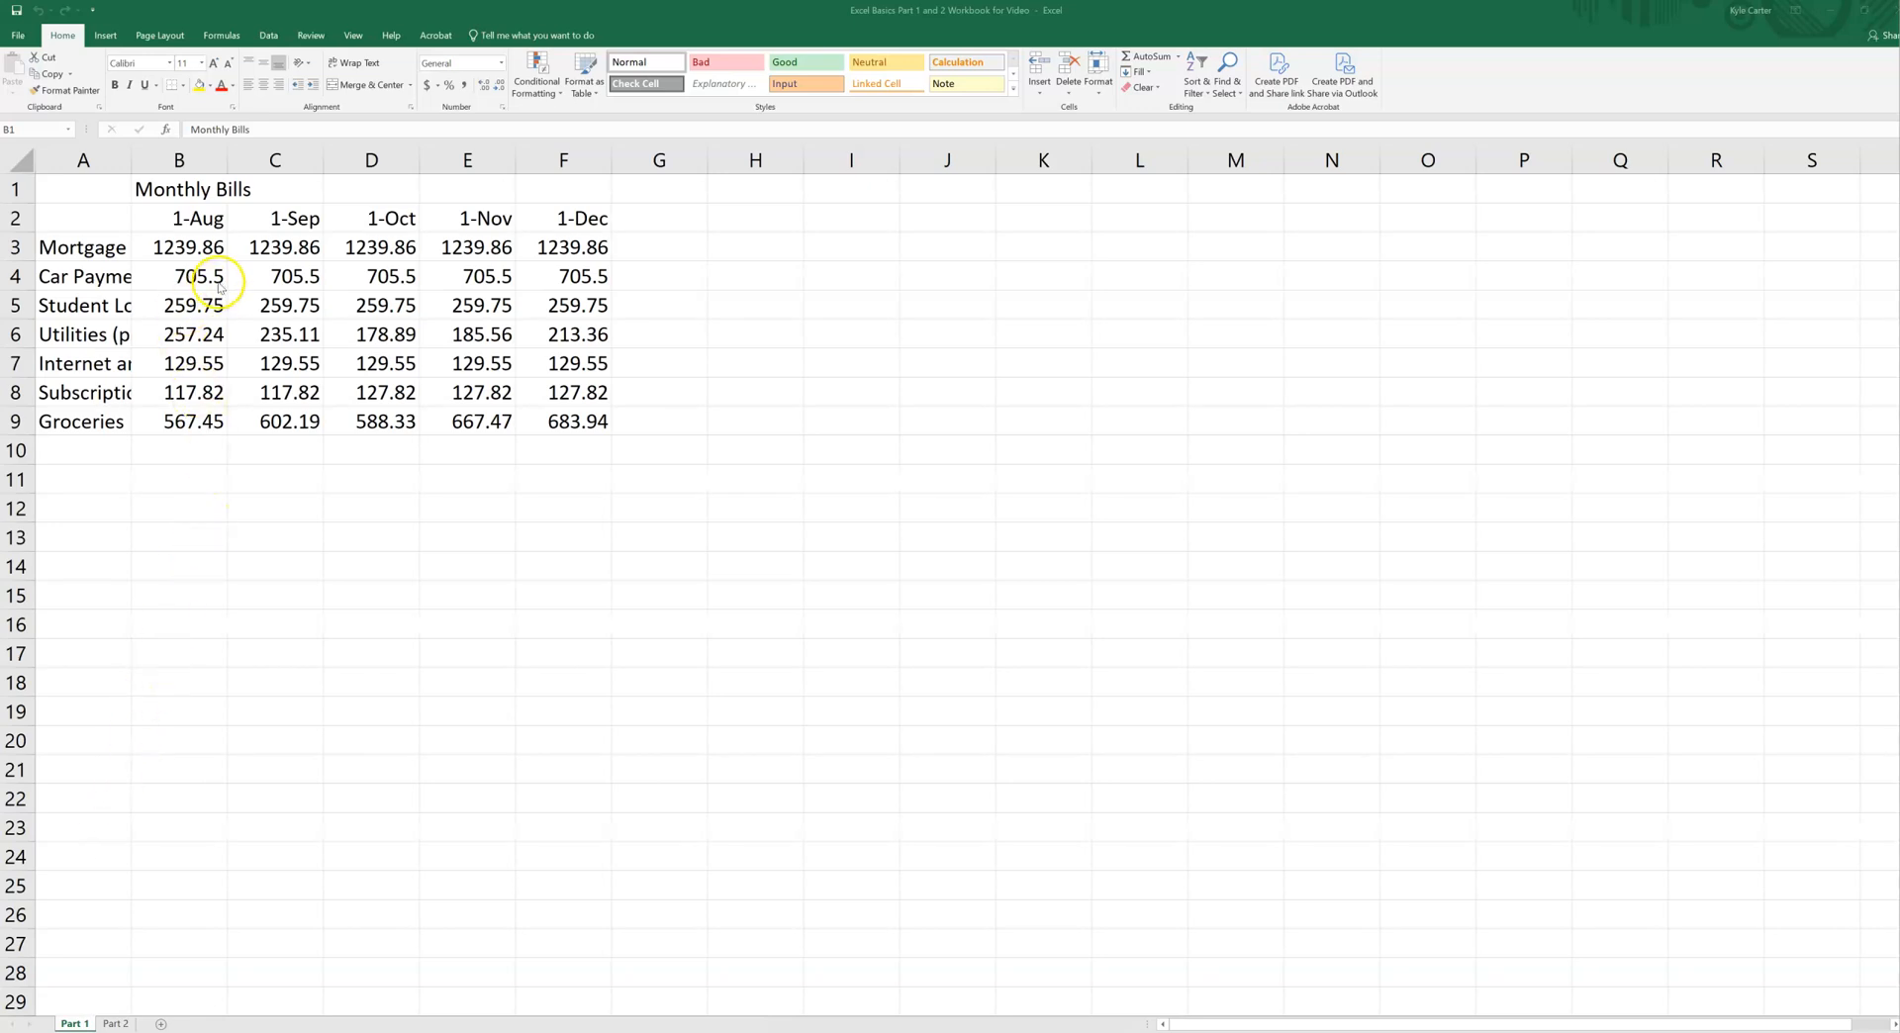
key(ctrl+space)
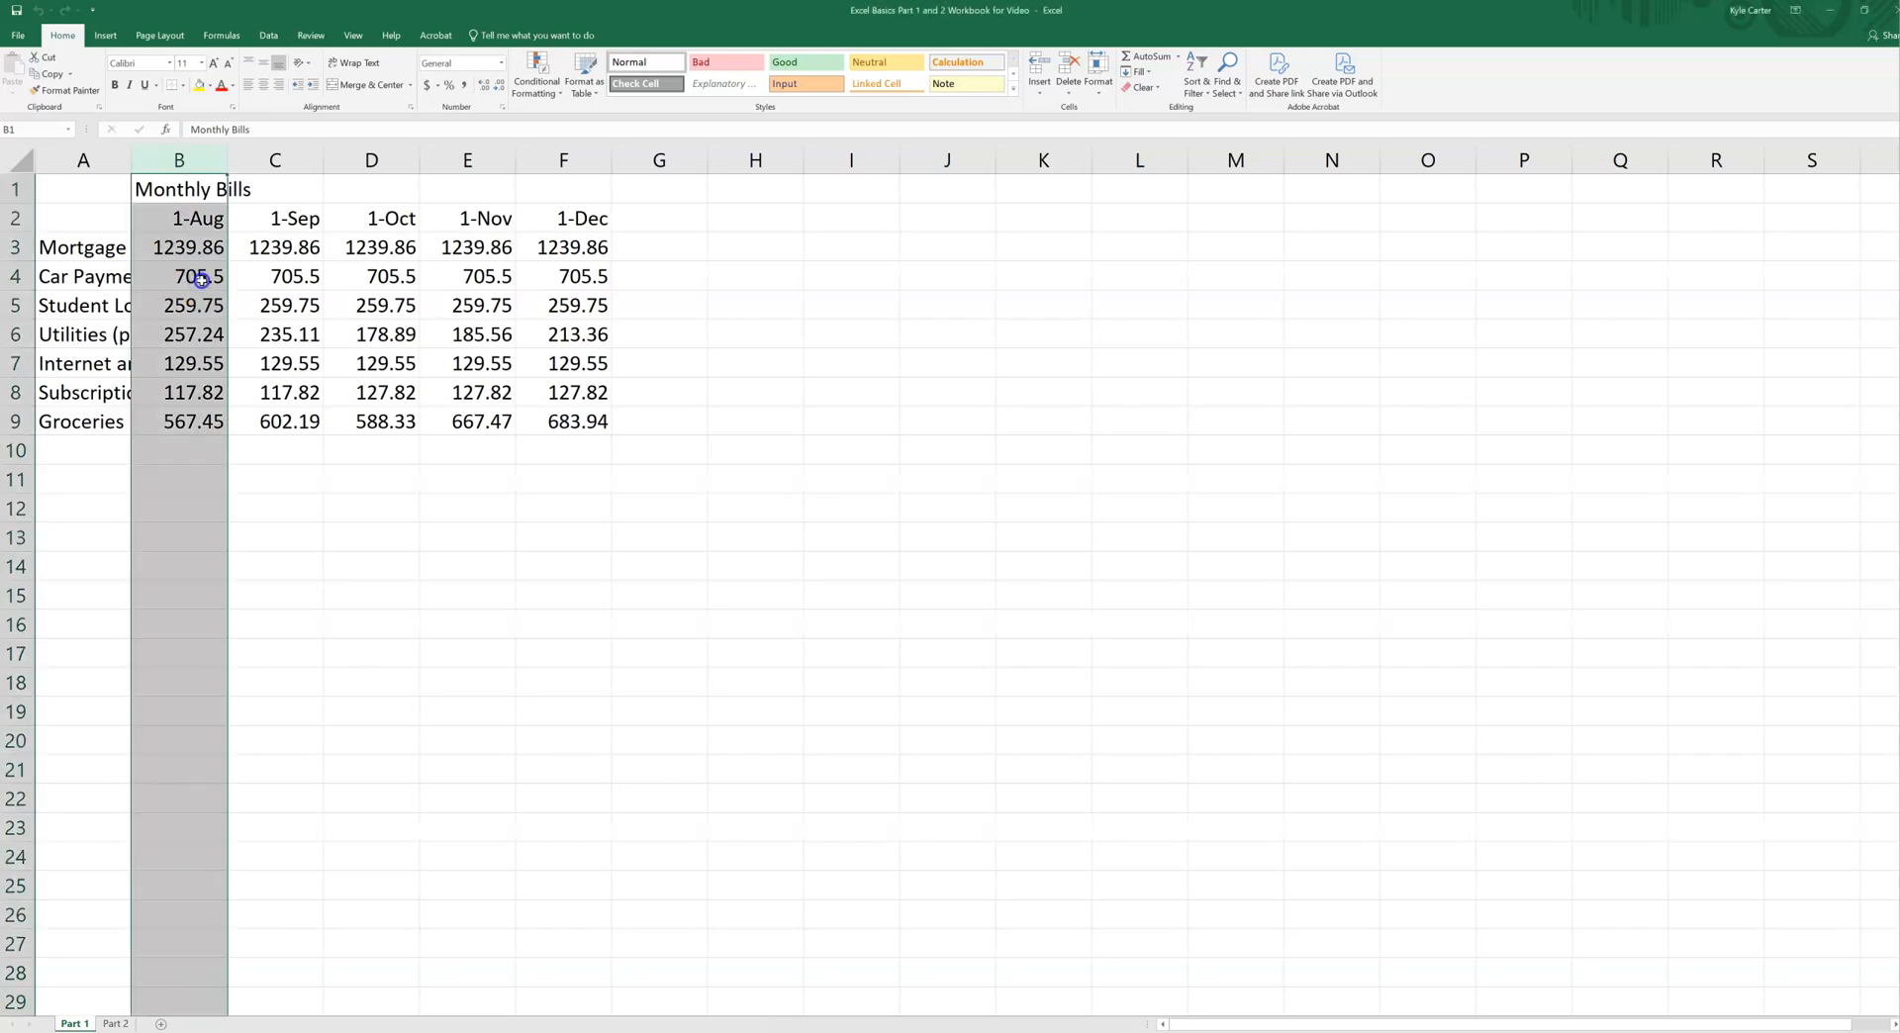
Step: Select the block of adjacent cells B4:D8, and clear the selection by choosing empty cell D11
click(201, 280)
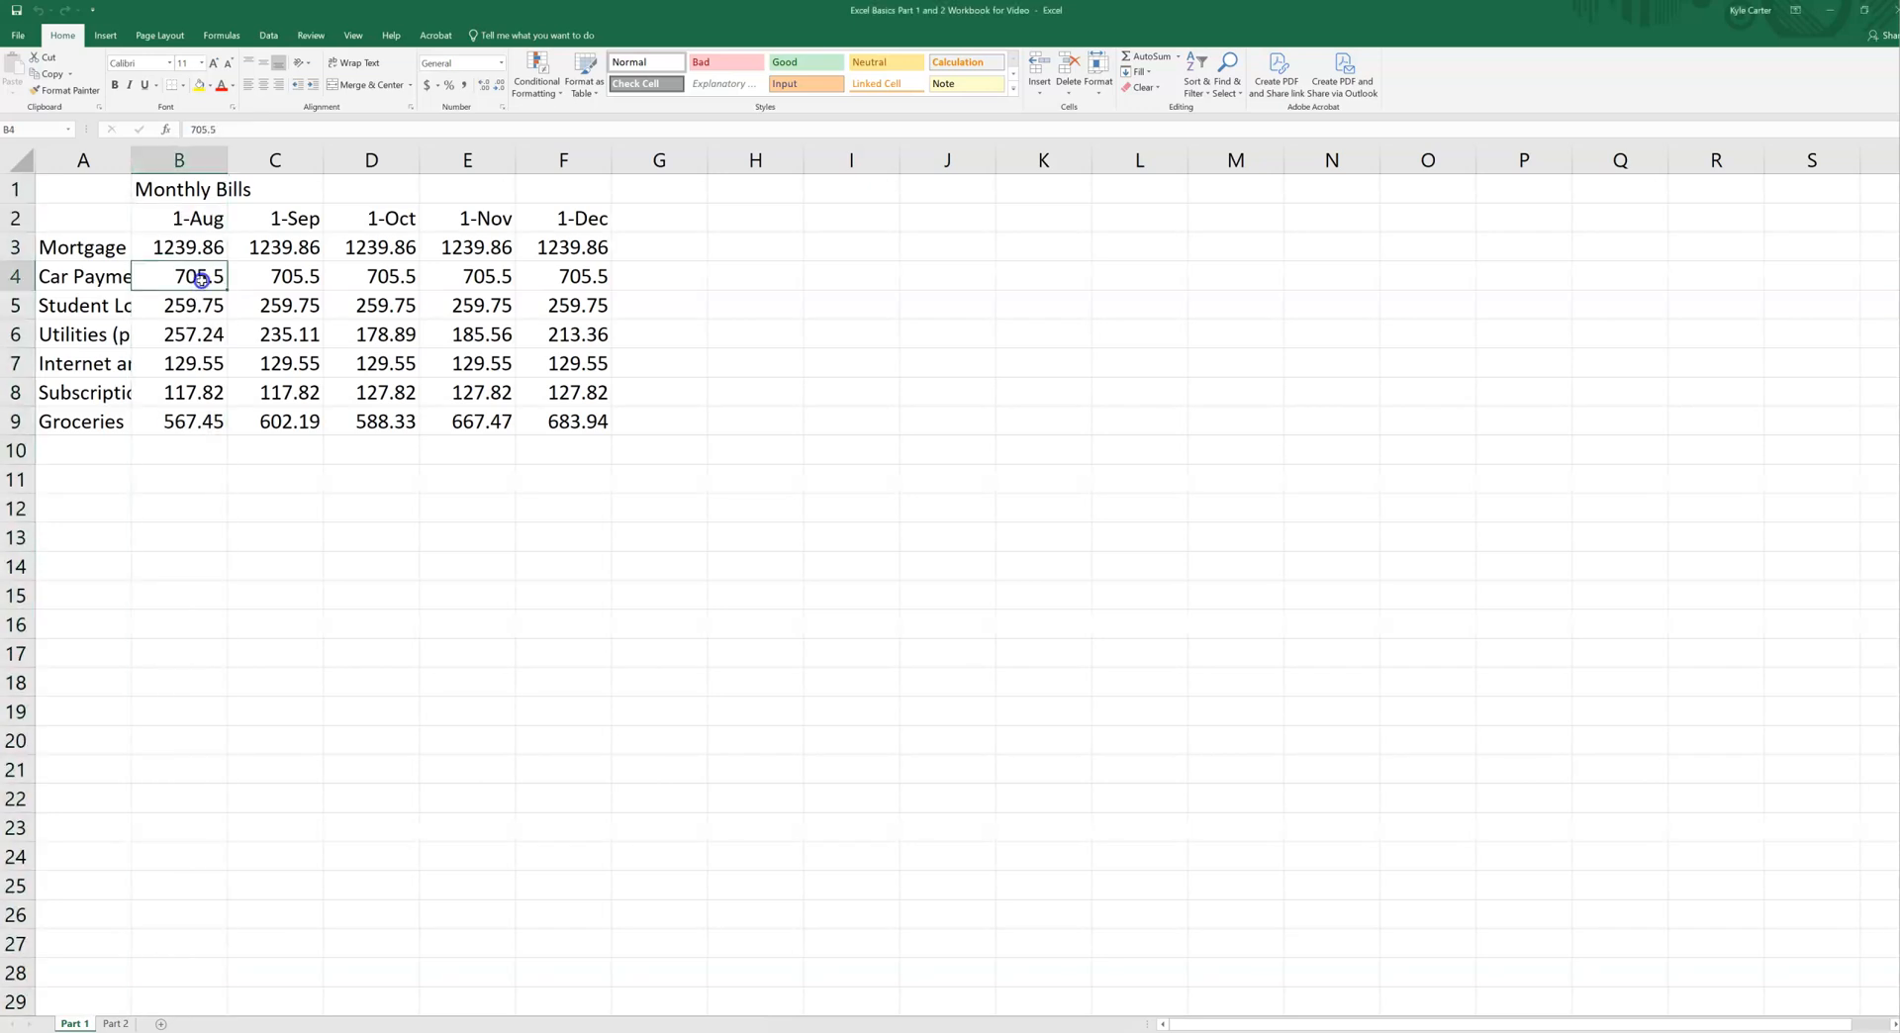
mouse_move(200, 282)
mouse_down()
mouse_move(297, 336)
mouse_move(306, 394)
mouse_move(394, 420)
mouse_move(384, 337)
mouse_move(259, 282)
mouse_move(398, 280)
mouse_move(393, 391)
mouse_up()
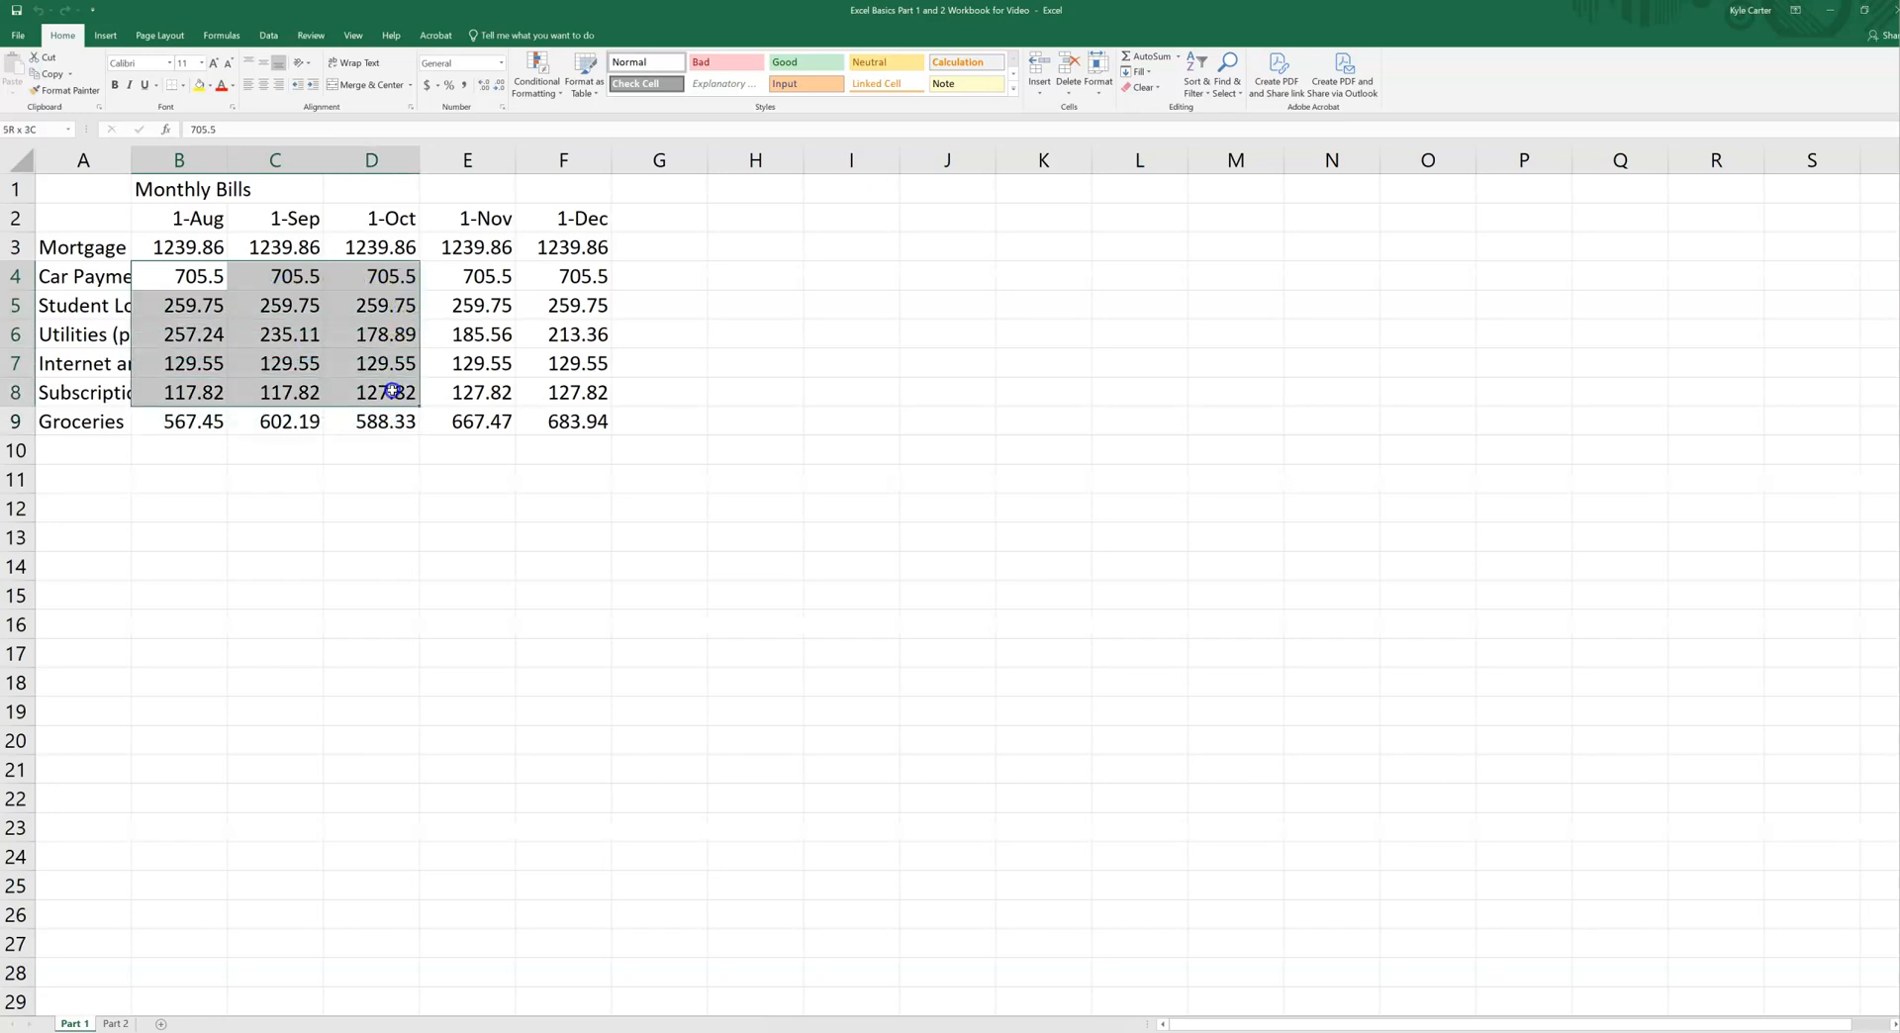
drag(393, 390, 392, 391)
click(416, 494)
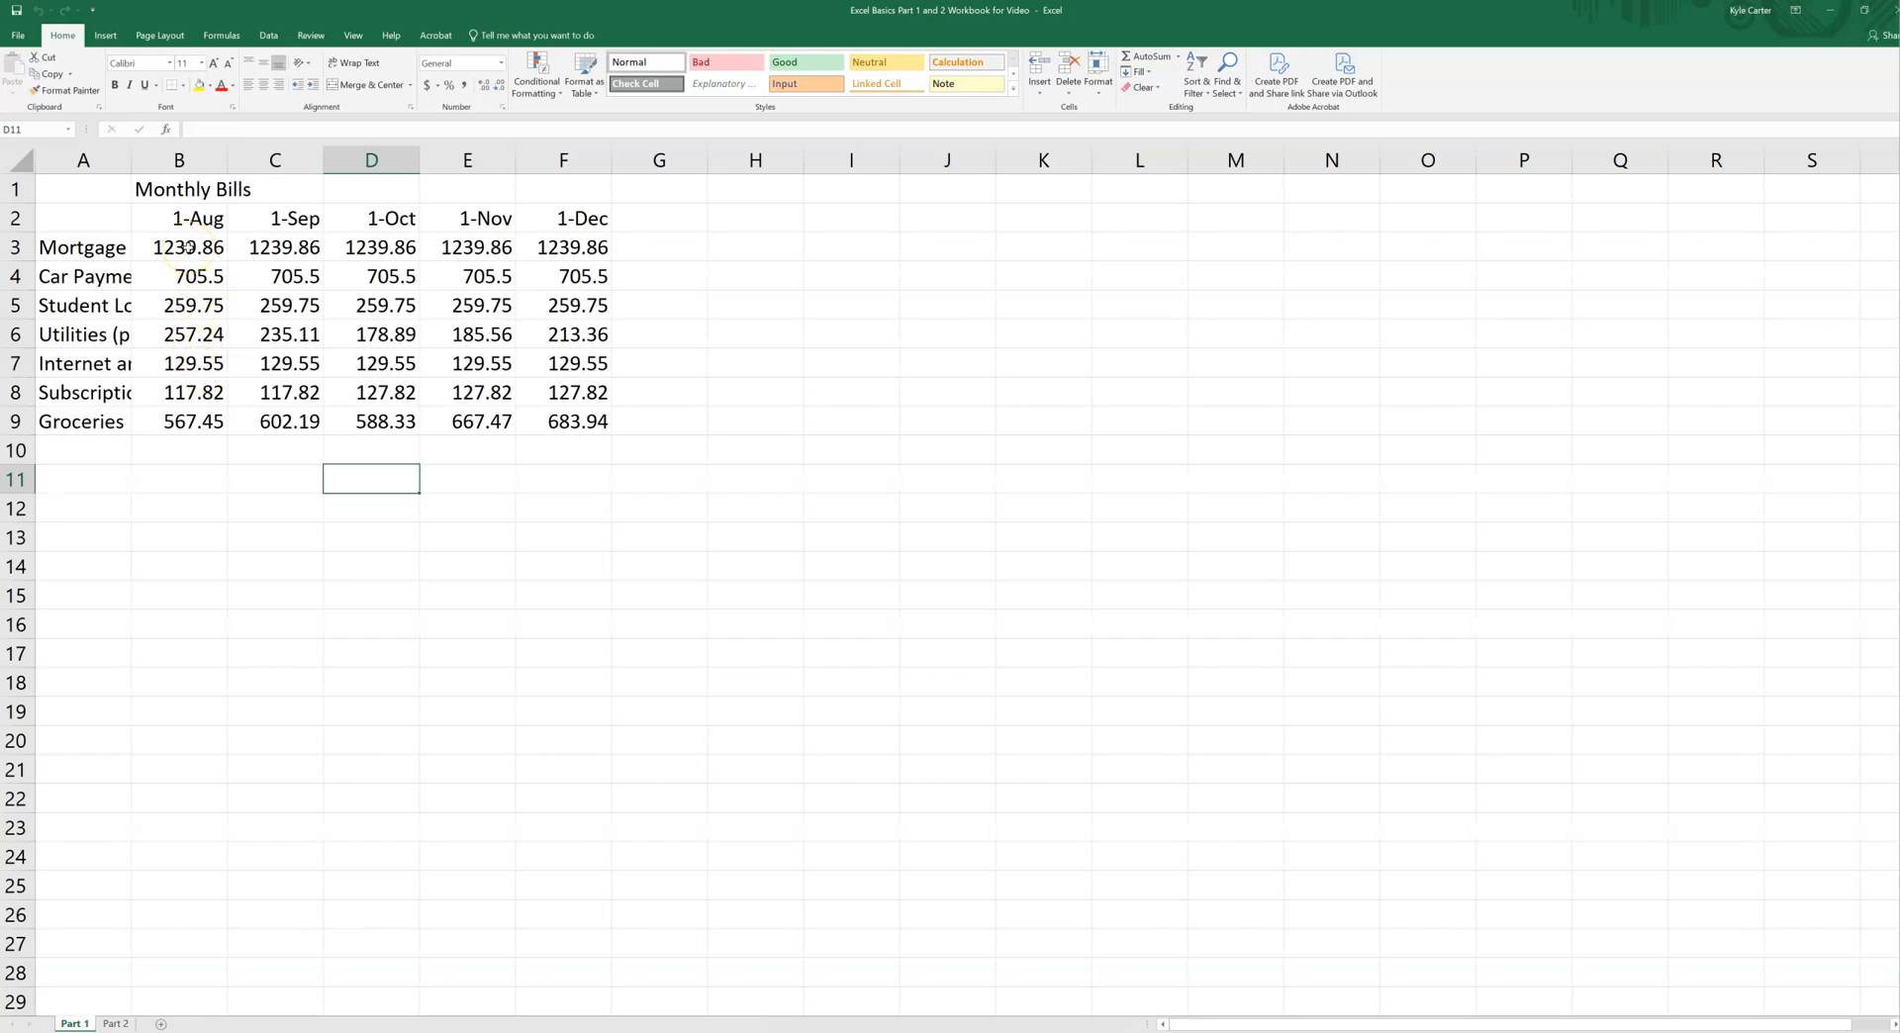
Step: Select the non-adjacent Mortgage cells B3, D3 and F3 together, and clear the selection by choosing empty cell F13
click(187, 247)
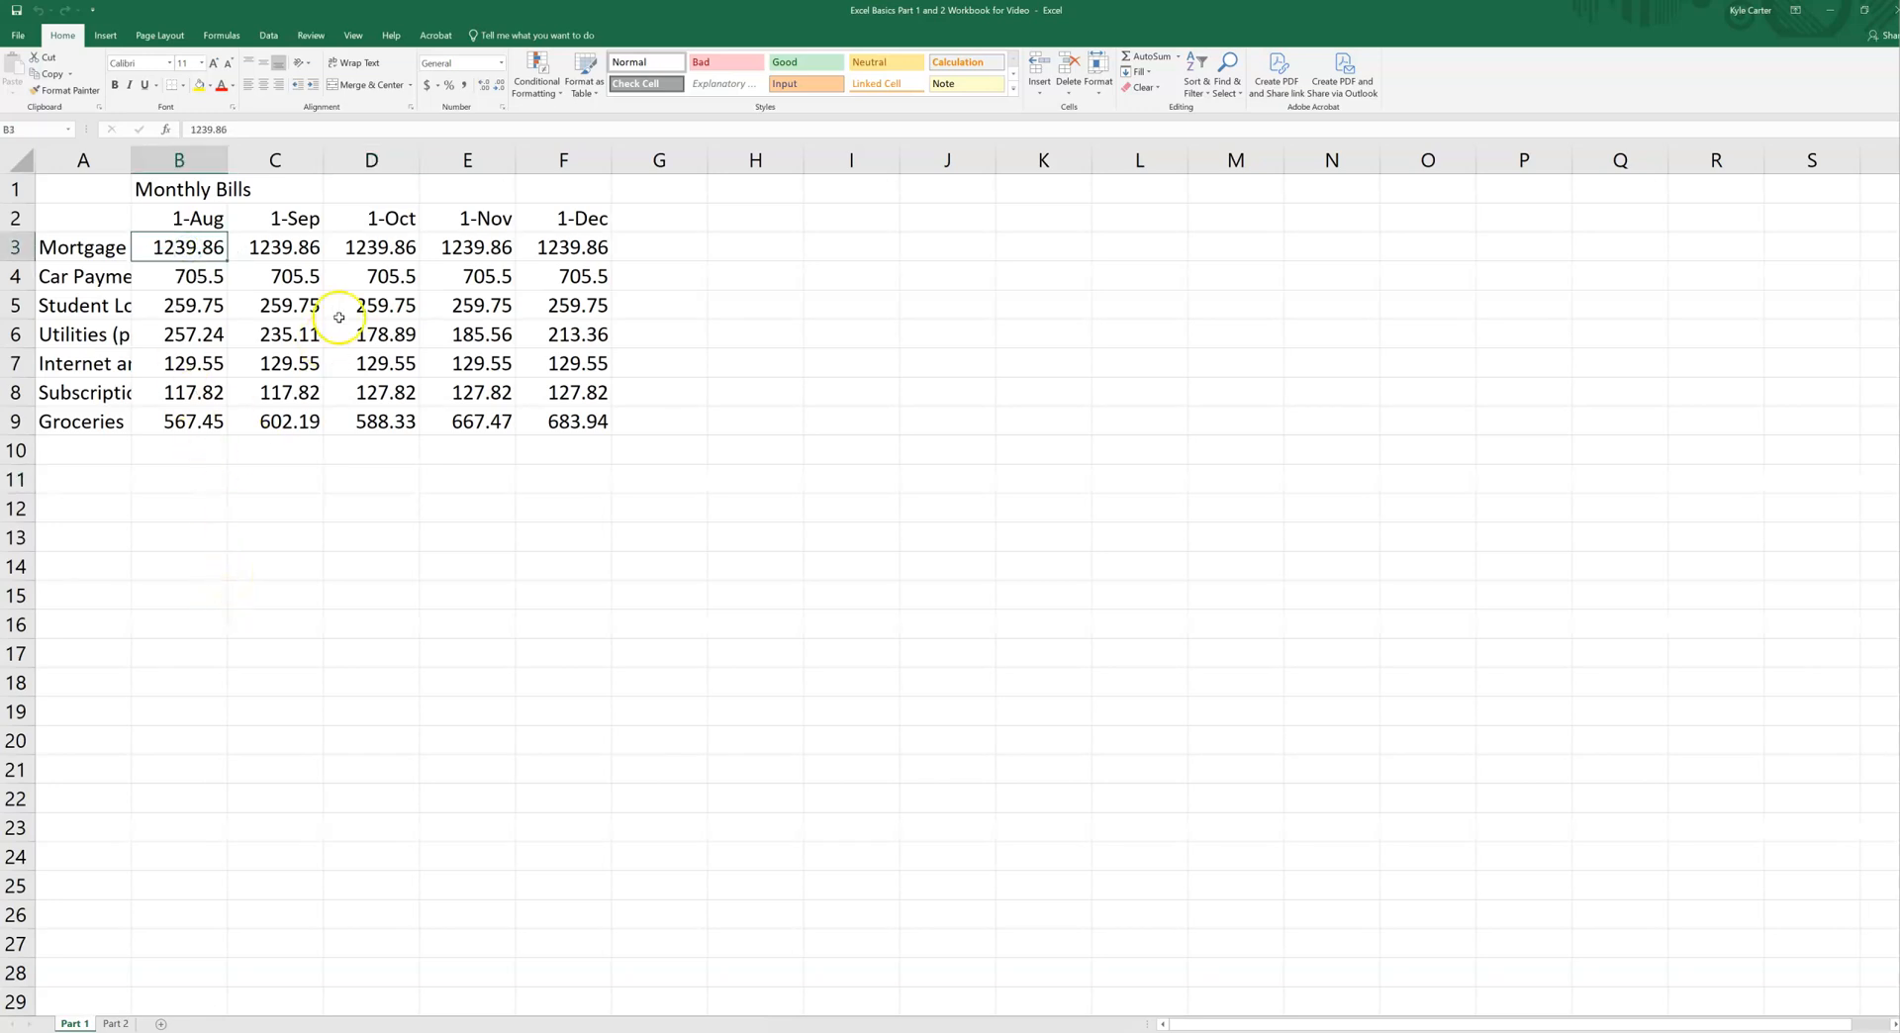
ctrl+click(371, 250)
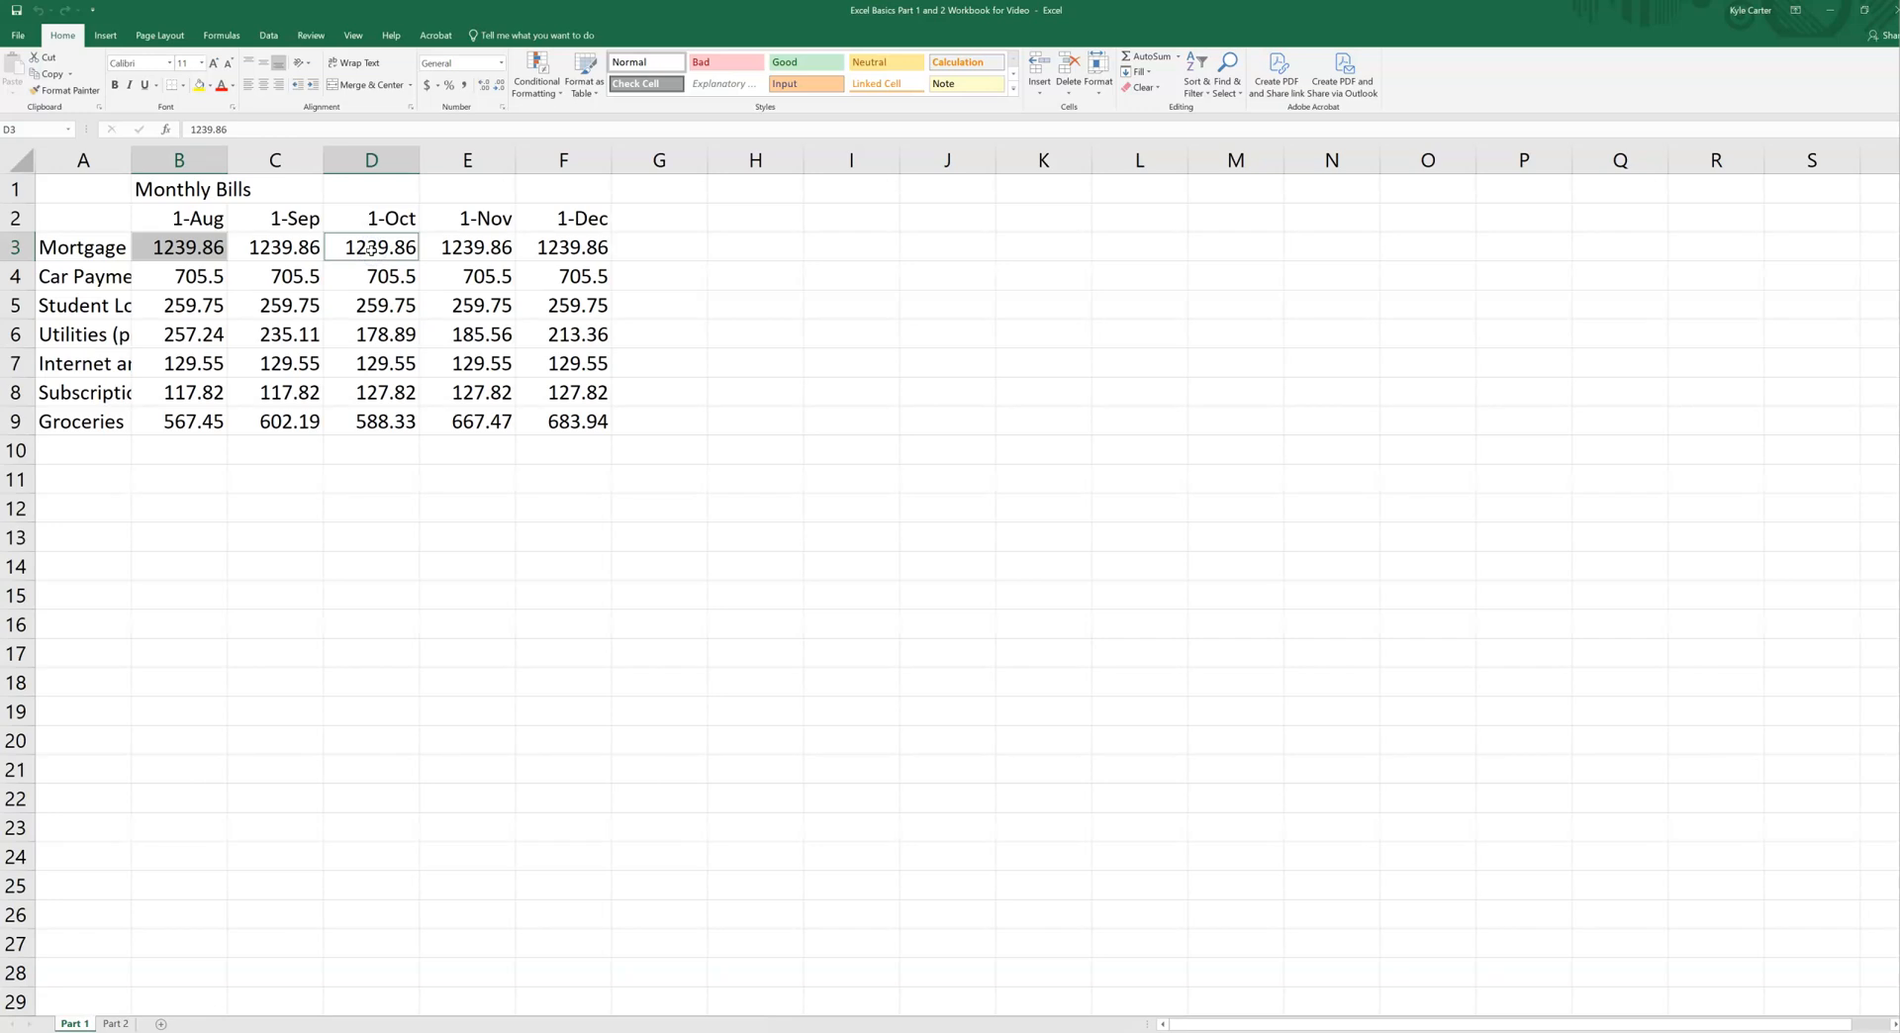
ctrl+click(592, 250)
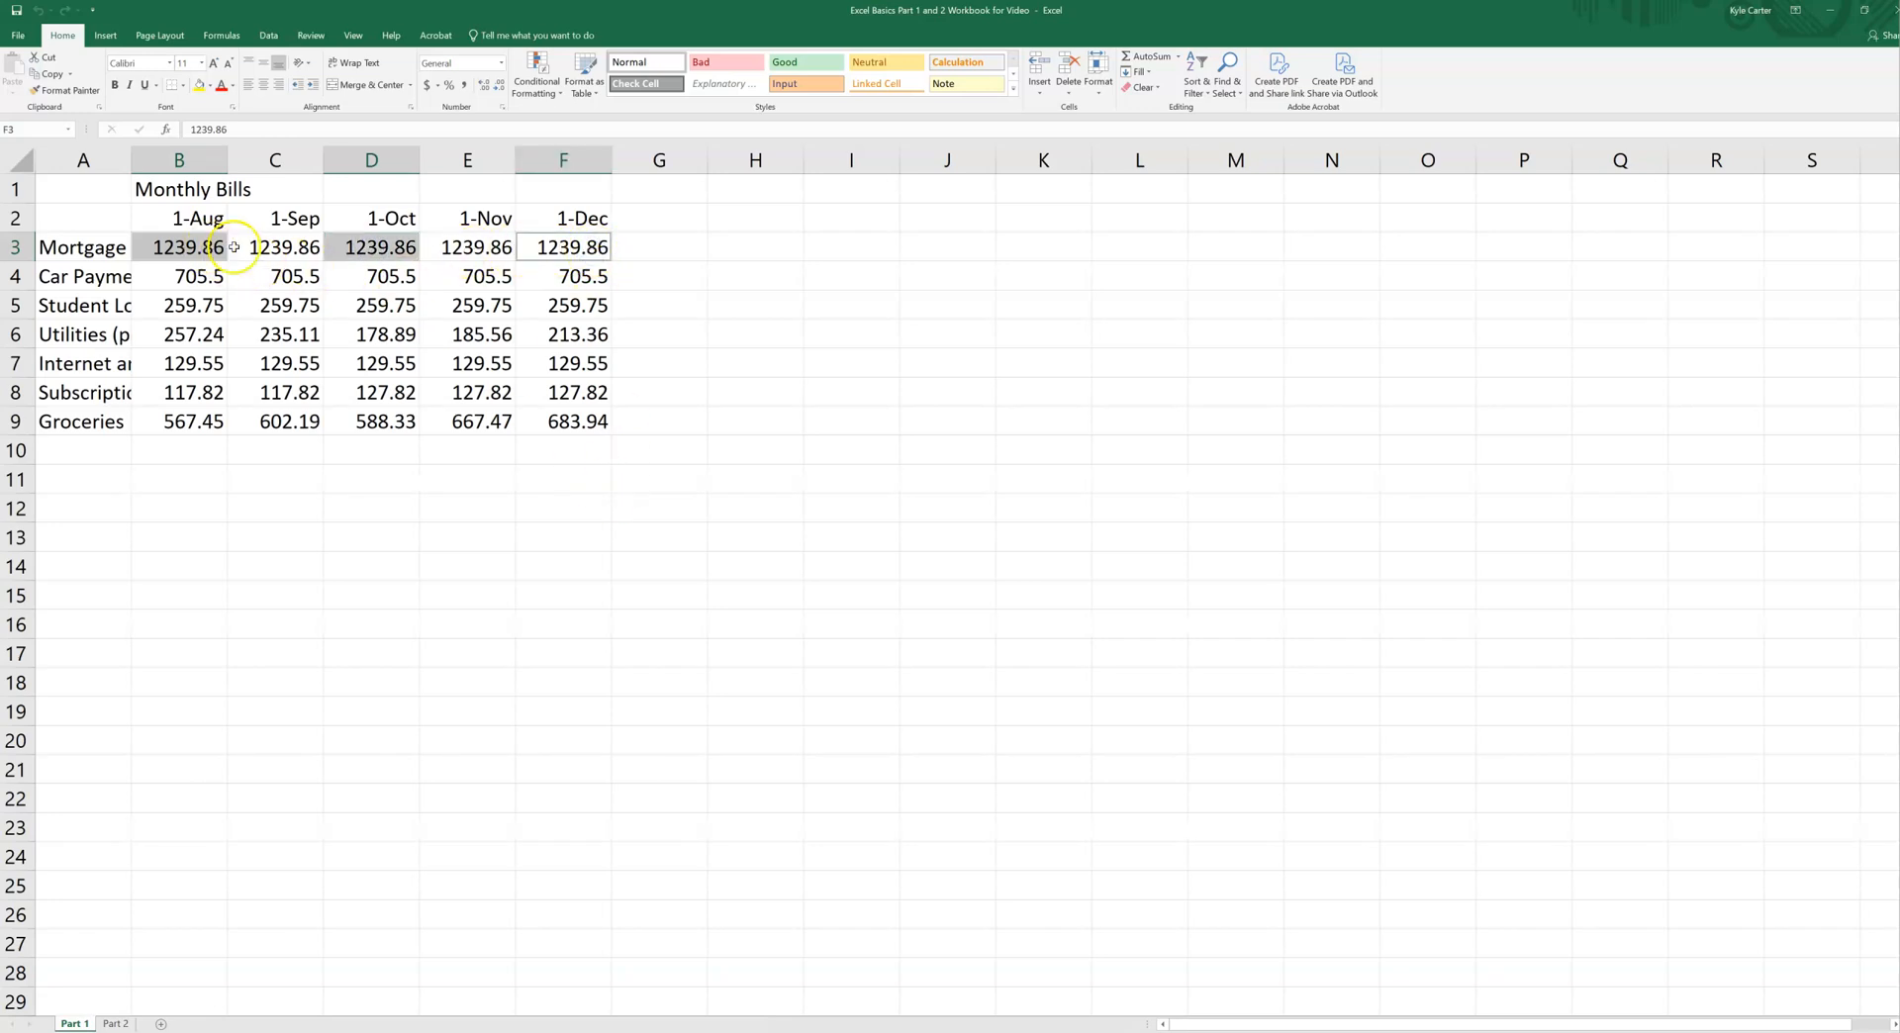
click(592, 546)
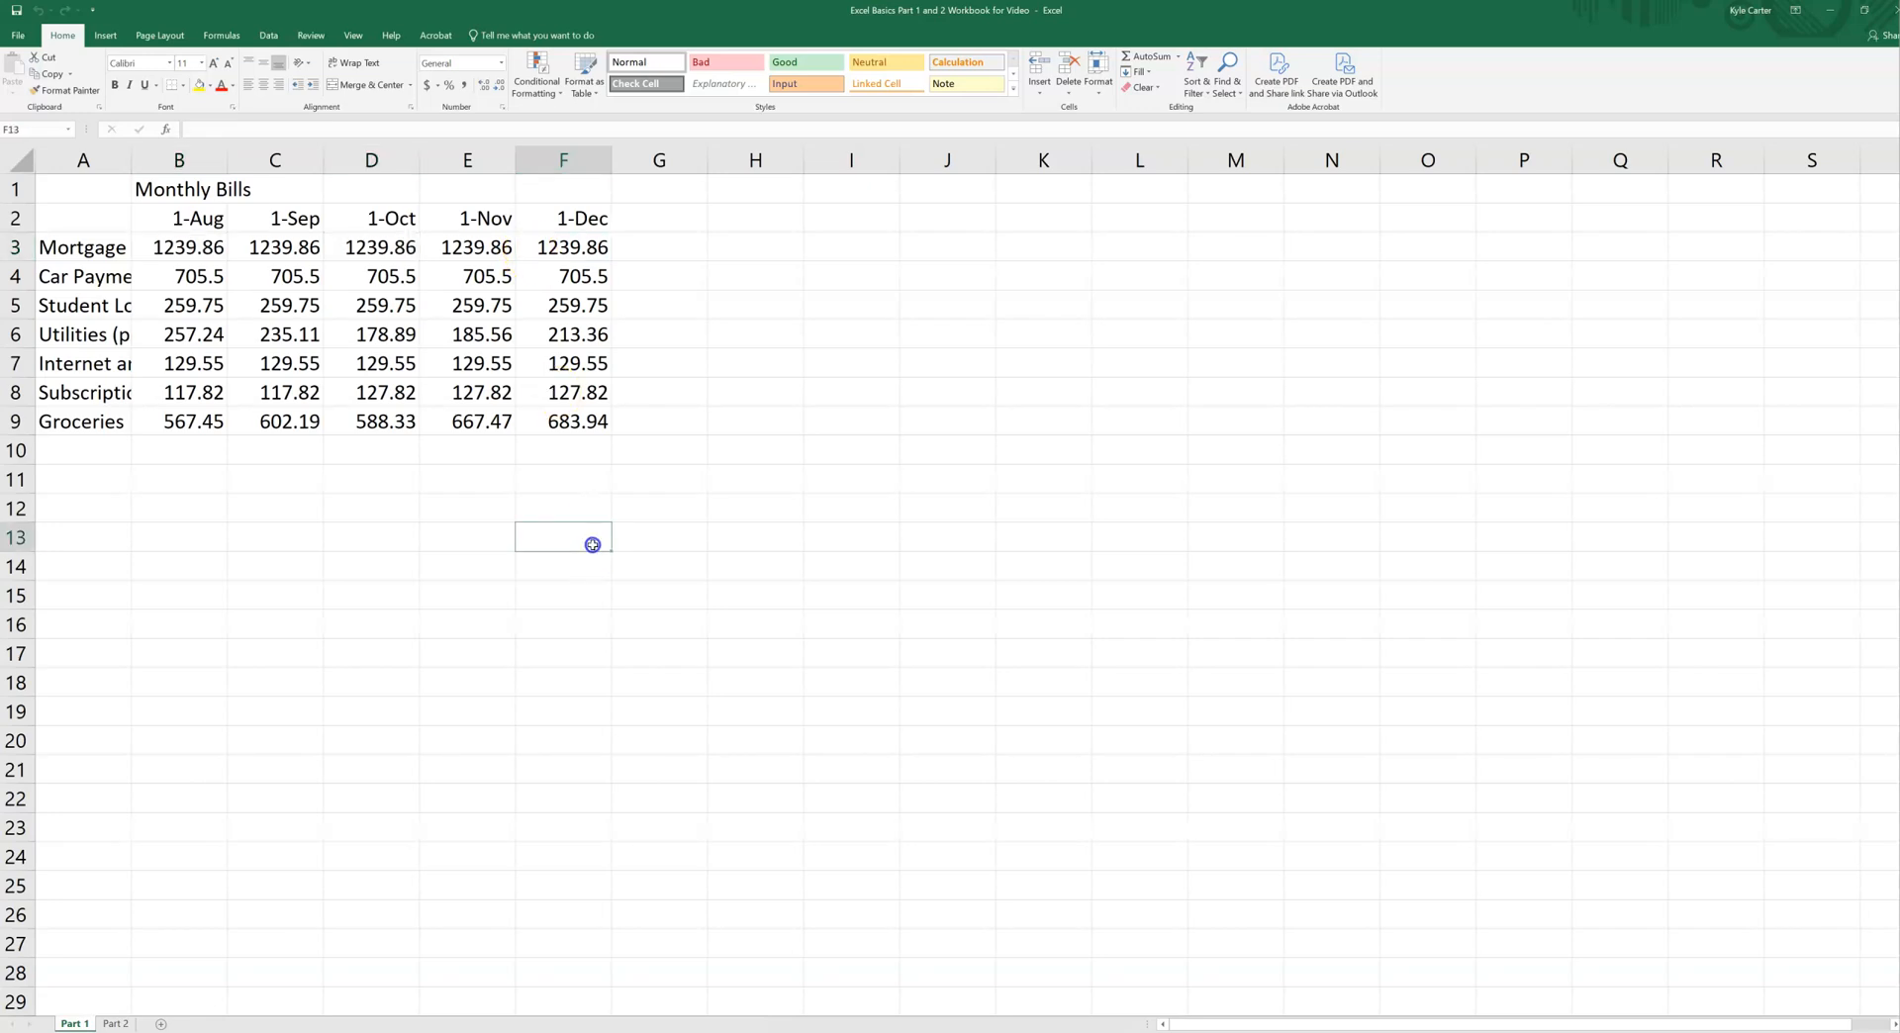
Step: Select the scattered cells B3, C5, D3, E4, E7, D8 and F6 together as one multiple selection
click(188, 248)
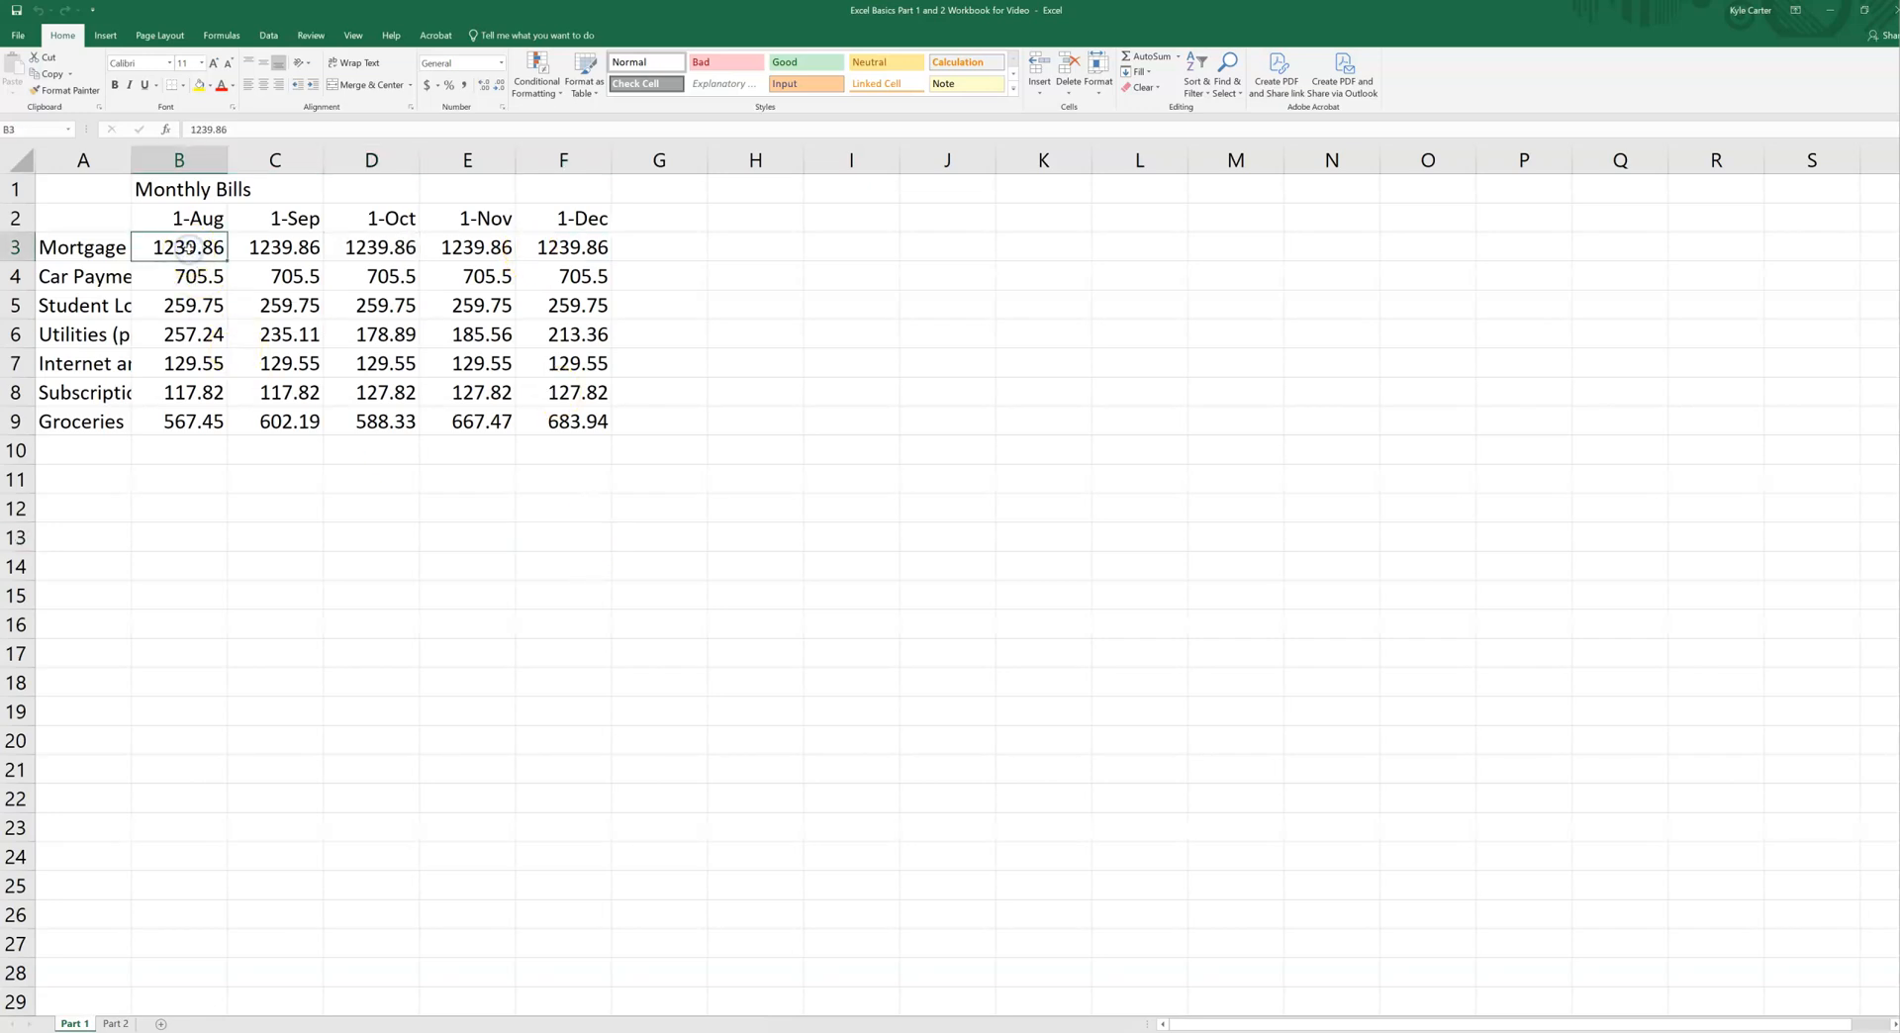
ctrl+click(263, 298)
ctrl+click(387, 250)
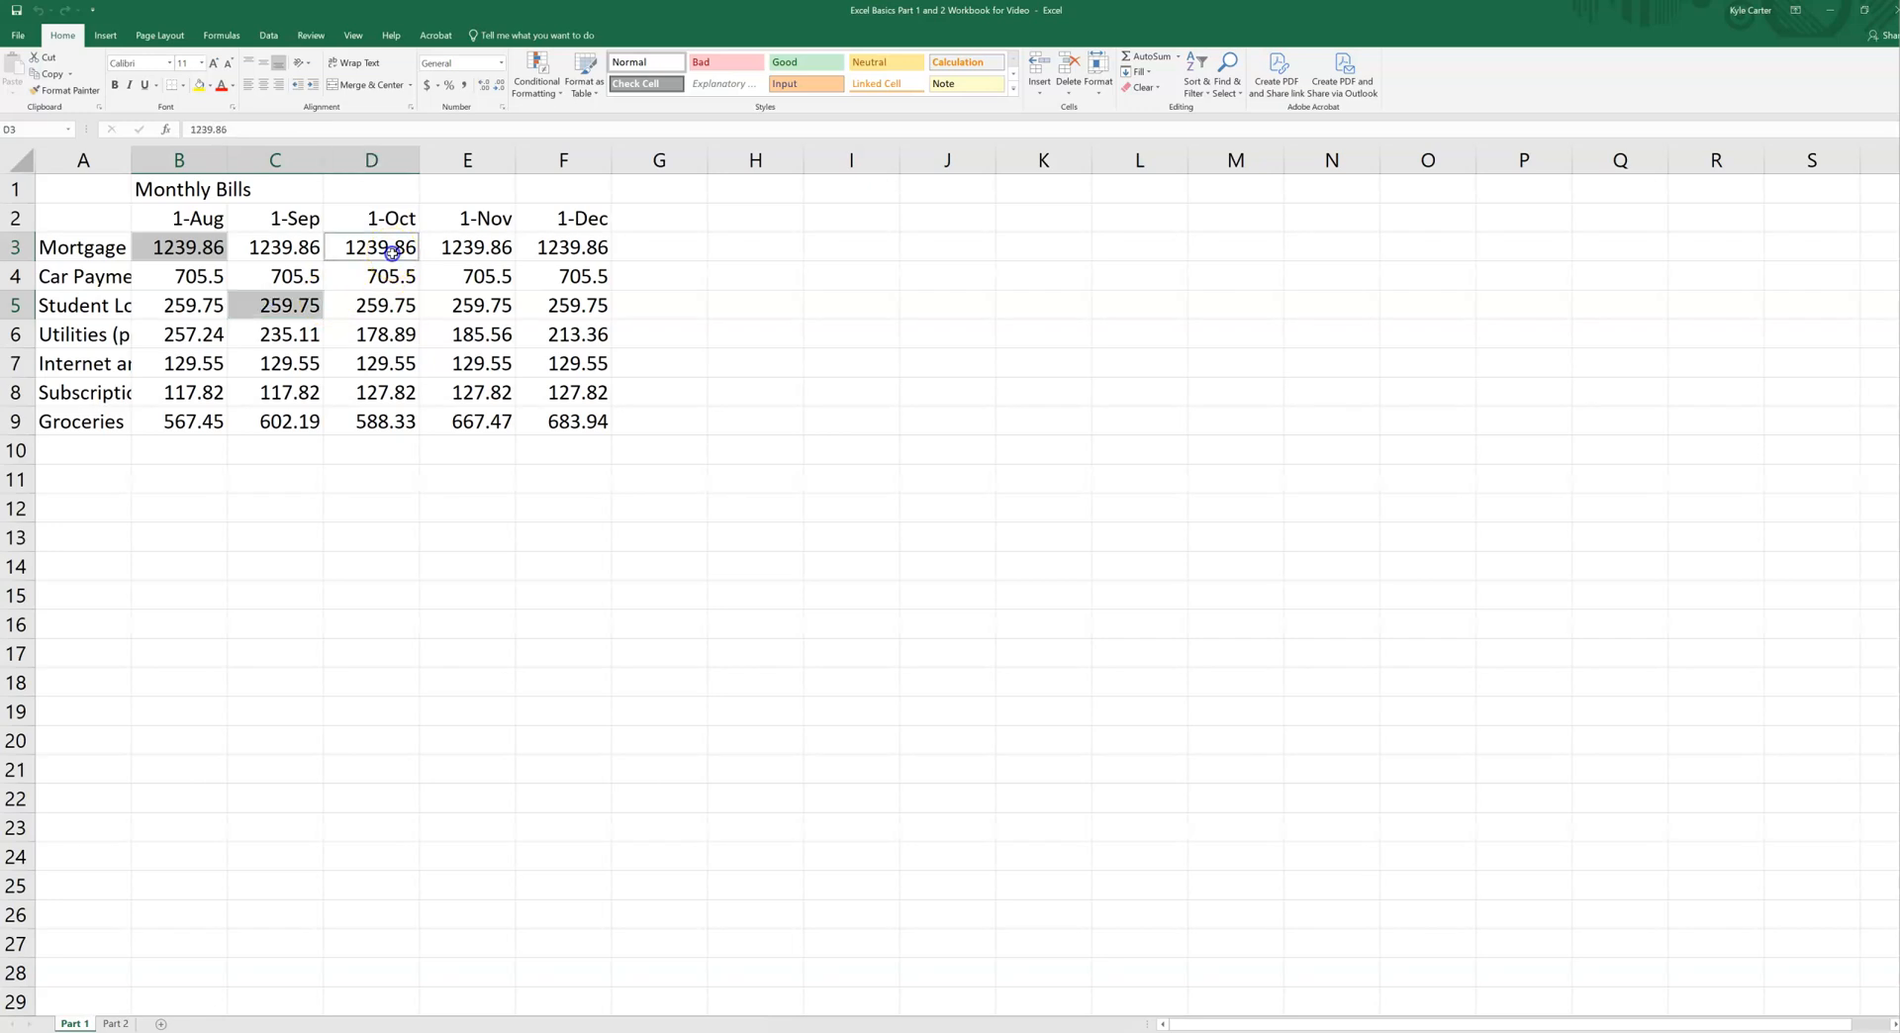
ctrl+click(485, 276)
ctrl+click(463, 372)
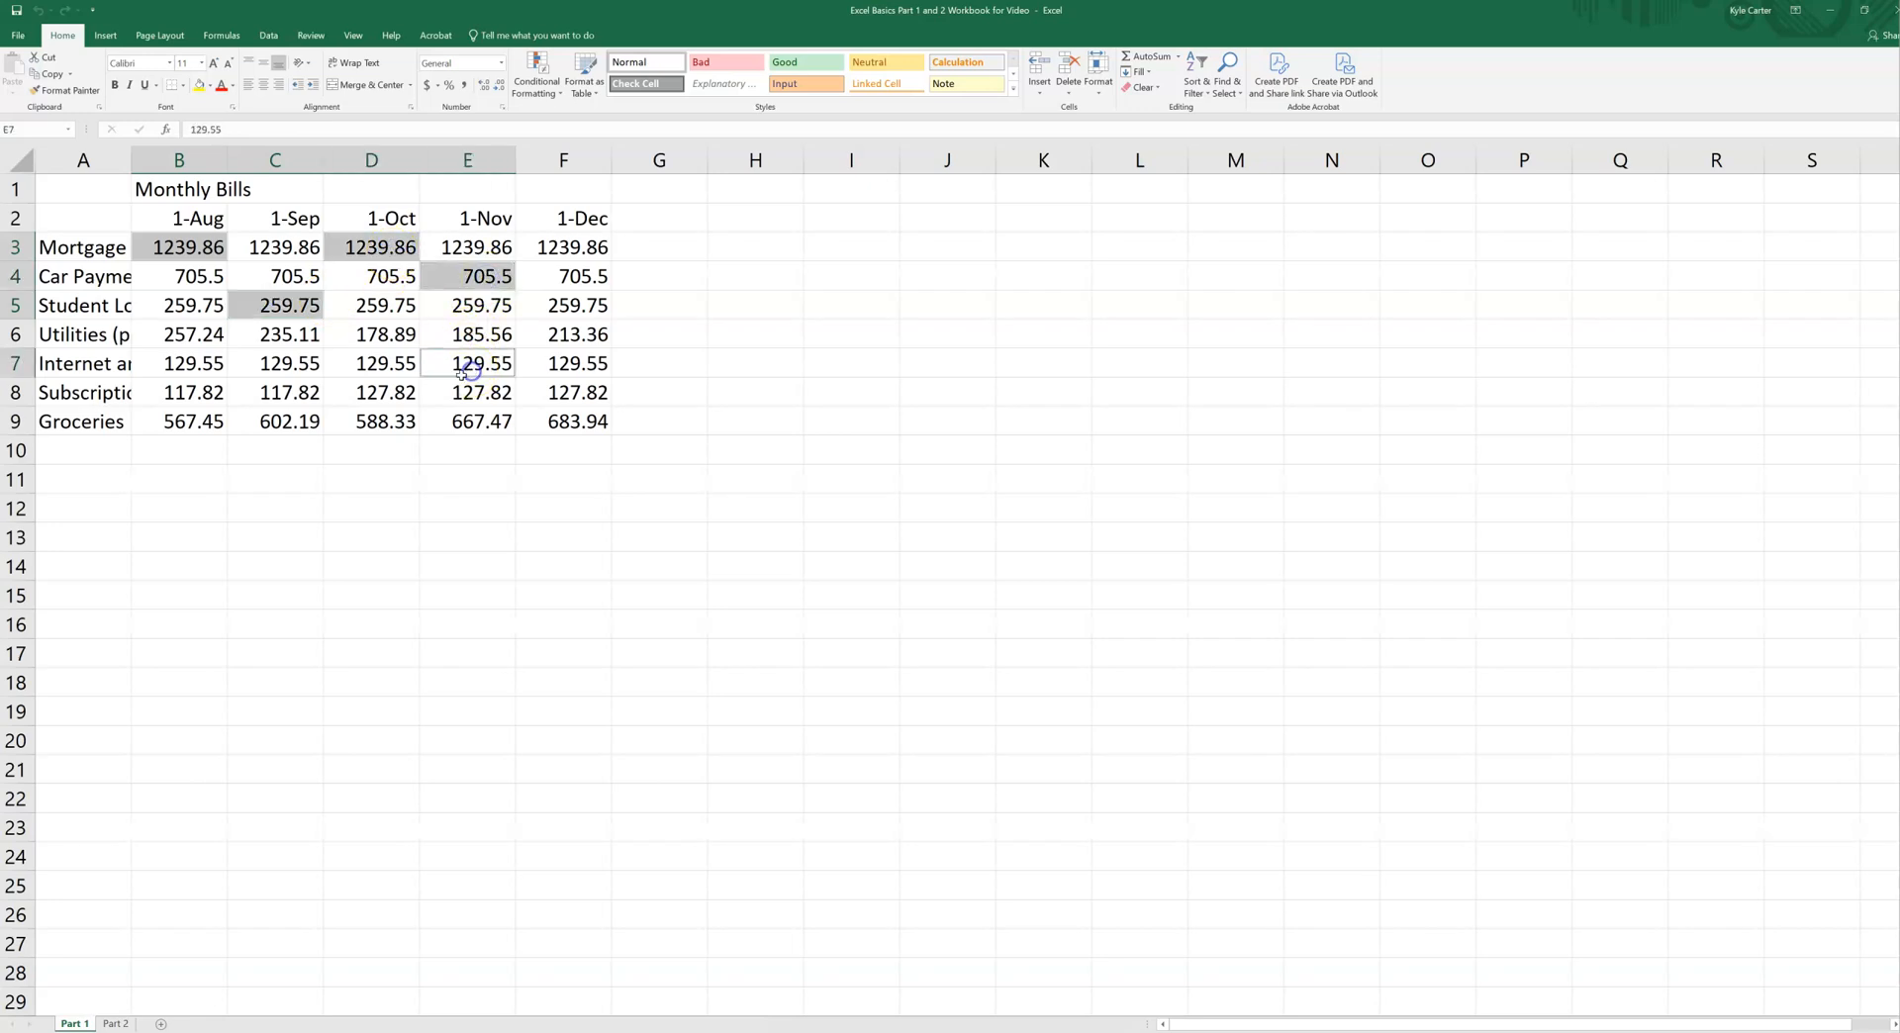
ctrl+click(388, 394)
ctrl+click(579, 336)
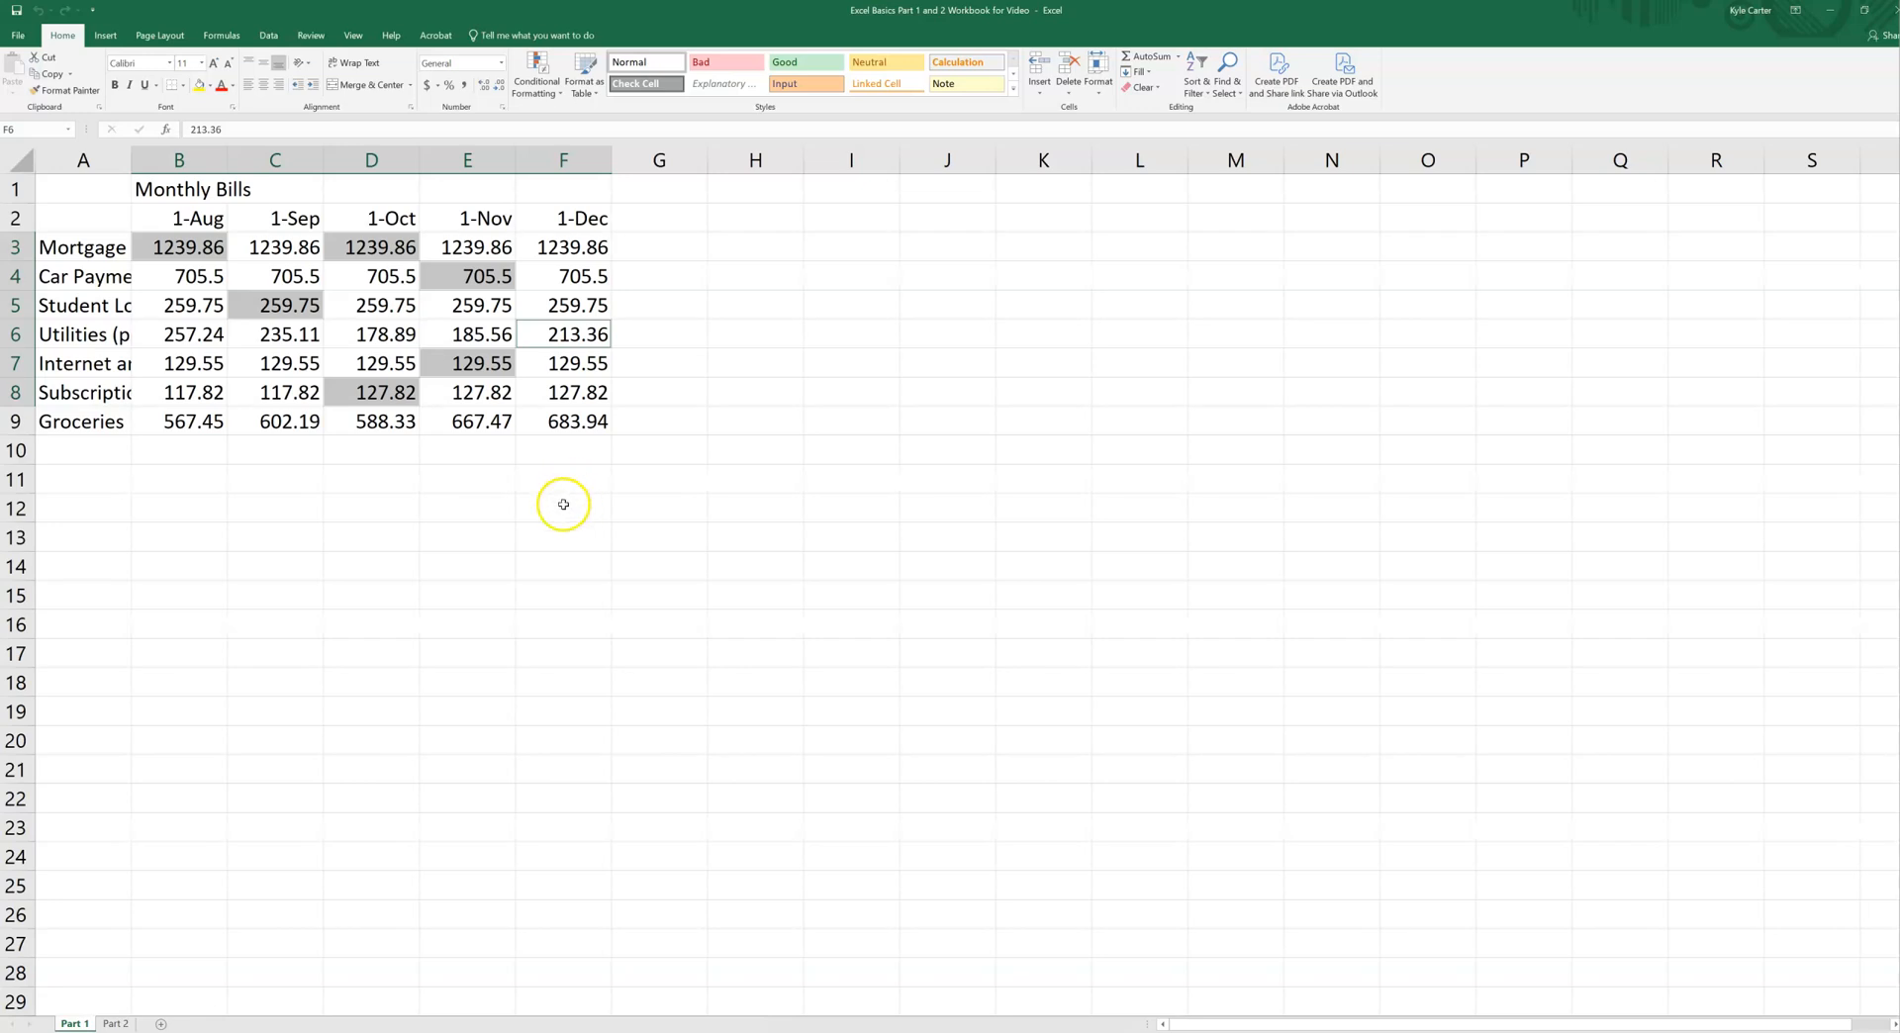
Step: Select the entire Mortgage and Subscriptions rows (3 and 8) together, and clear the selection by choosing empty cell C13
click(15, 247)
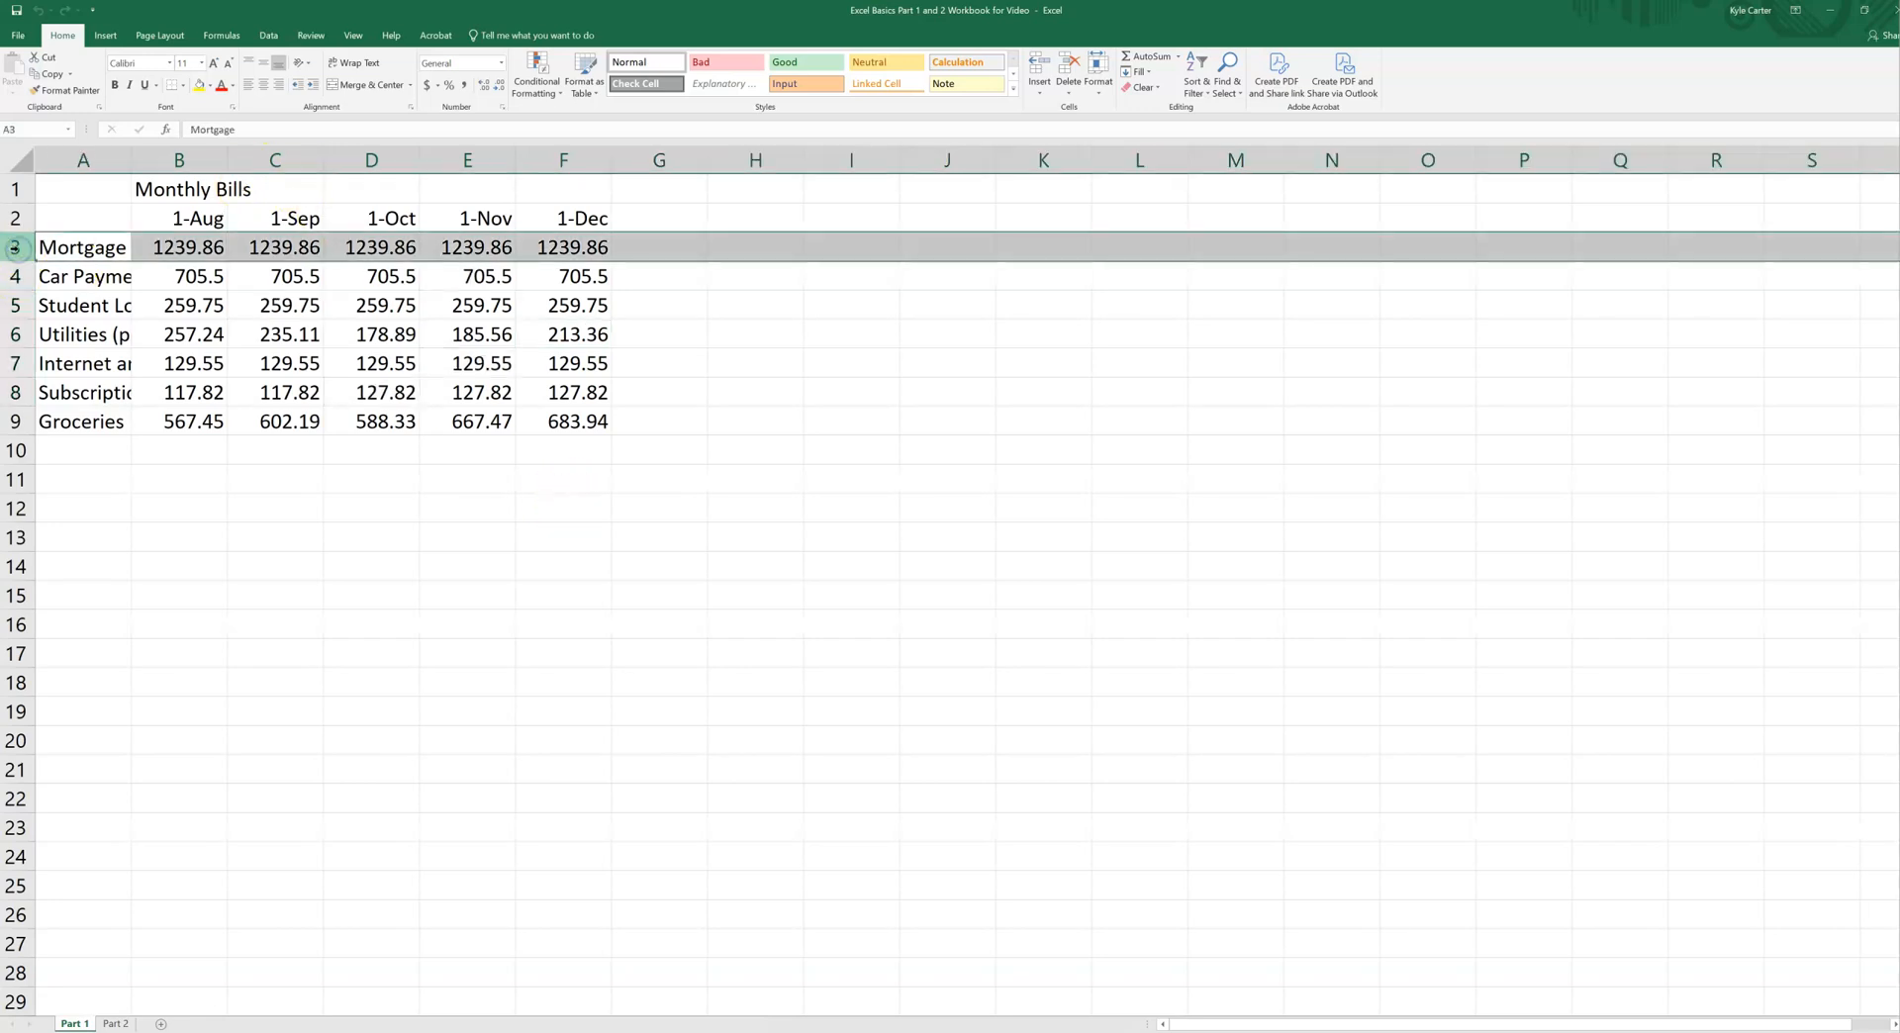
ctrl+click(18, 392)
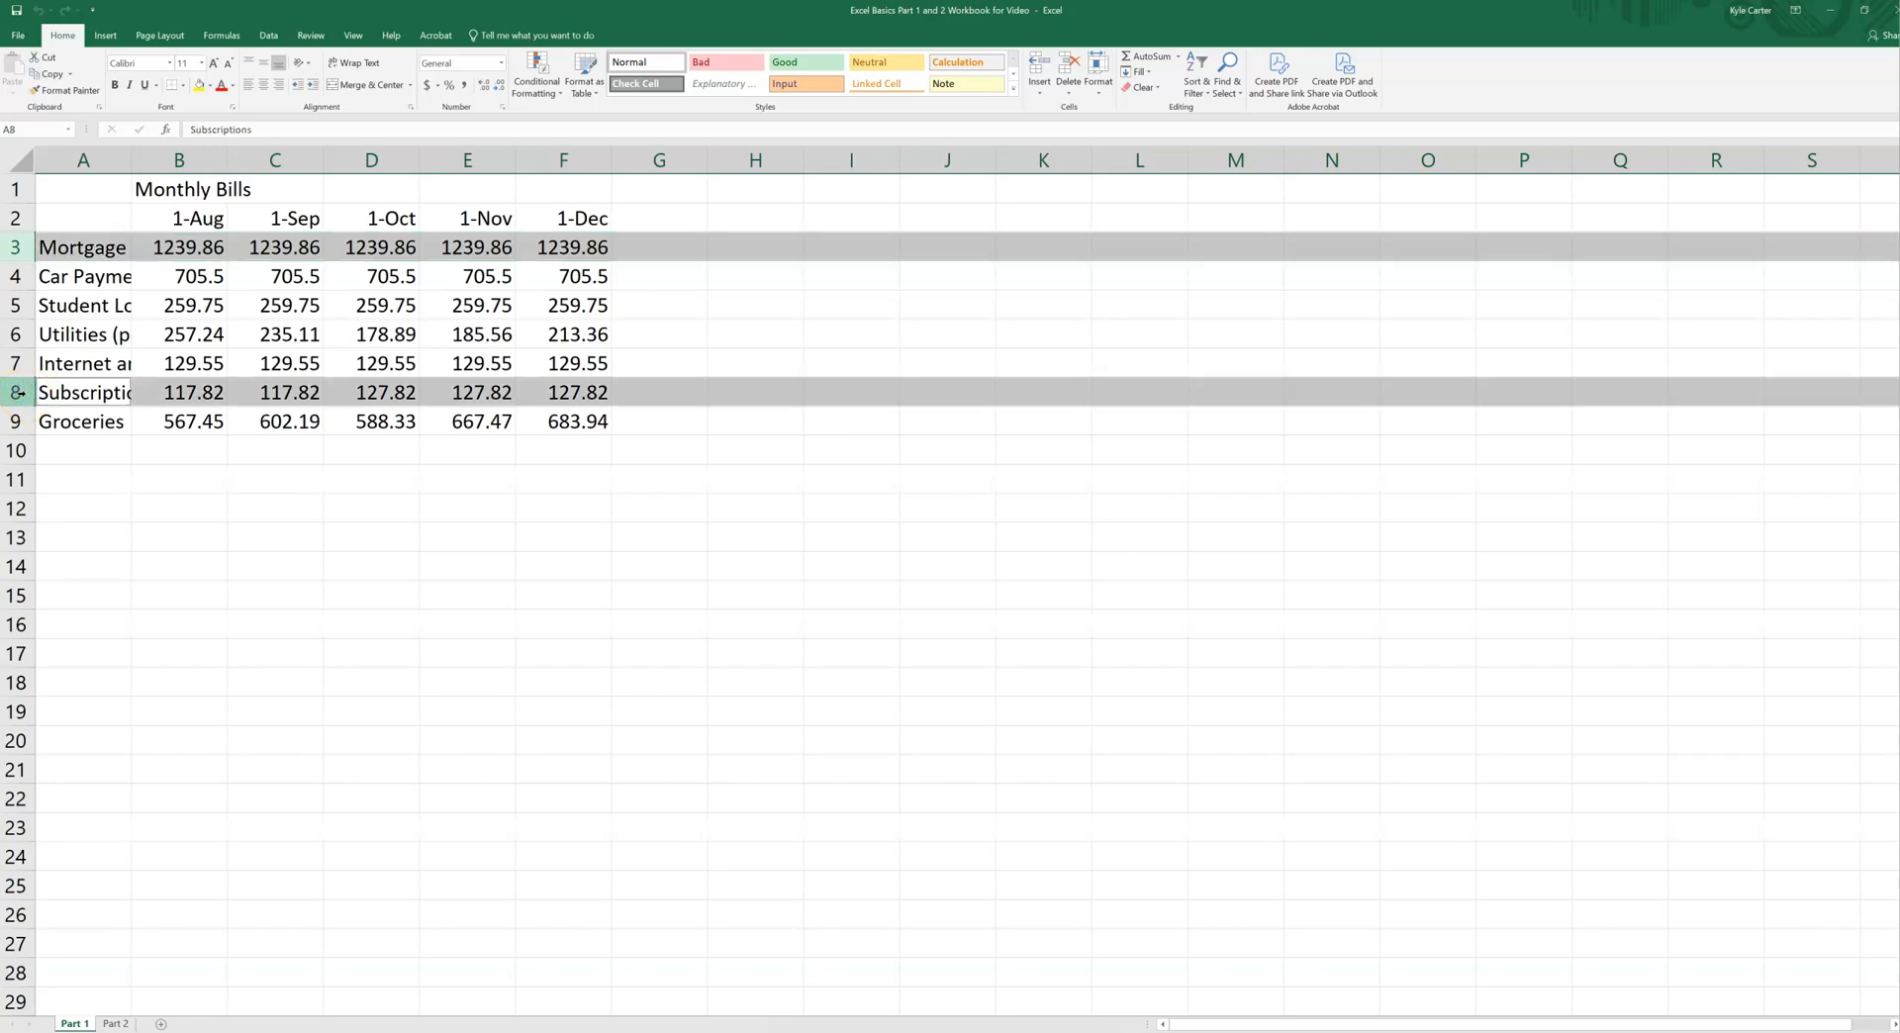
click(277, 552)
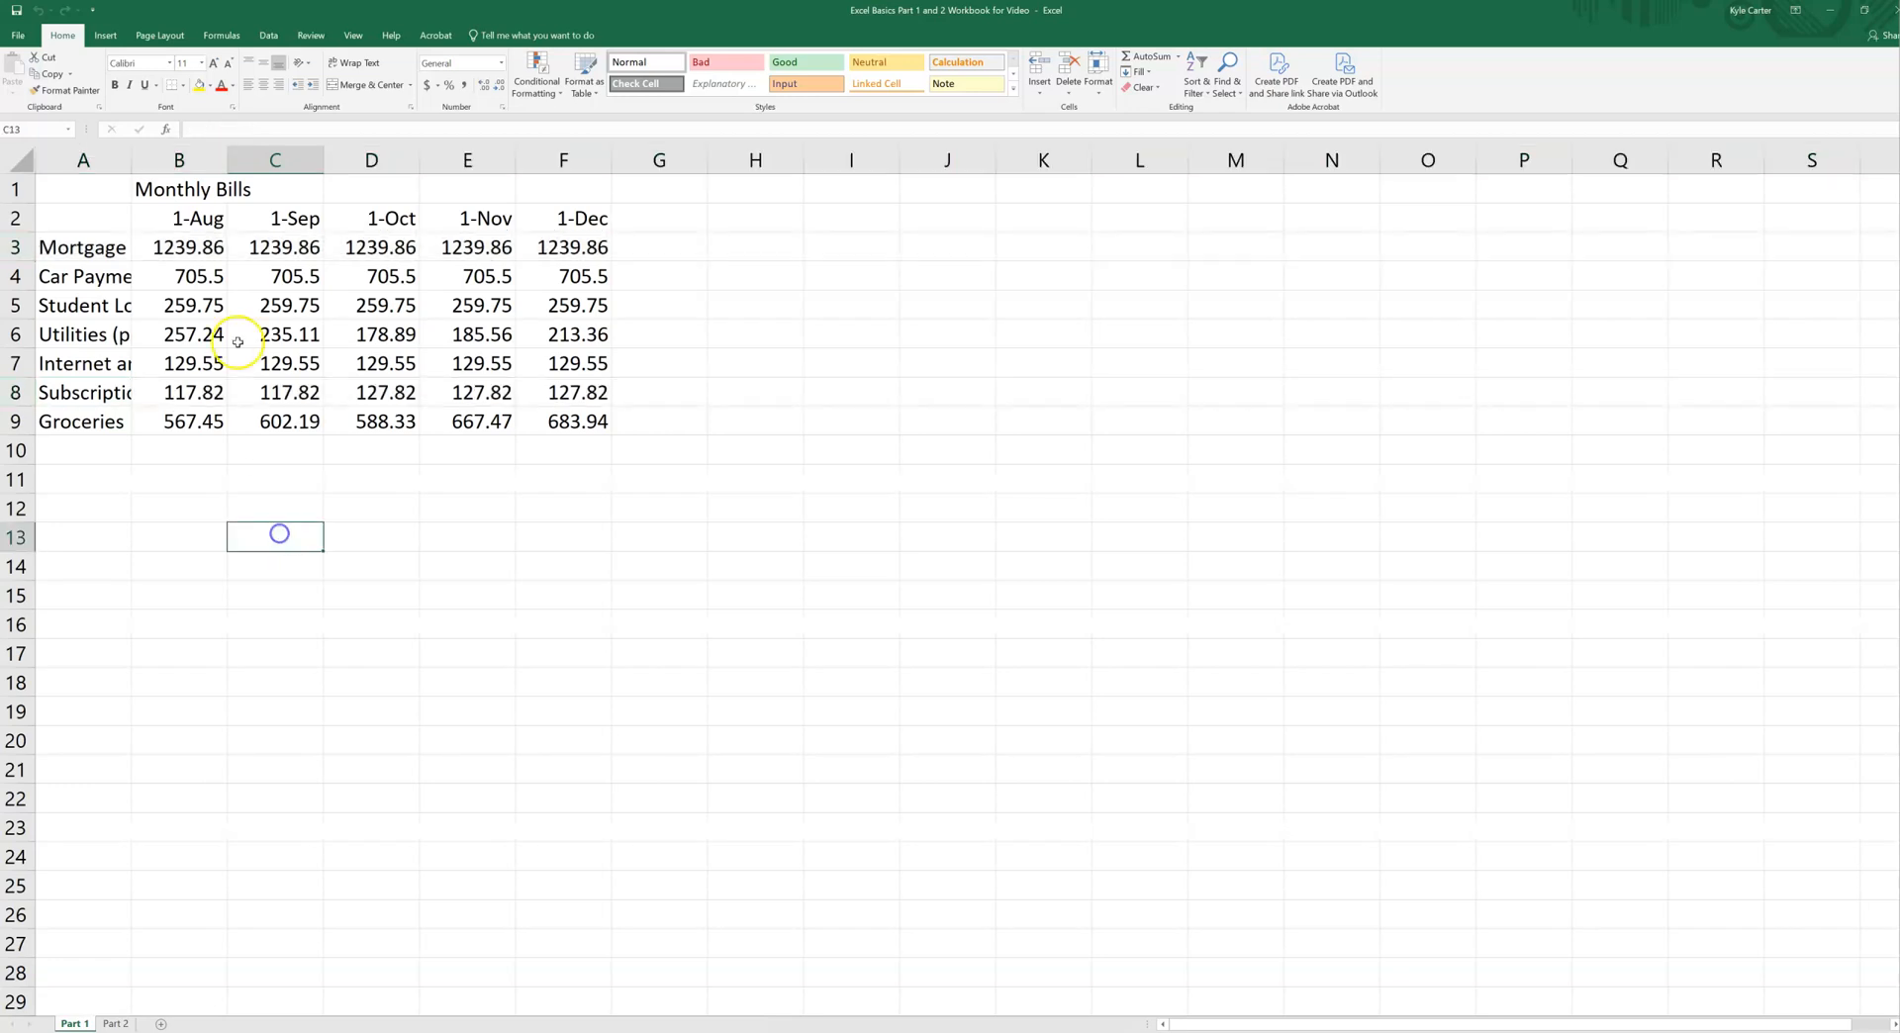
Step: Select the entire September and November columns (C and E) together, and clear the selection by choosing empty cell F11
click(273, 159)
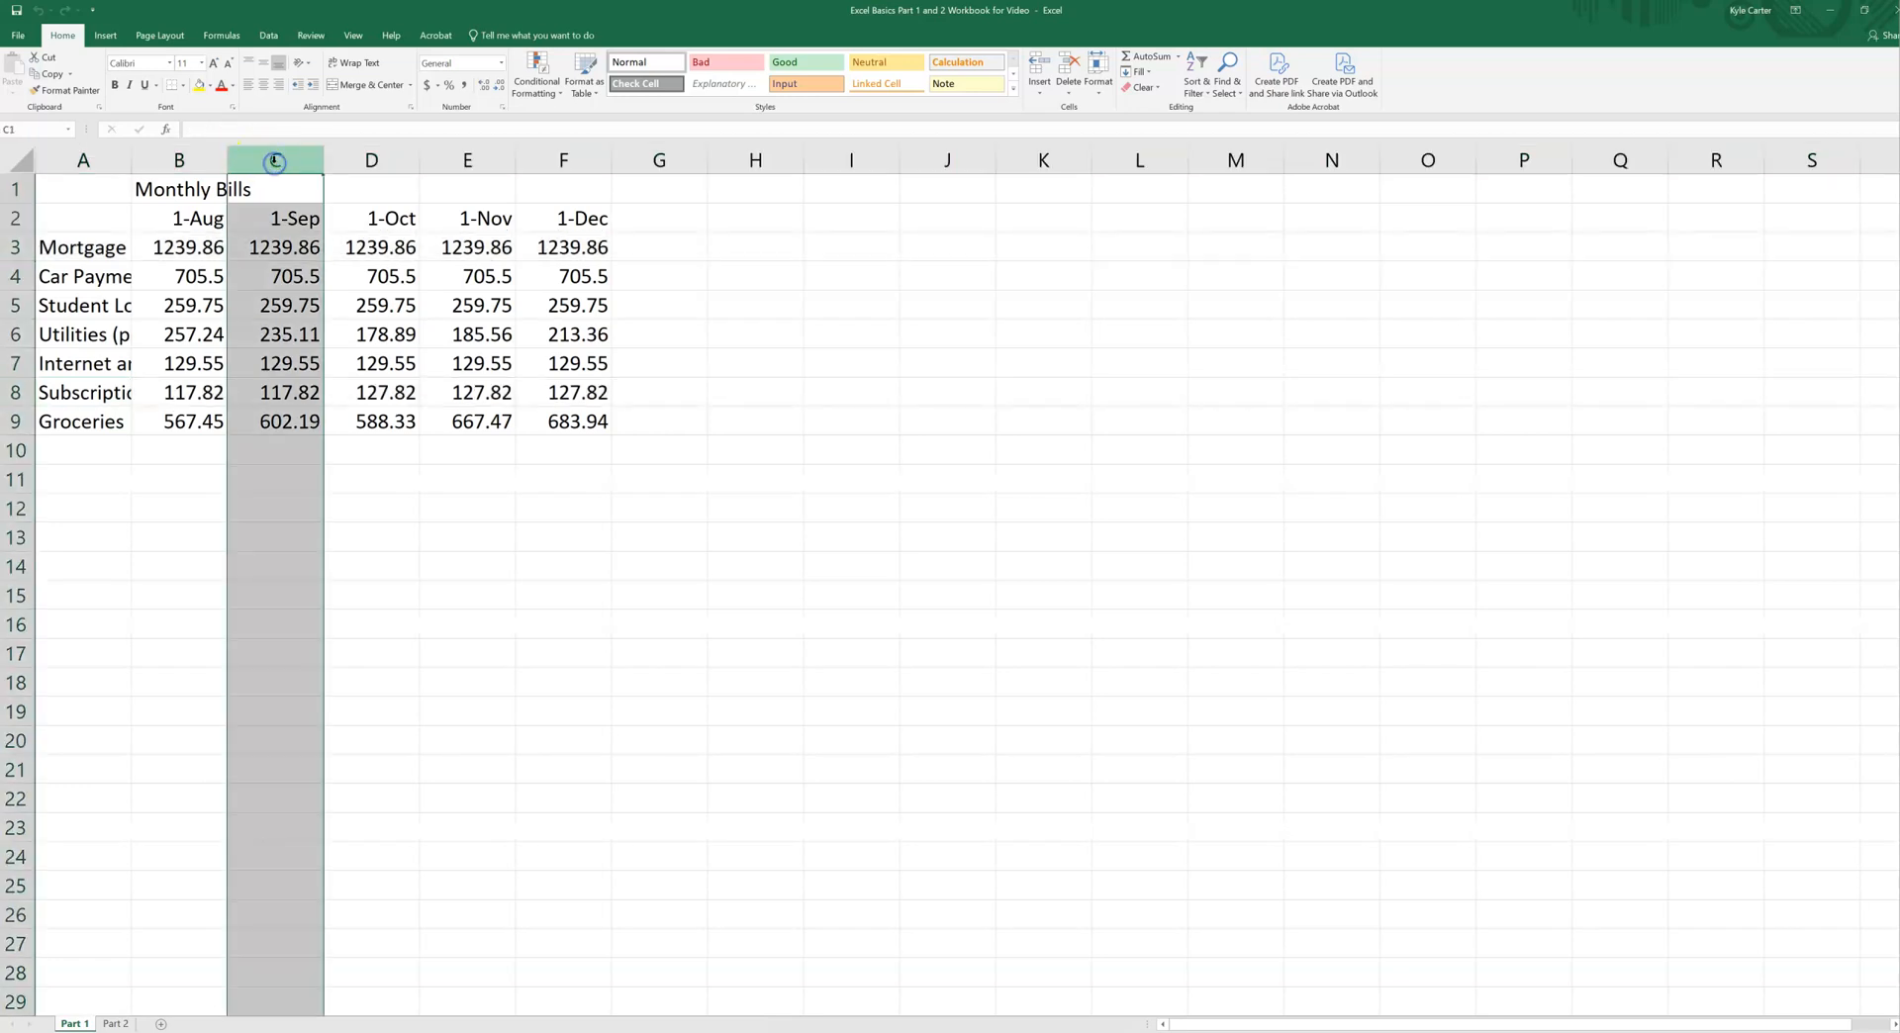
ctrl+click(471, 158)
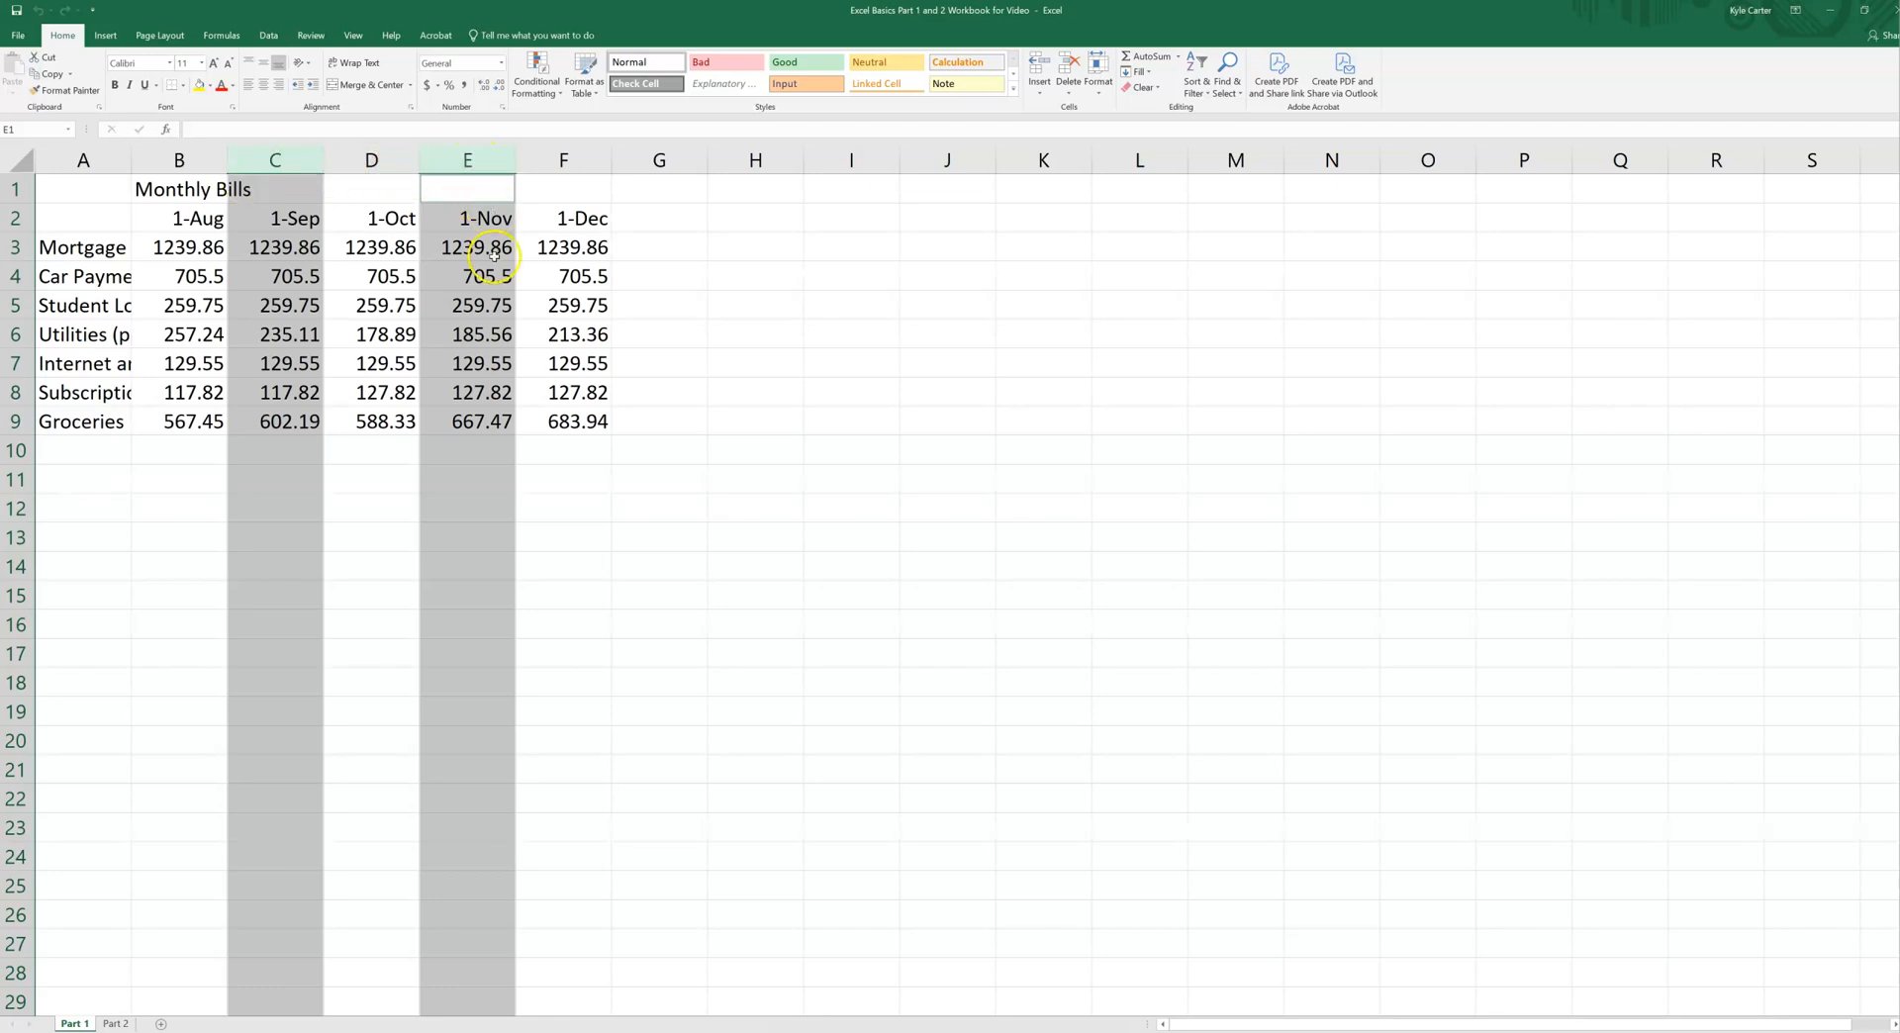
click(574, 489)
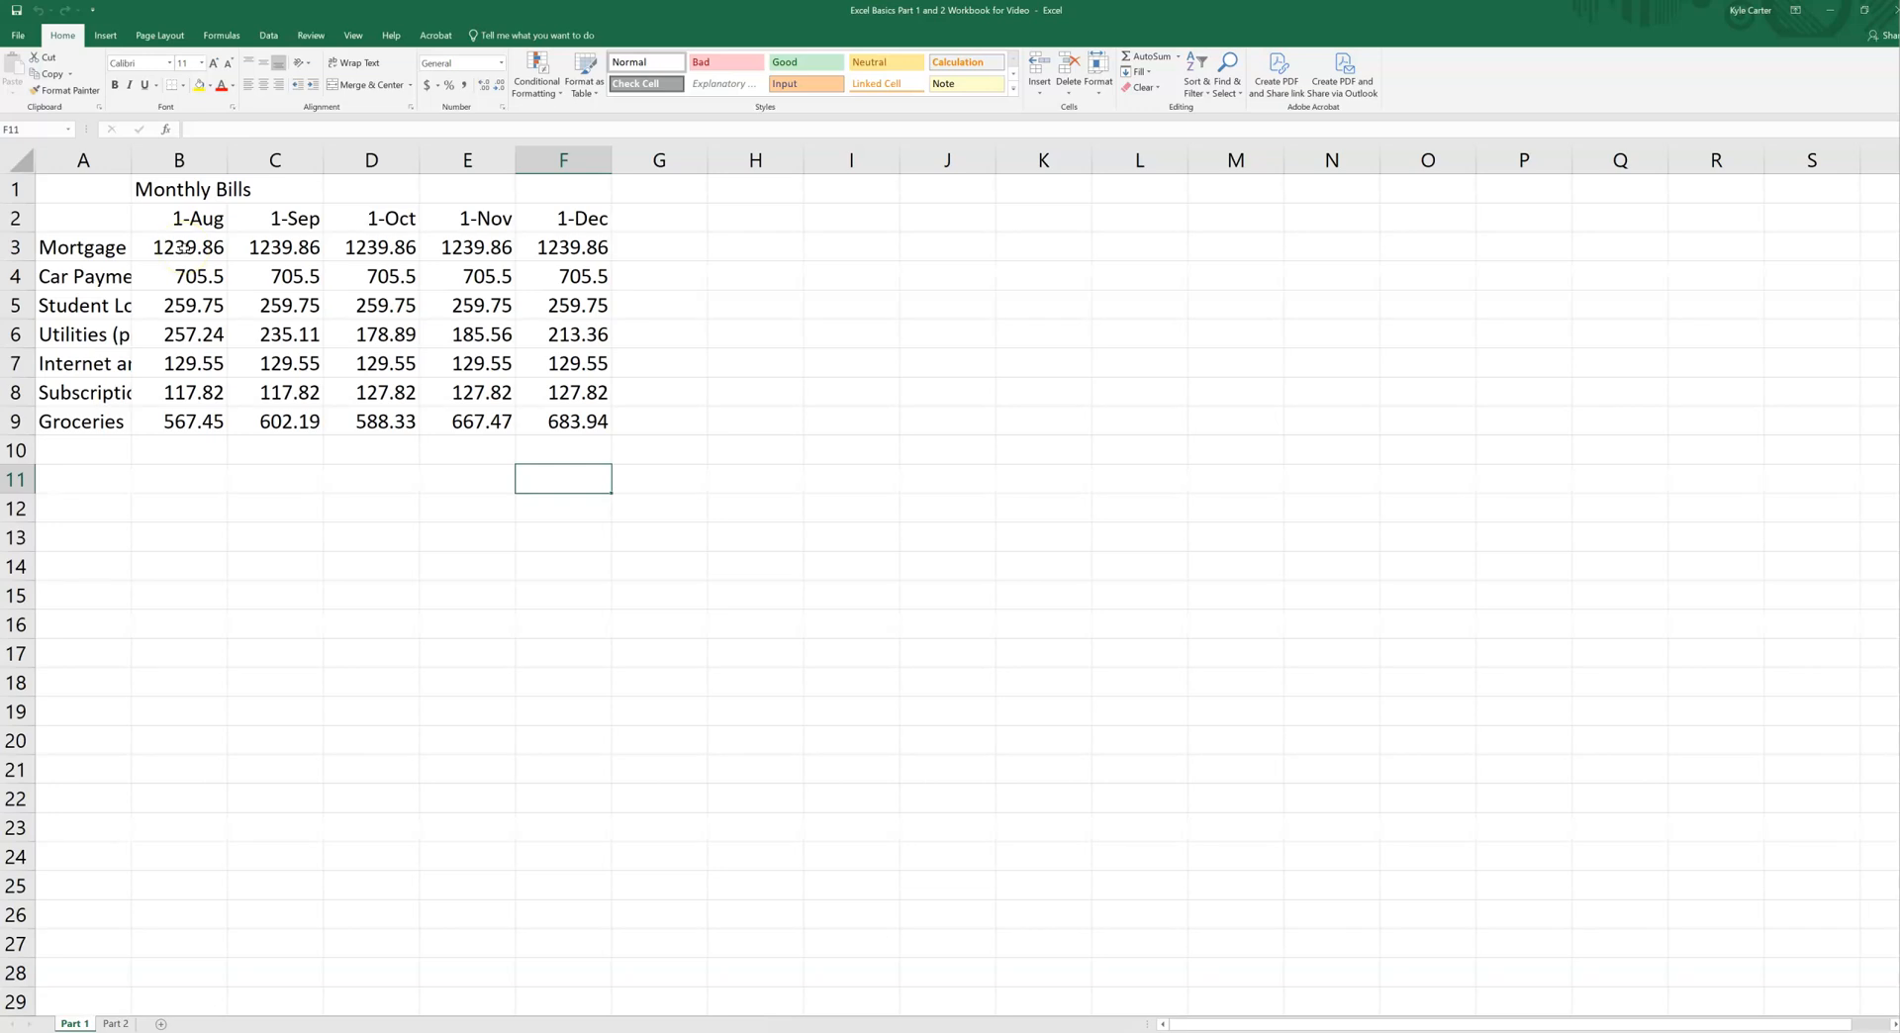
Step: Select the August amounts from Mortgage through Groceries as one continuous range, B3:B9
drag(185, 248, 193, 392)
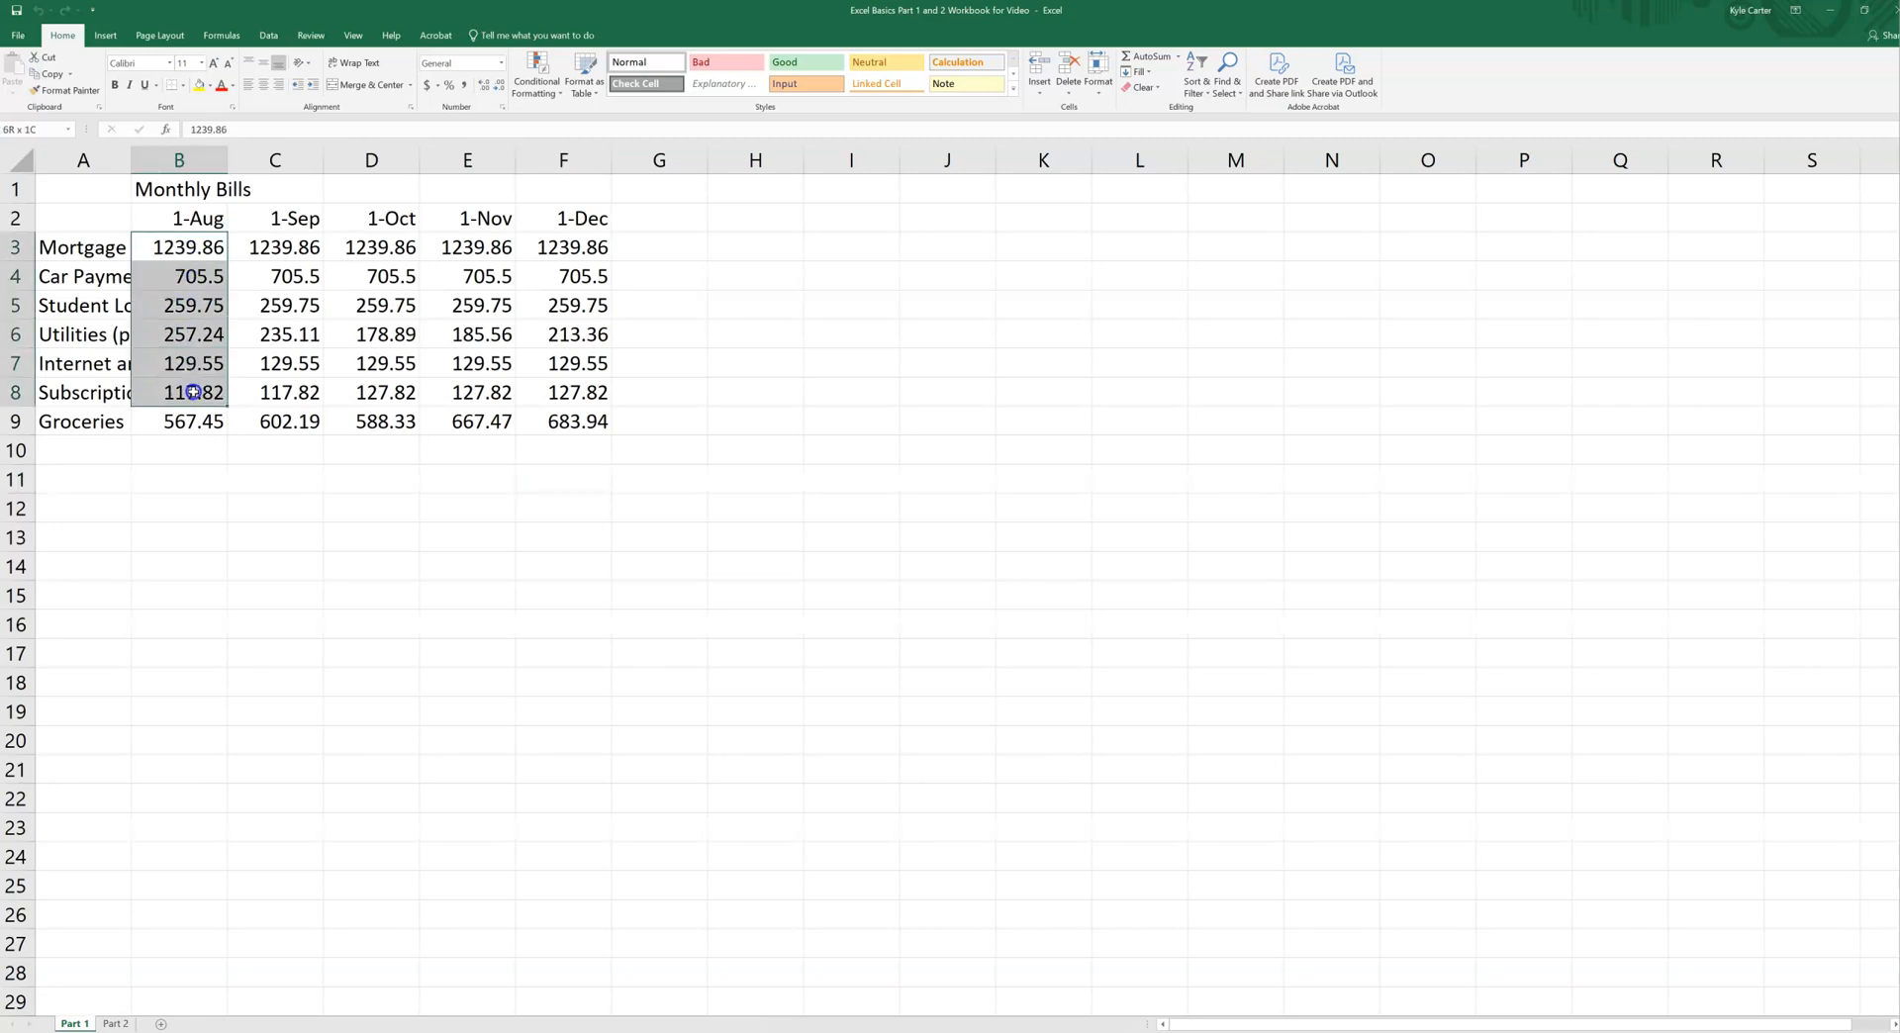
click(193, 253)
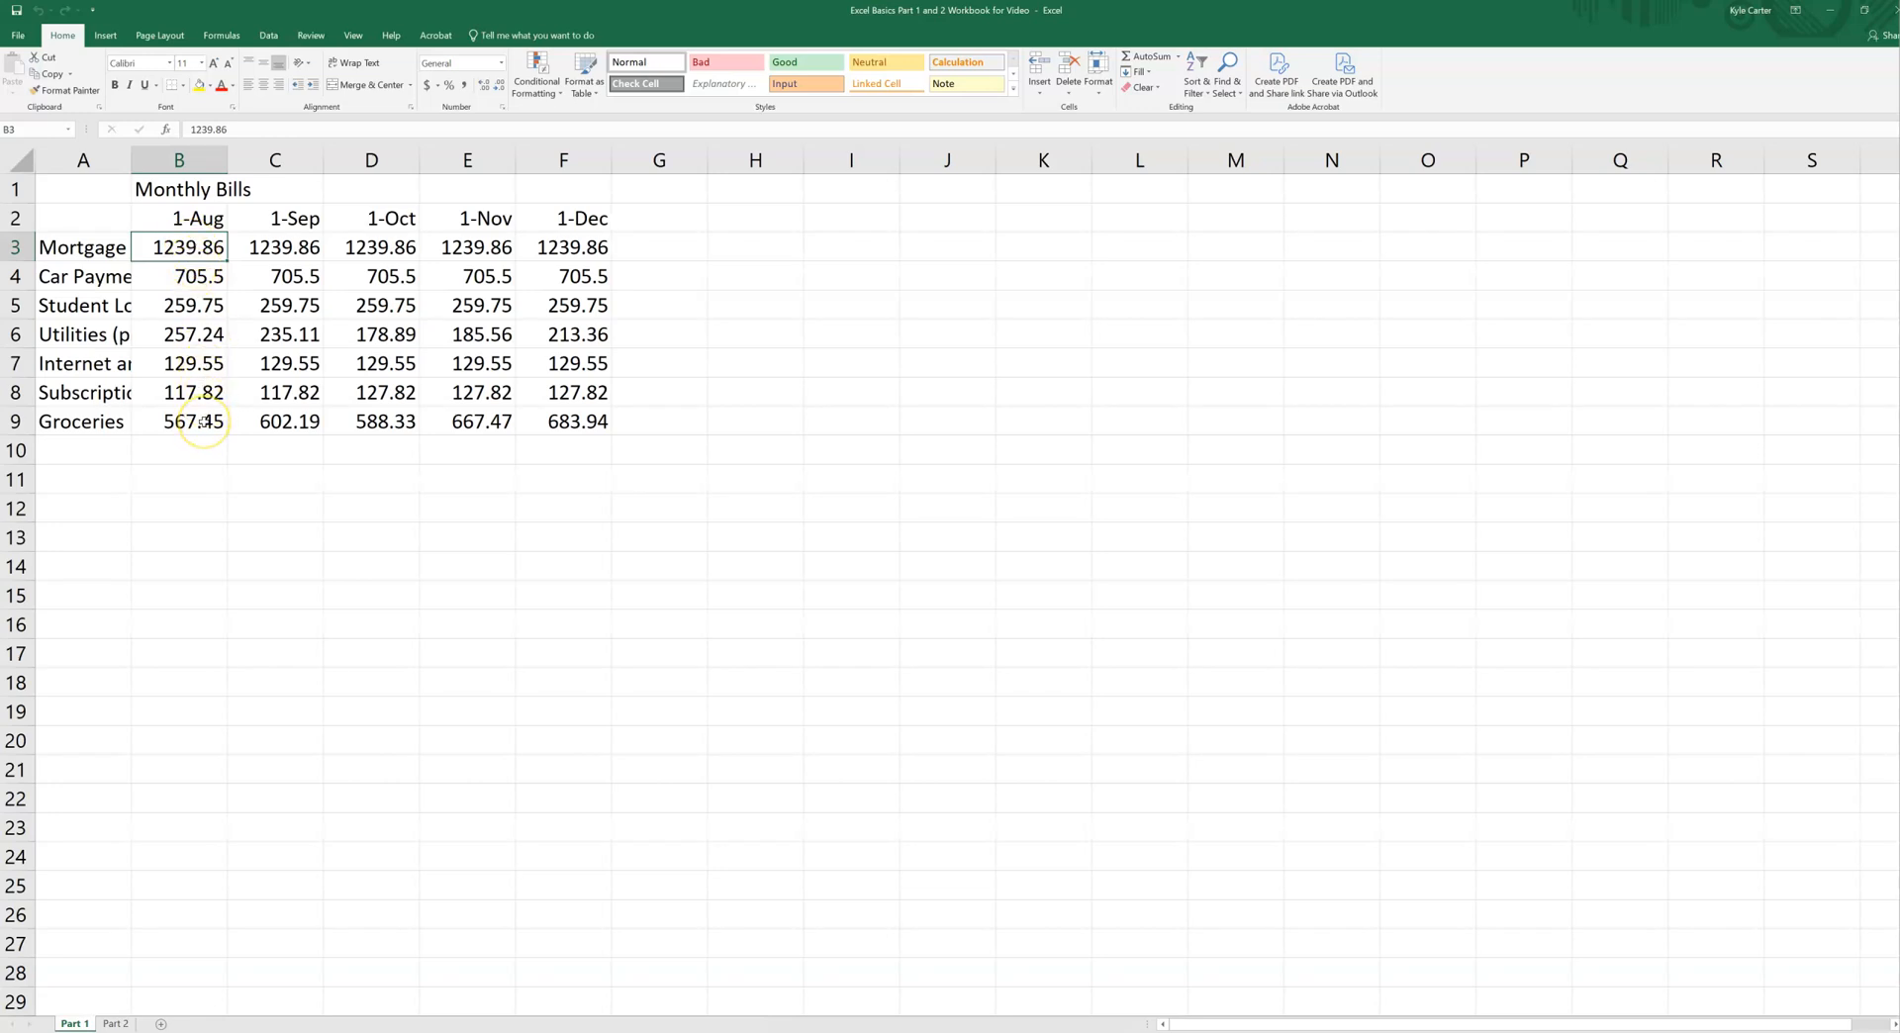
shift+click(202, 423)
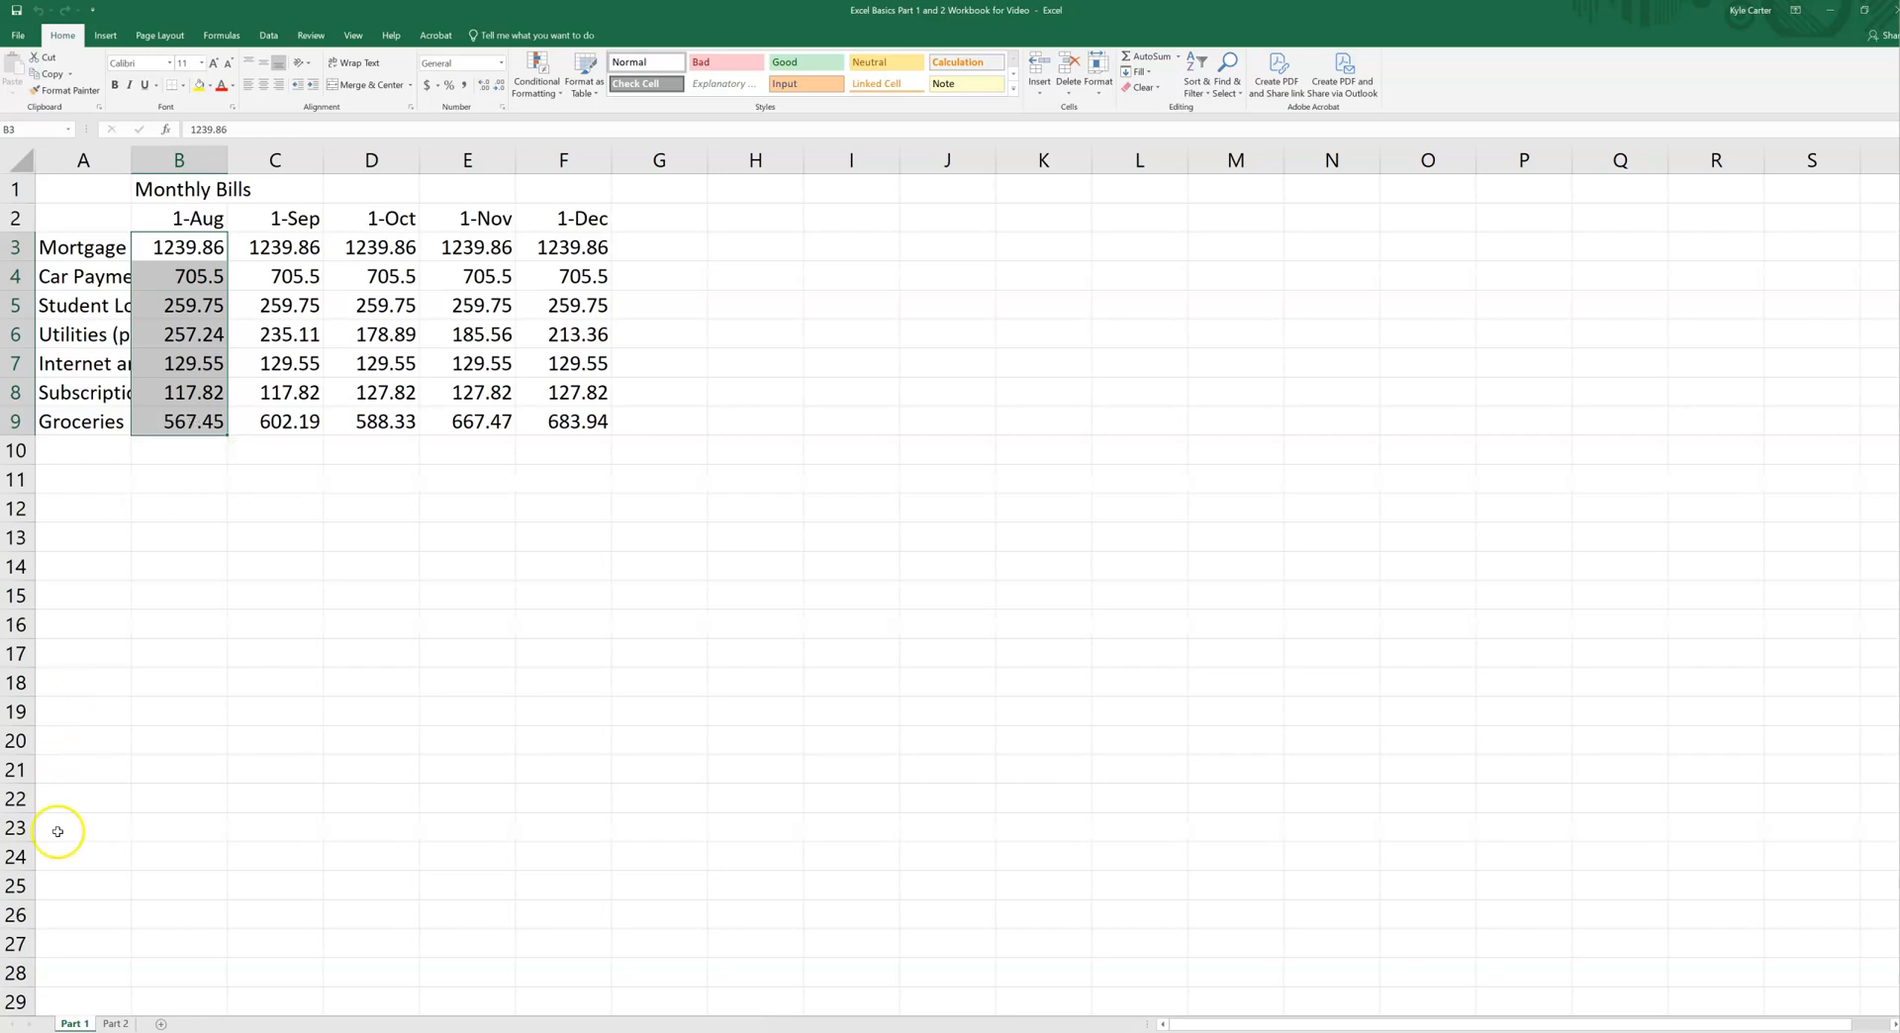
click(41, 1031)
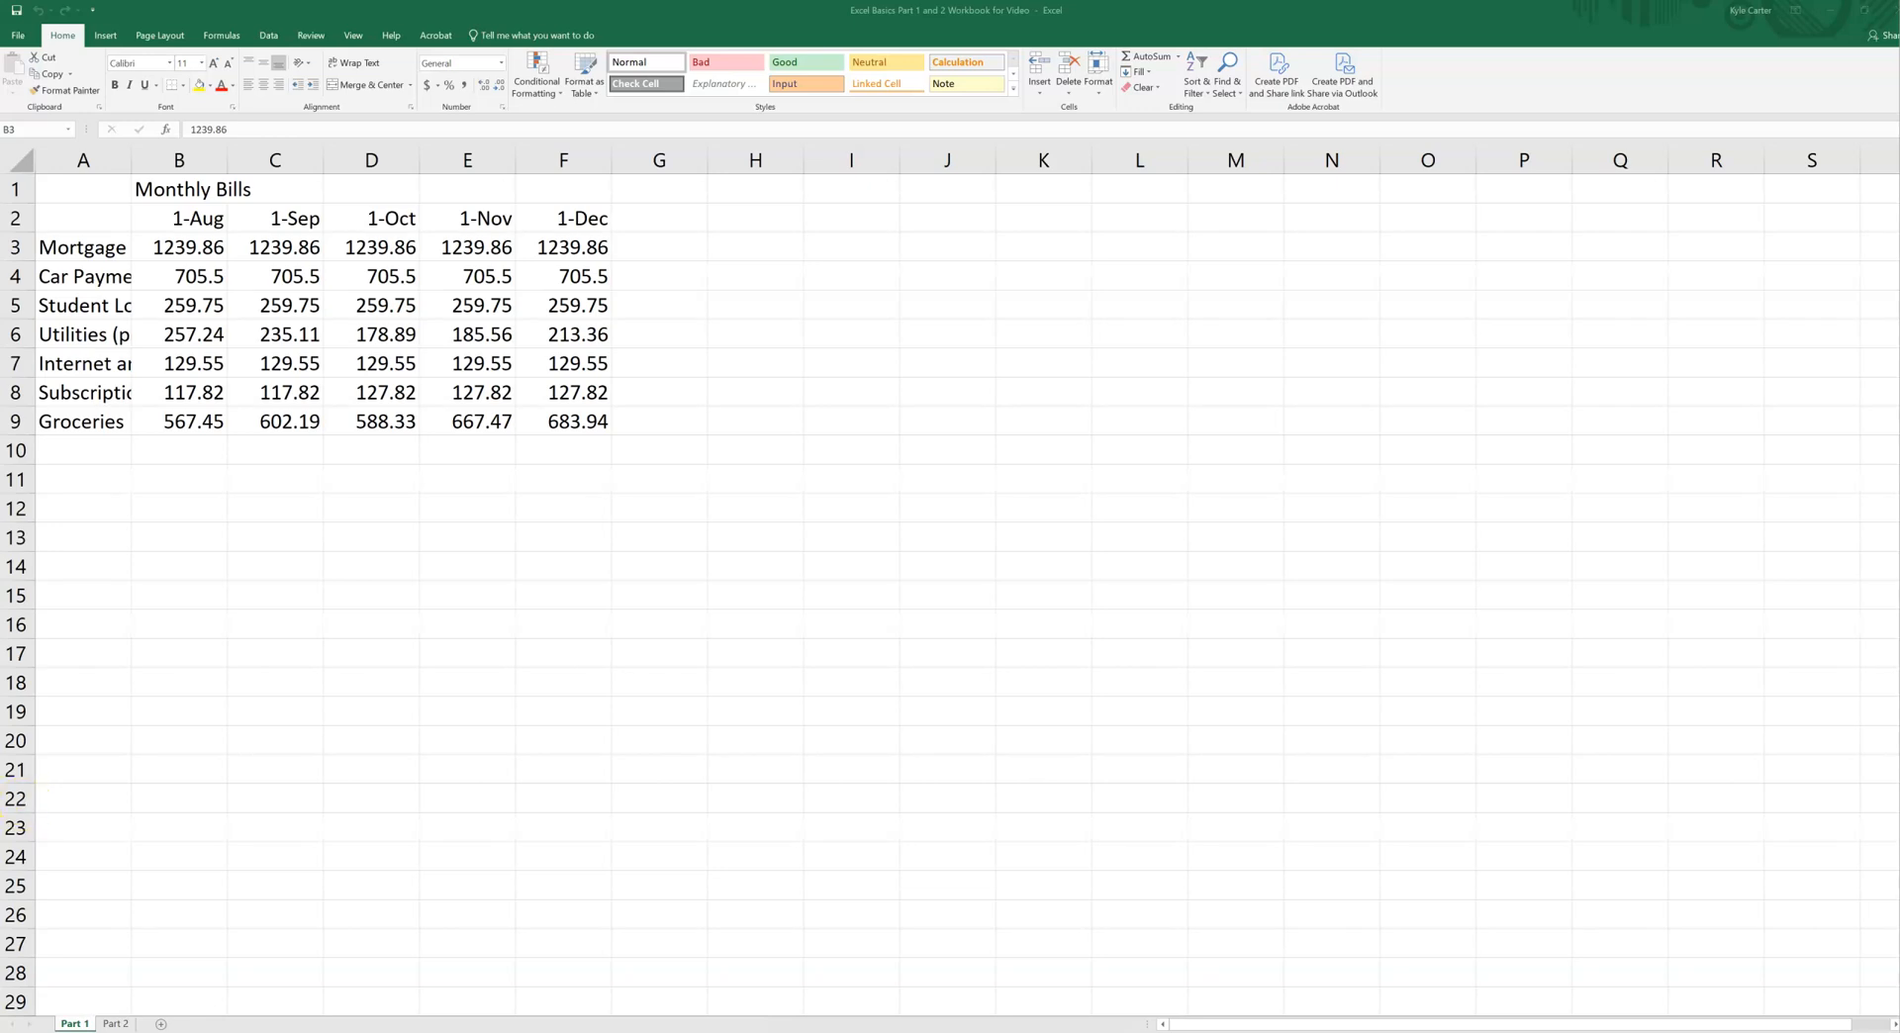
Step: Insert a blank row above the Mortgage row, and select the entire Mortgage row in its shifted position
click(17, 248)
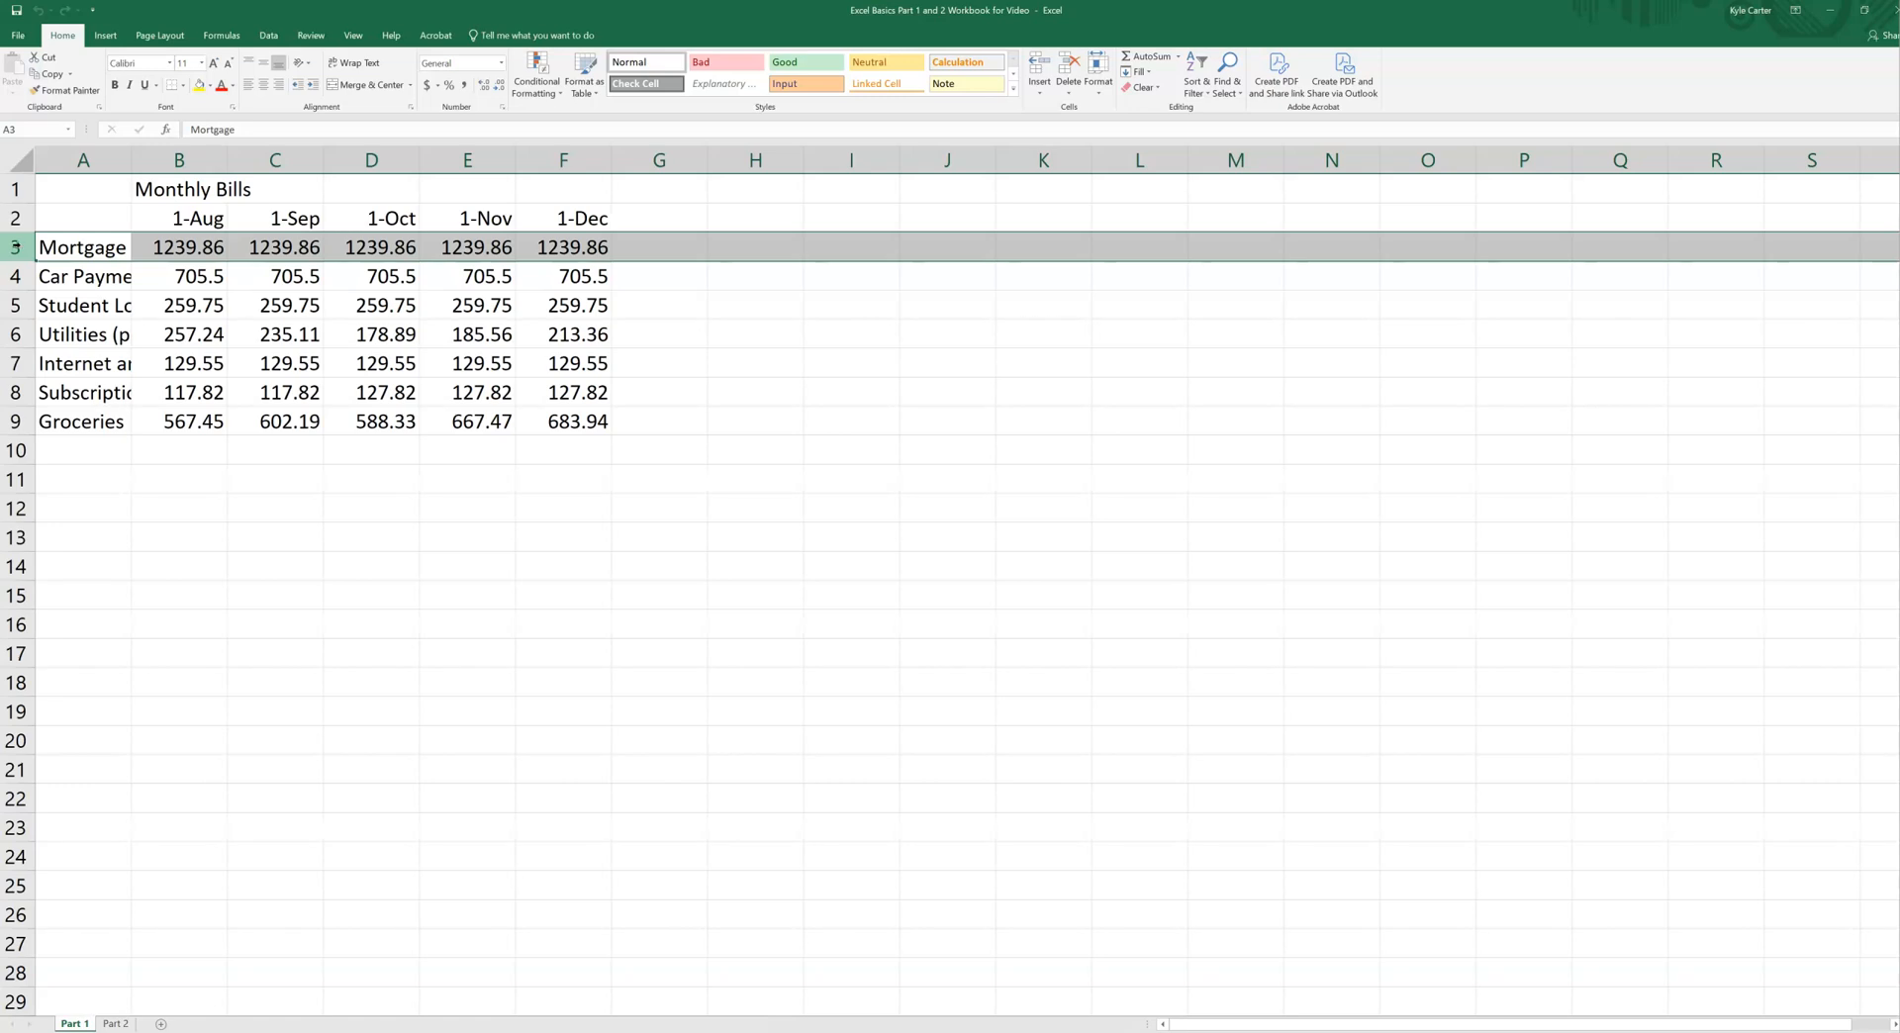
right_click(17, 248)
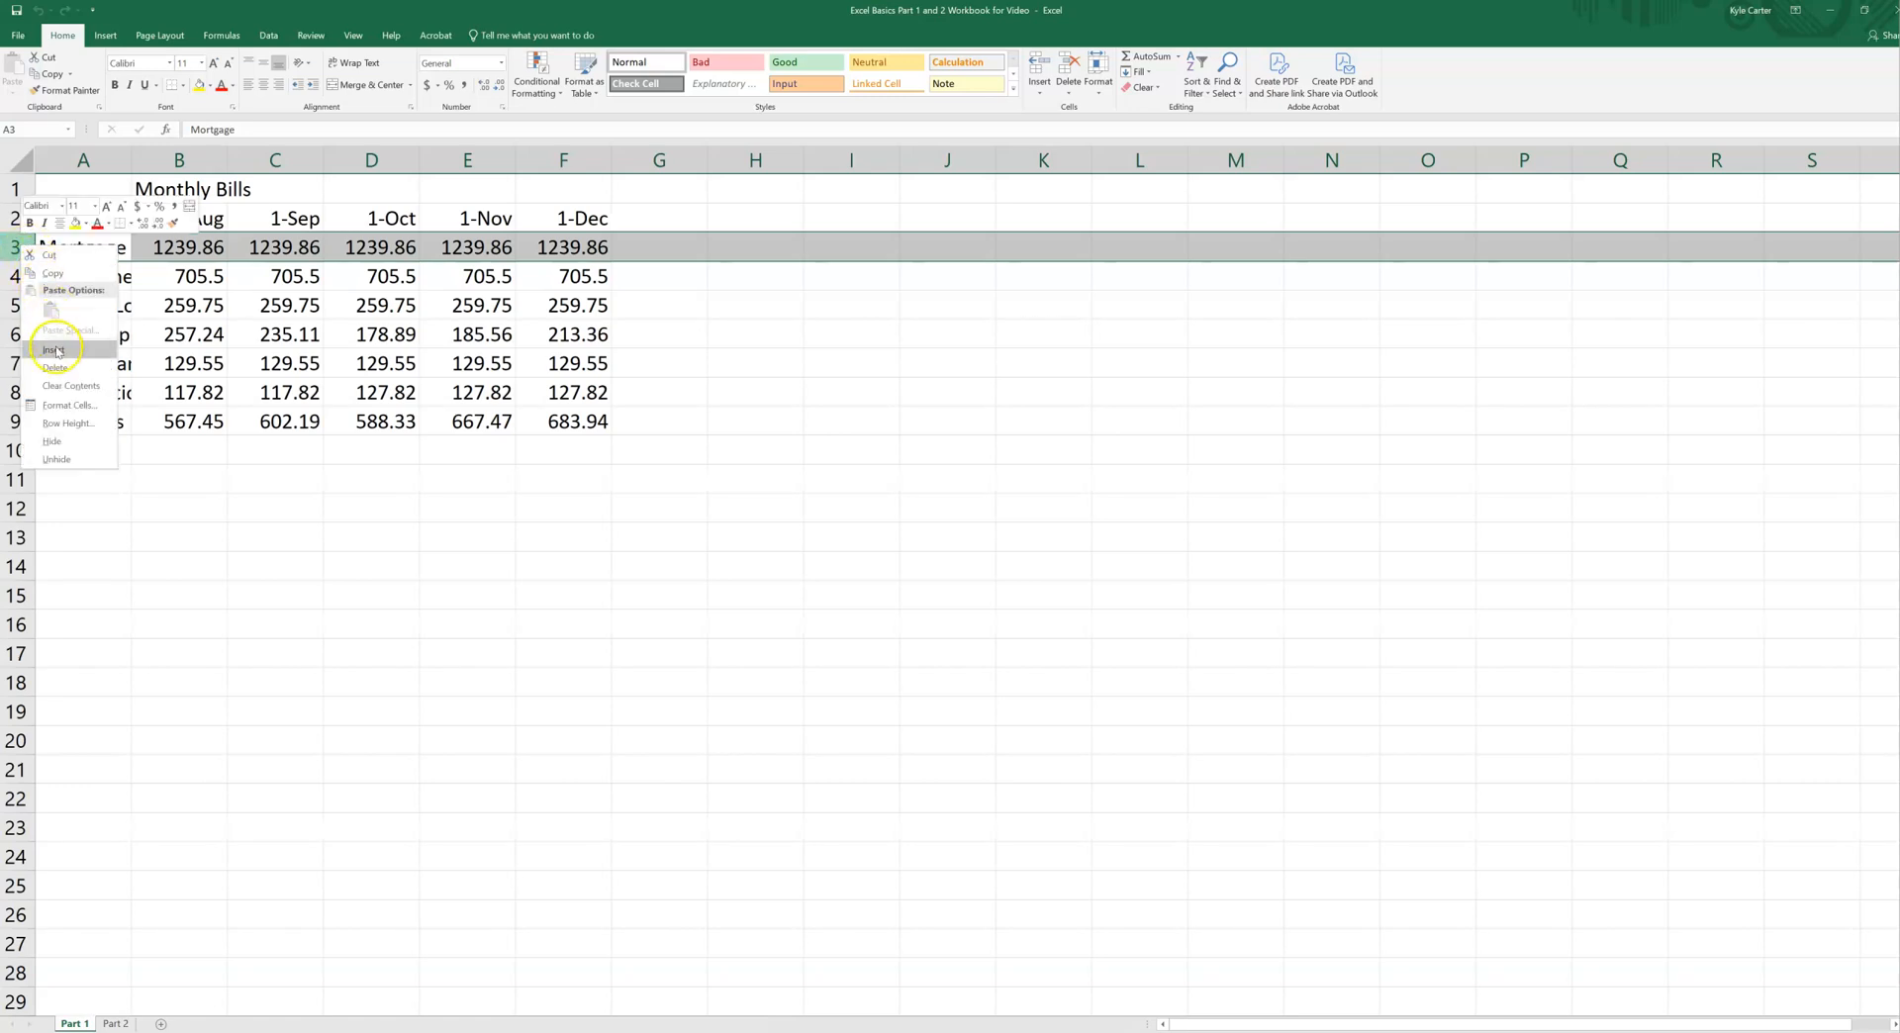
click(72, 354)
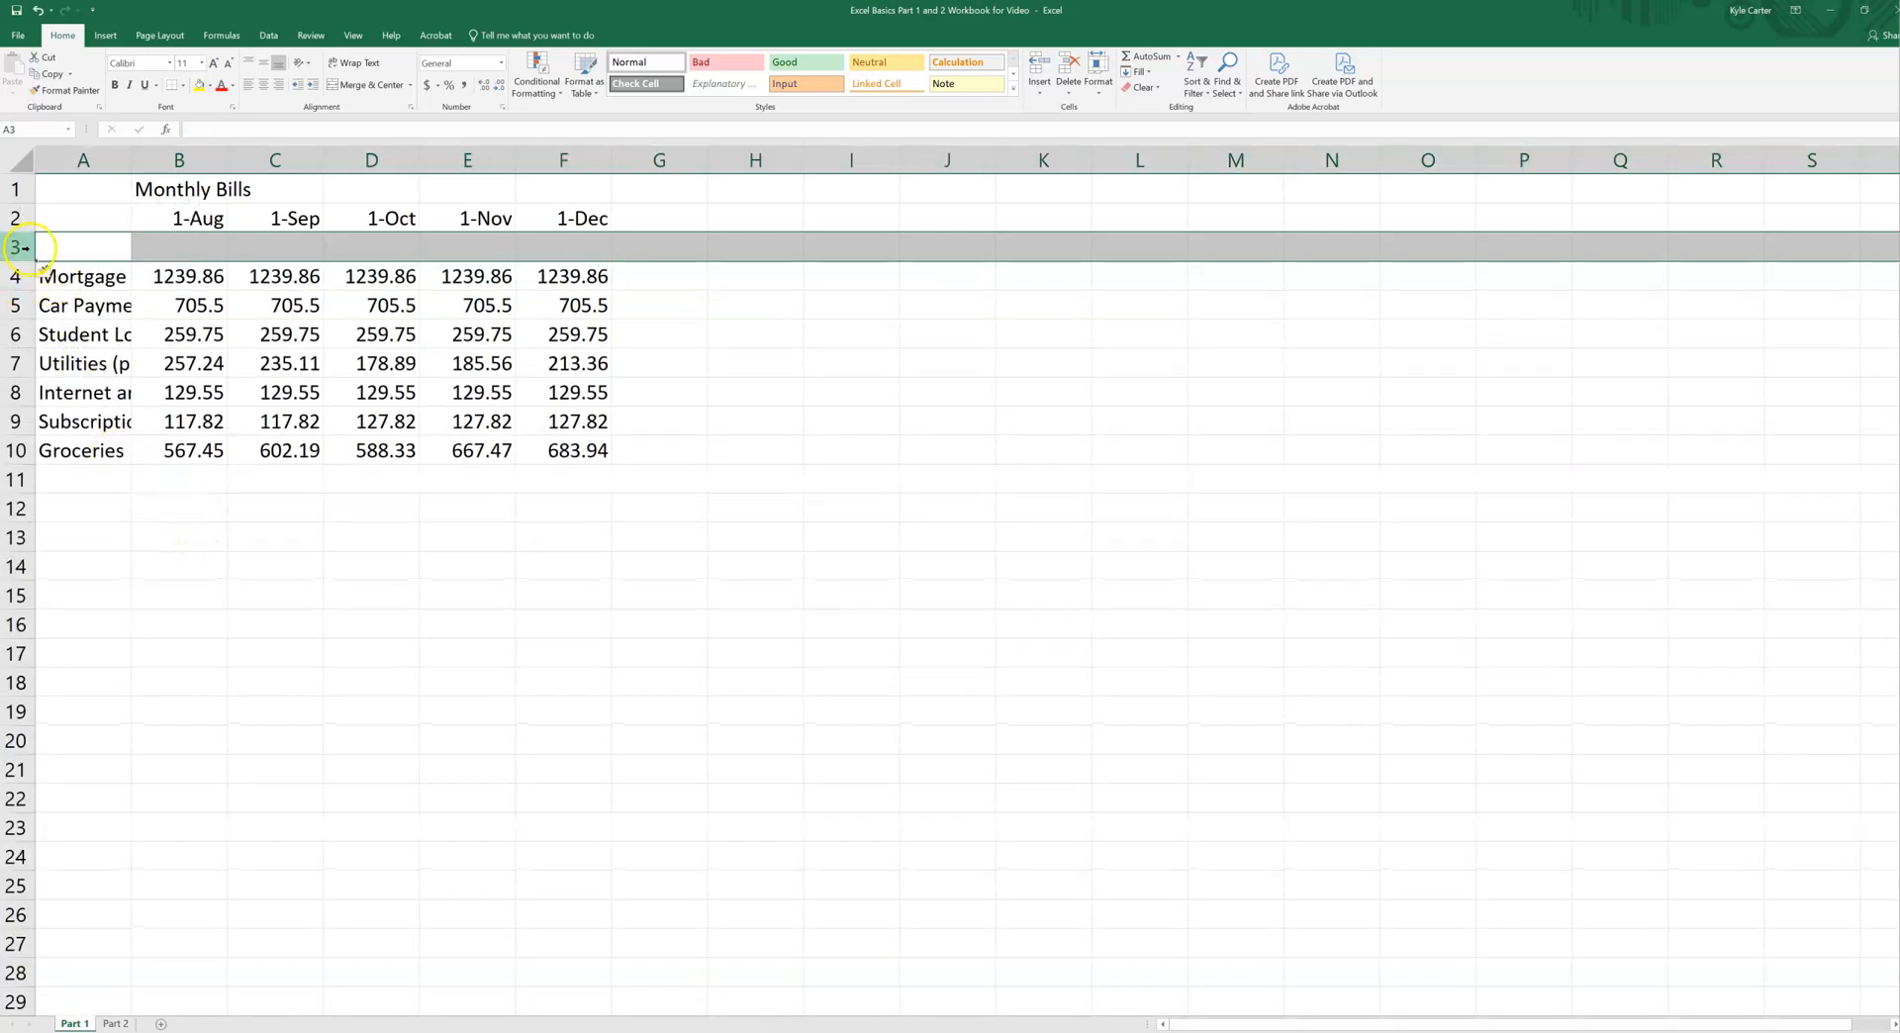
click(62, 280)
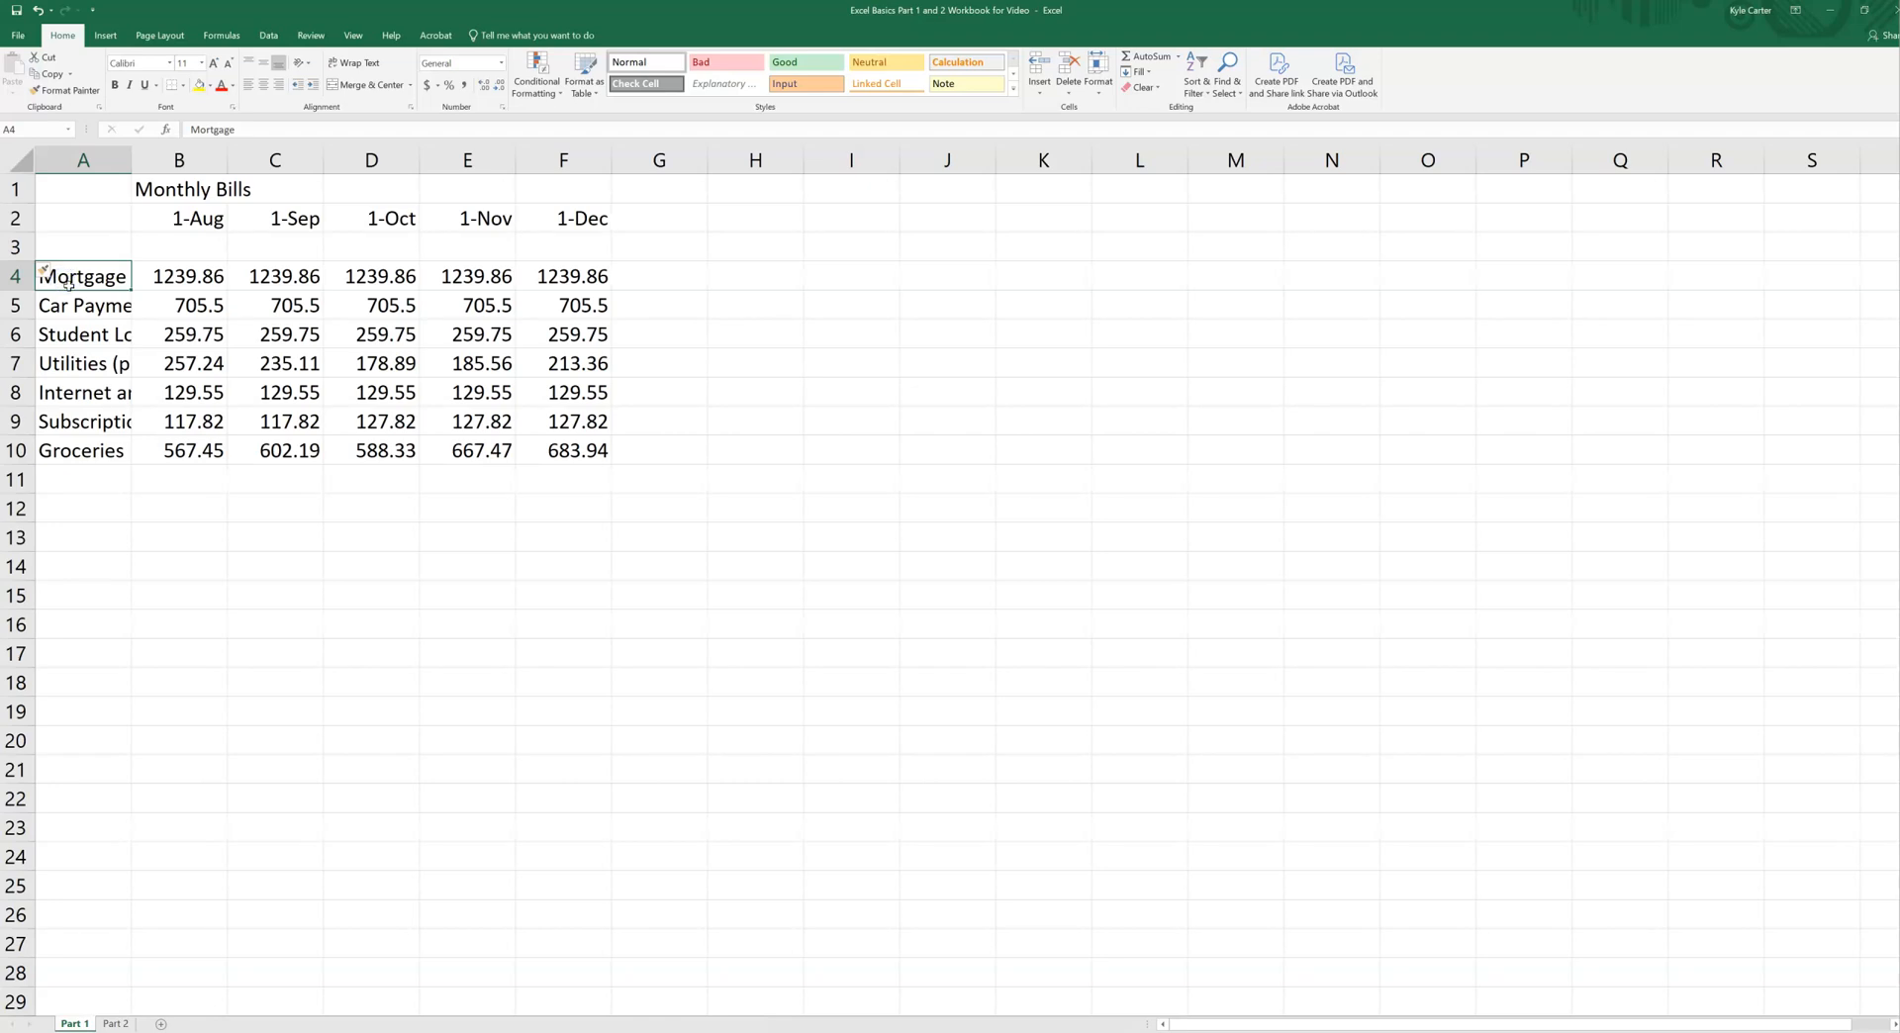
click(15, 277)
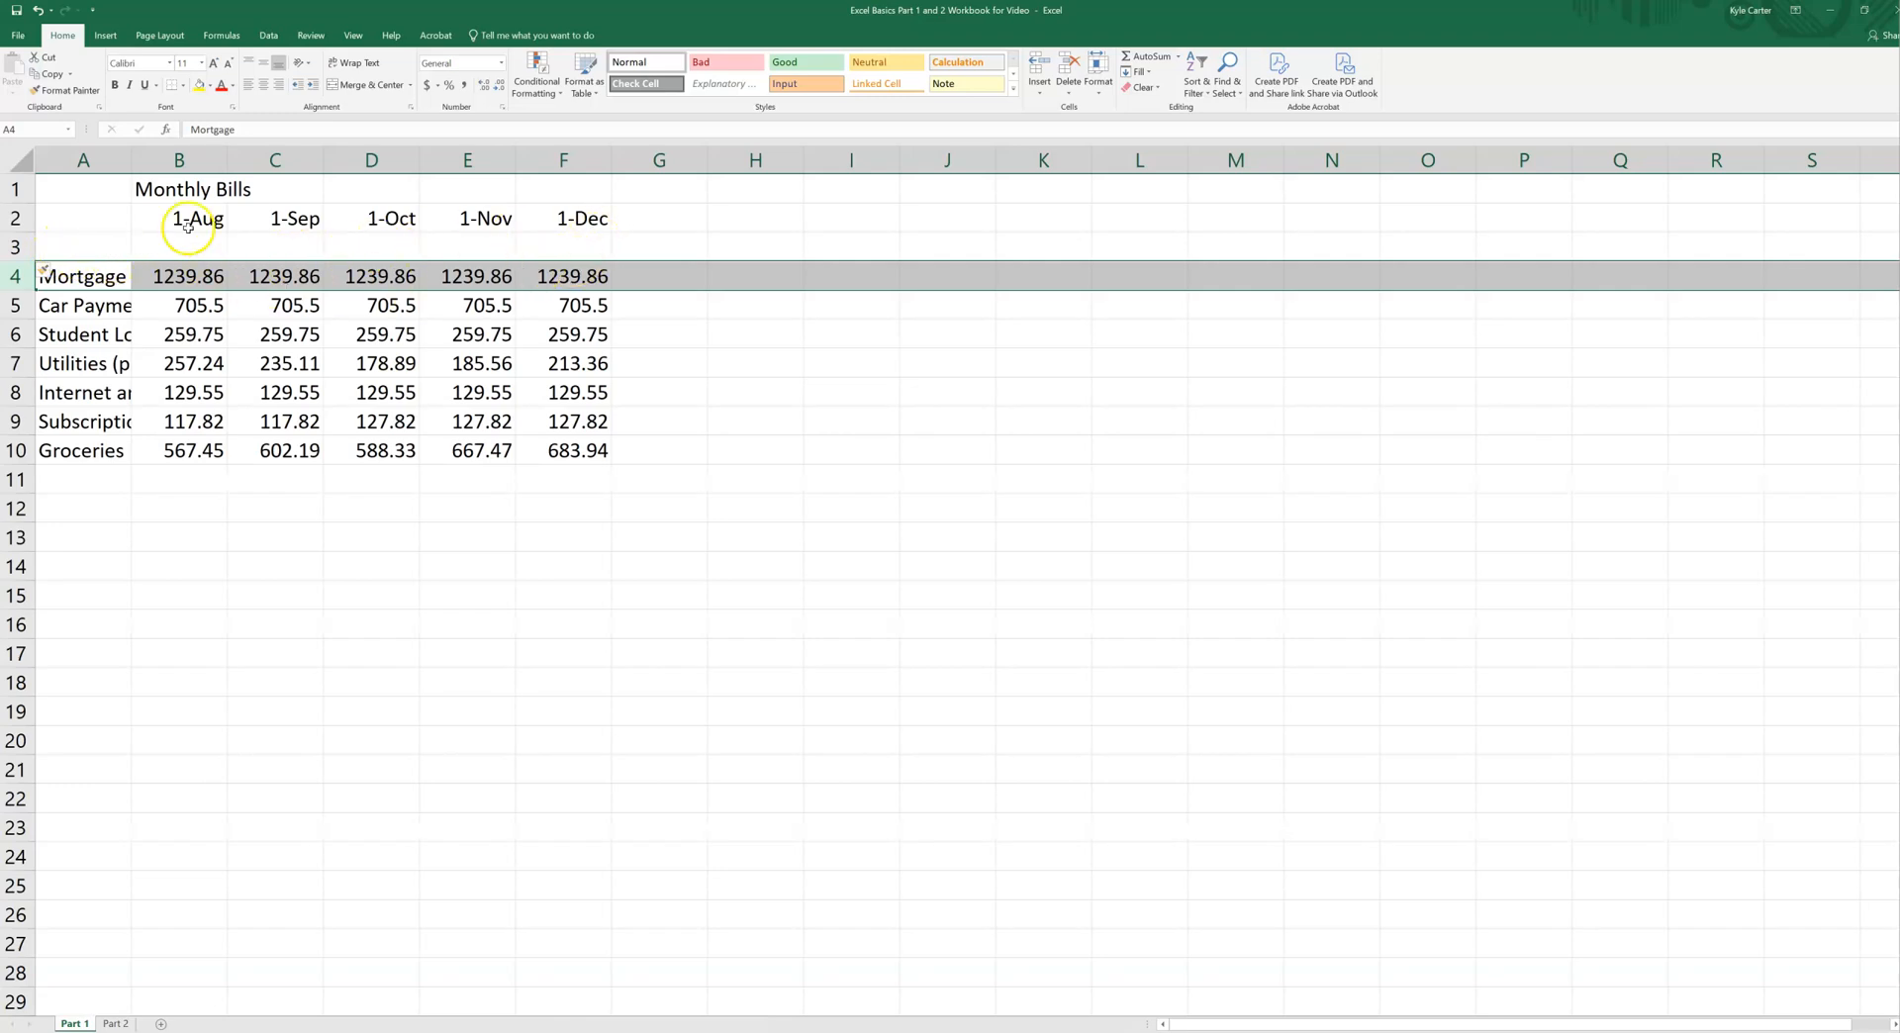
Step: Insert a blank column before the August column, and clear the selection by choosing empty cell C11
right_click(175, 160)
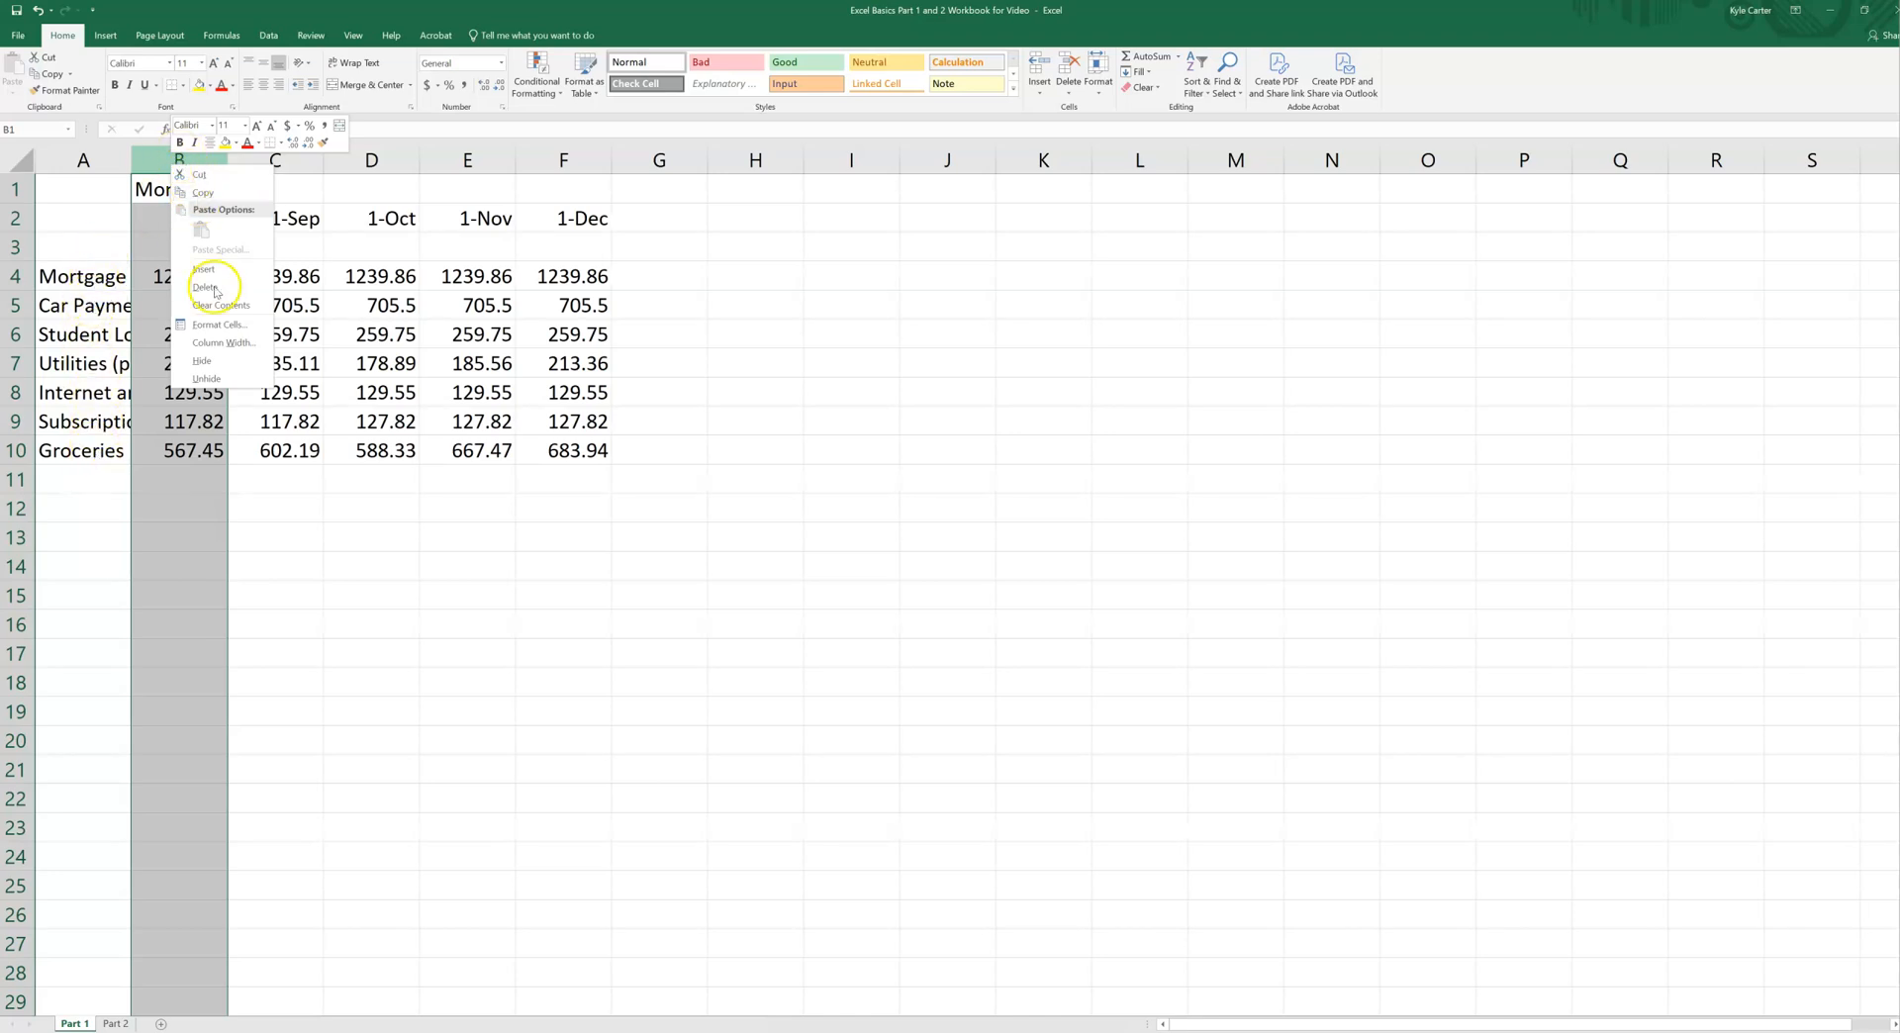
click(165, 155)
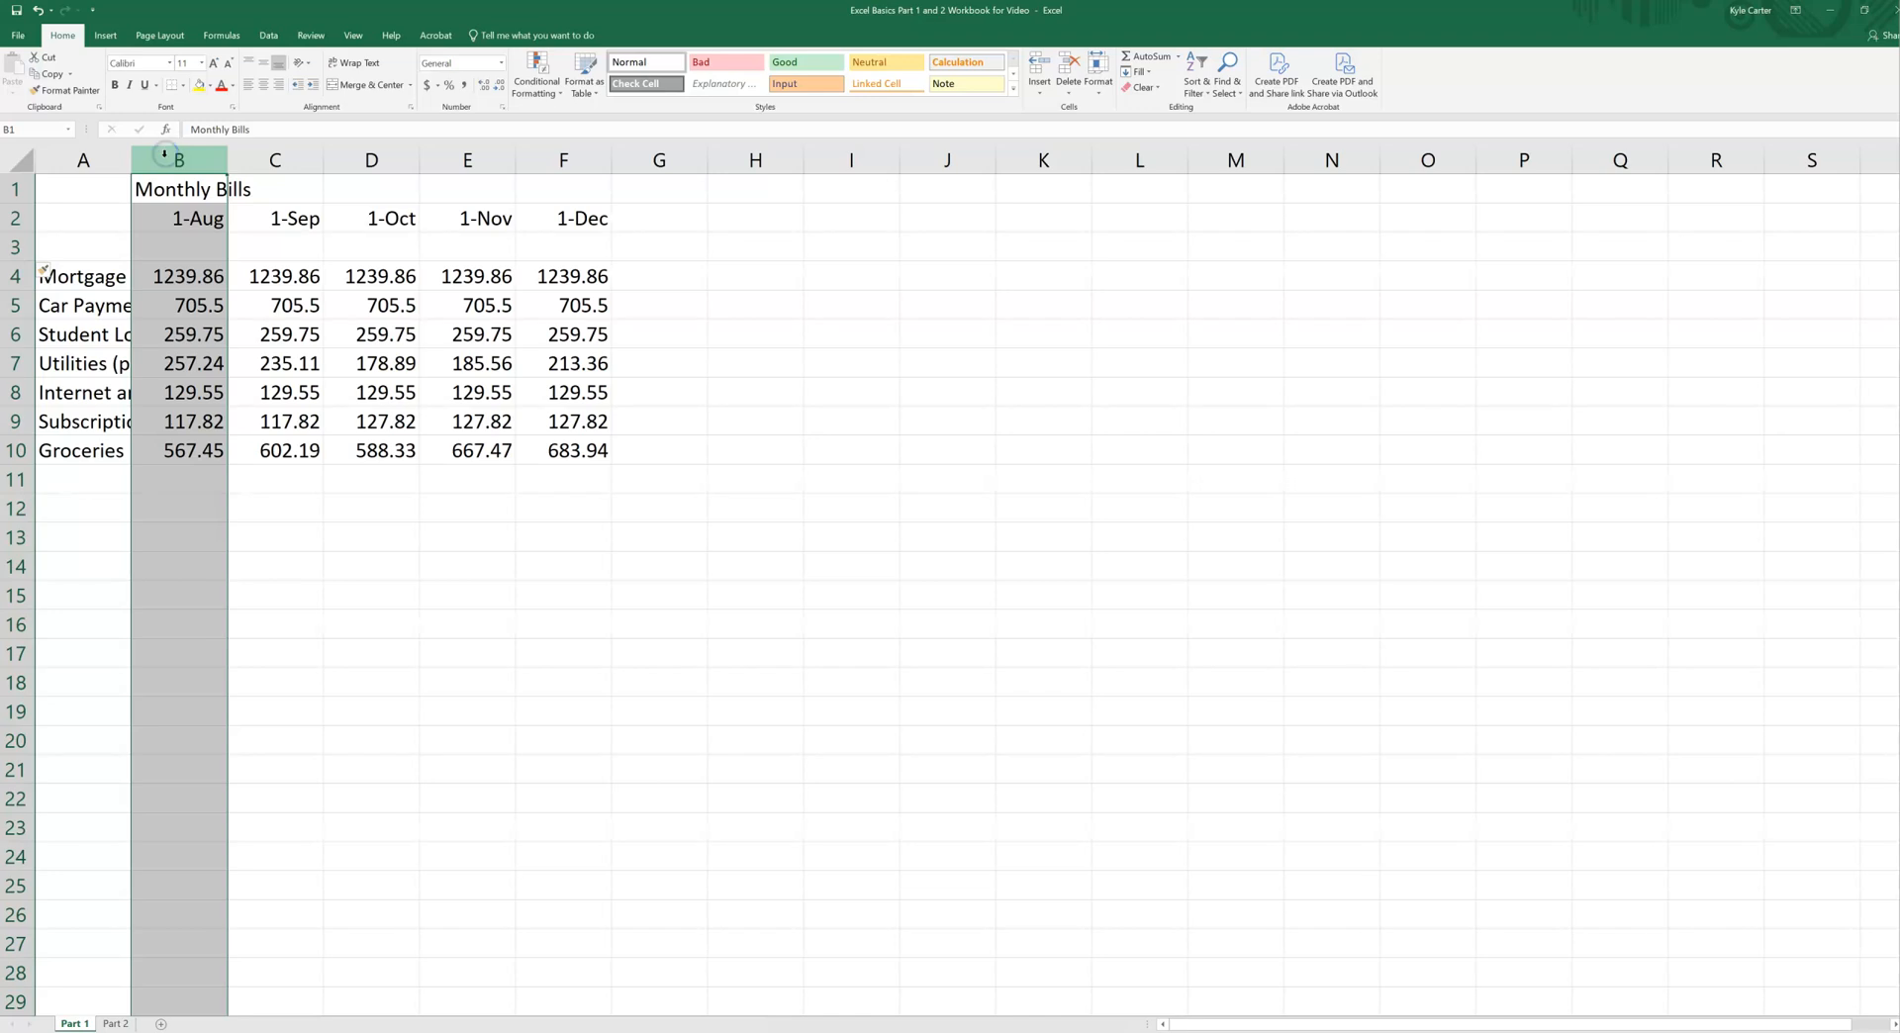
right_click(178, 165)
click(218, 260)
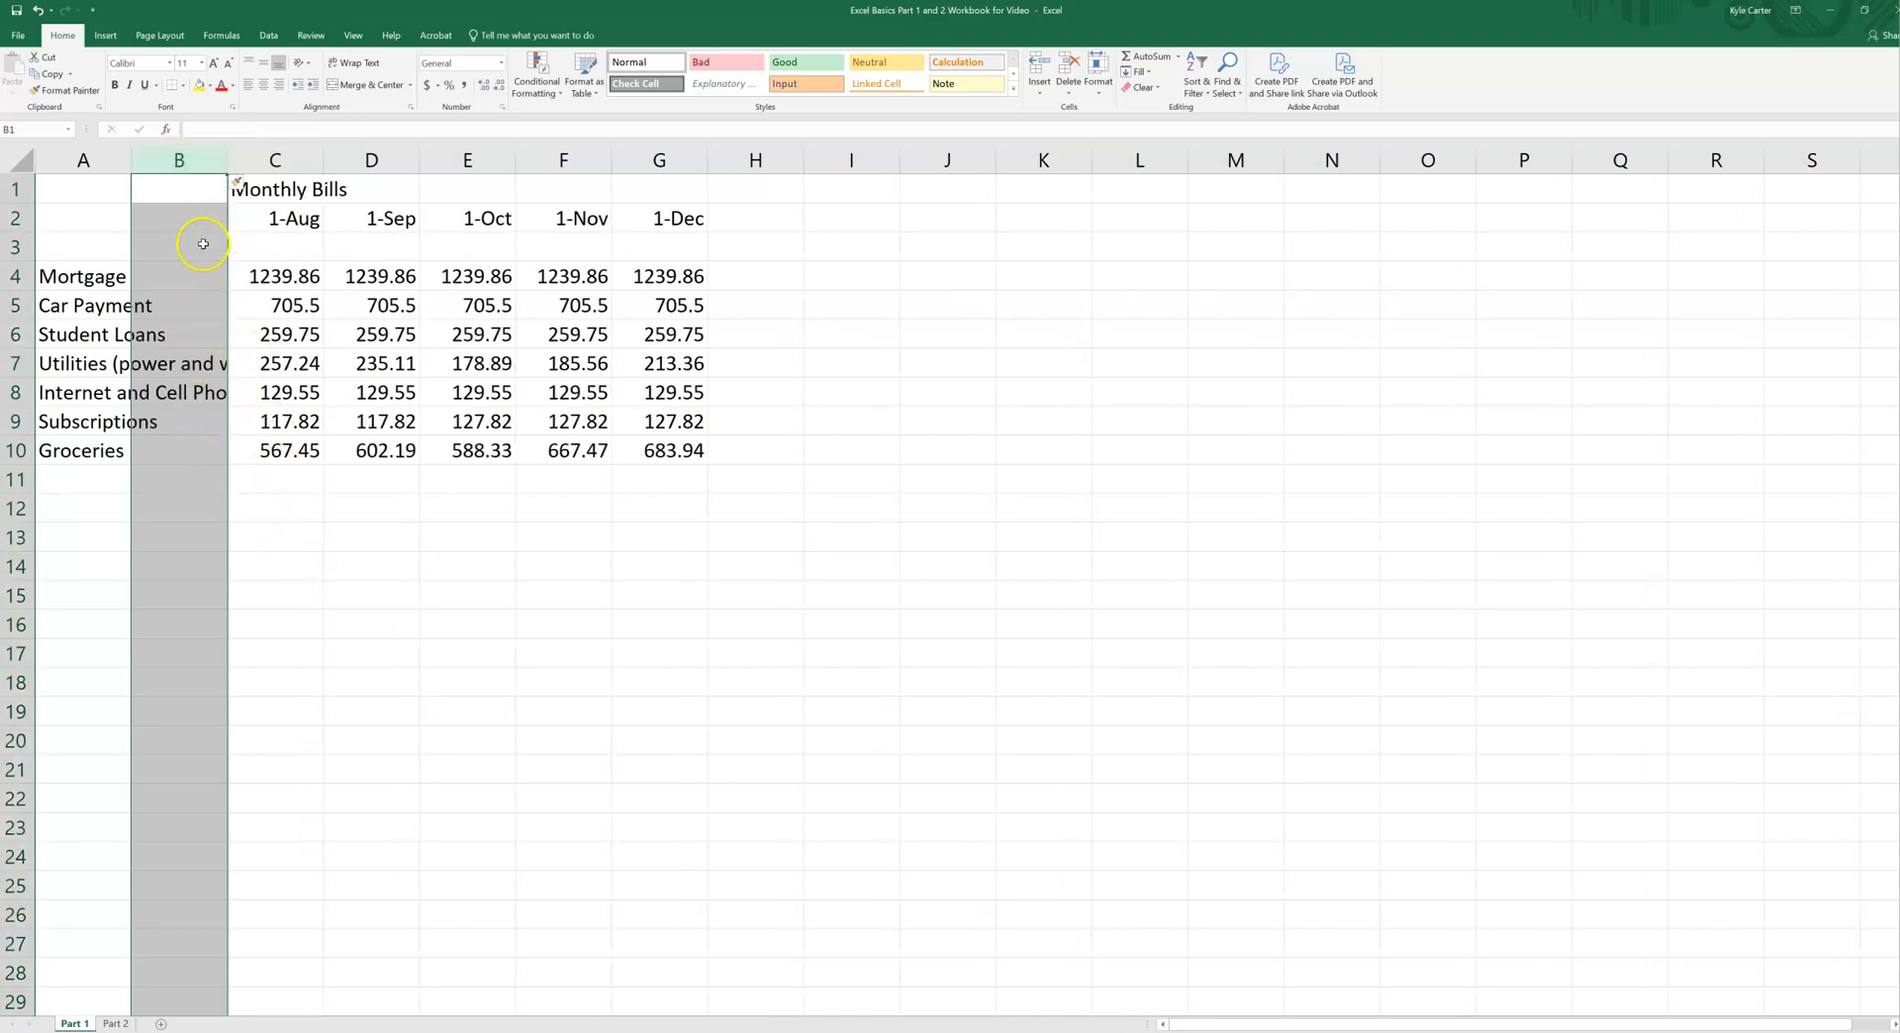
click(269, 488)
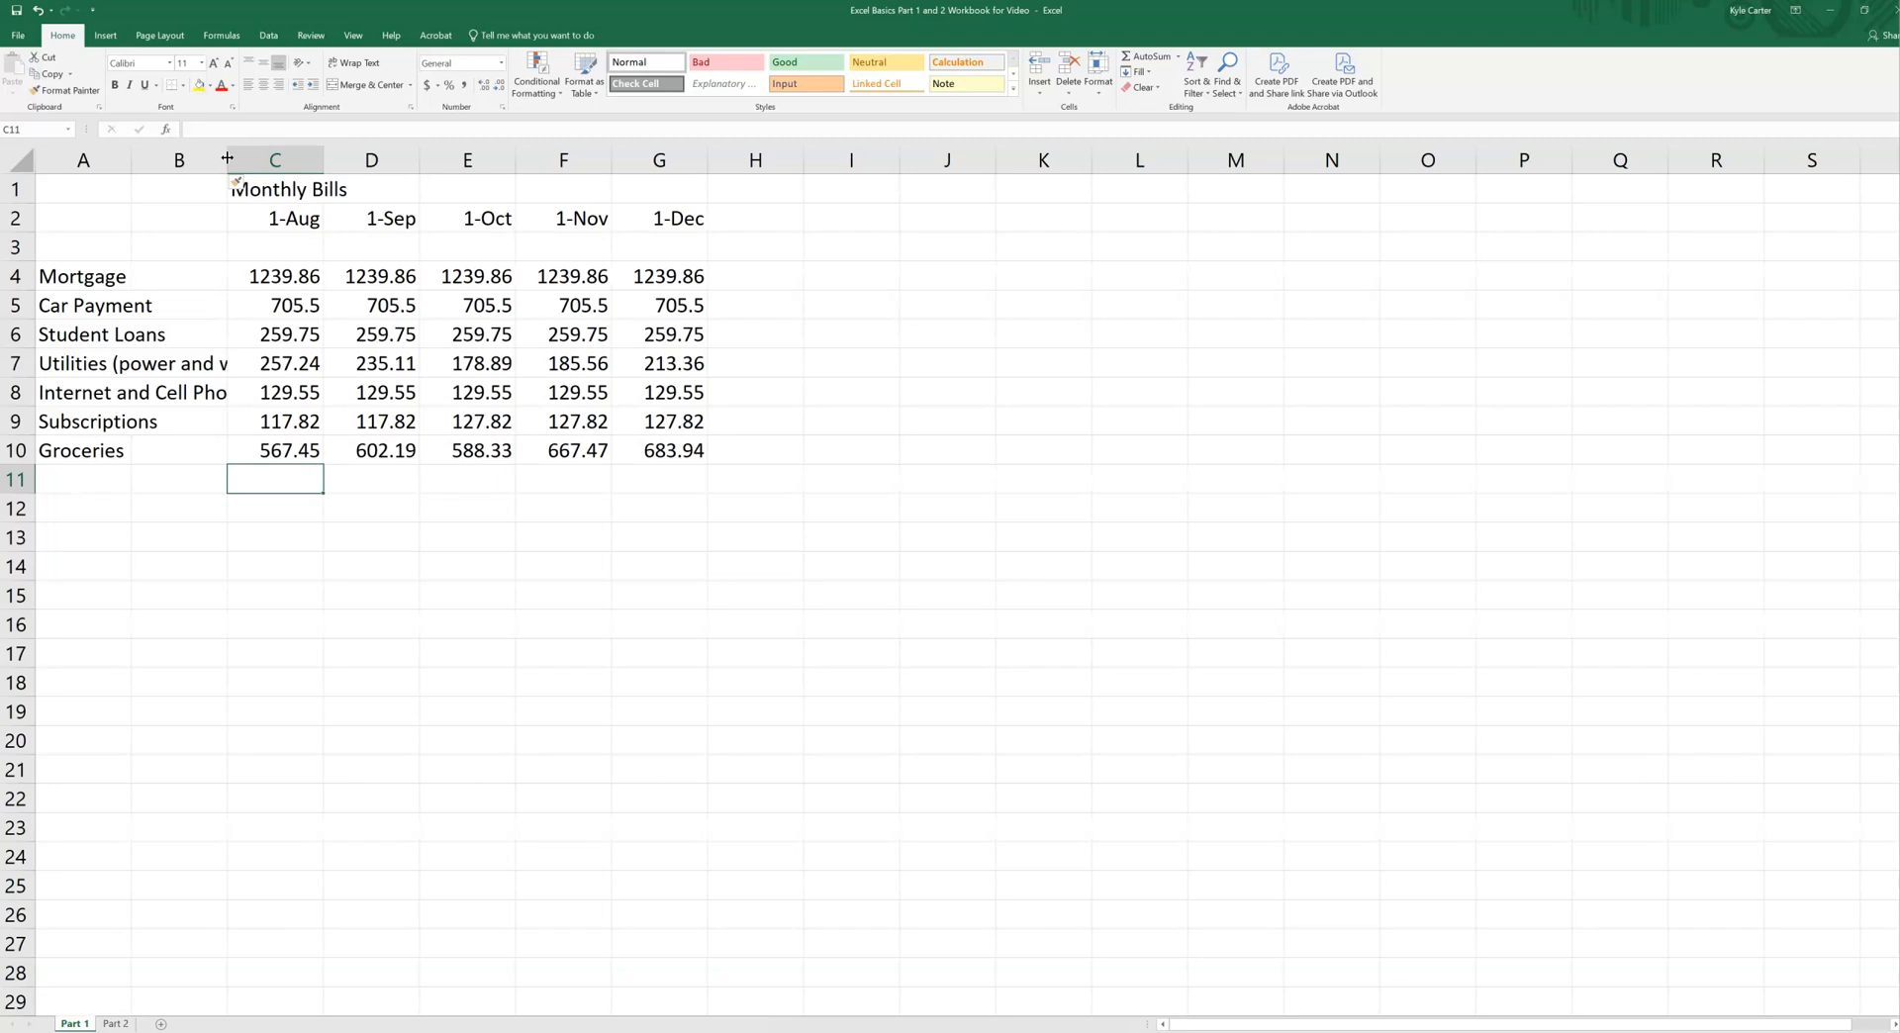
Step: Widen the blank column B until the full Utilities (power and water) label fits across columns A and B
drag(226, 159, 227, 159)
click(174, 366)
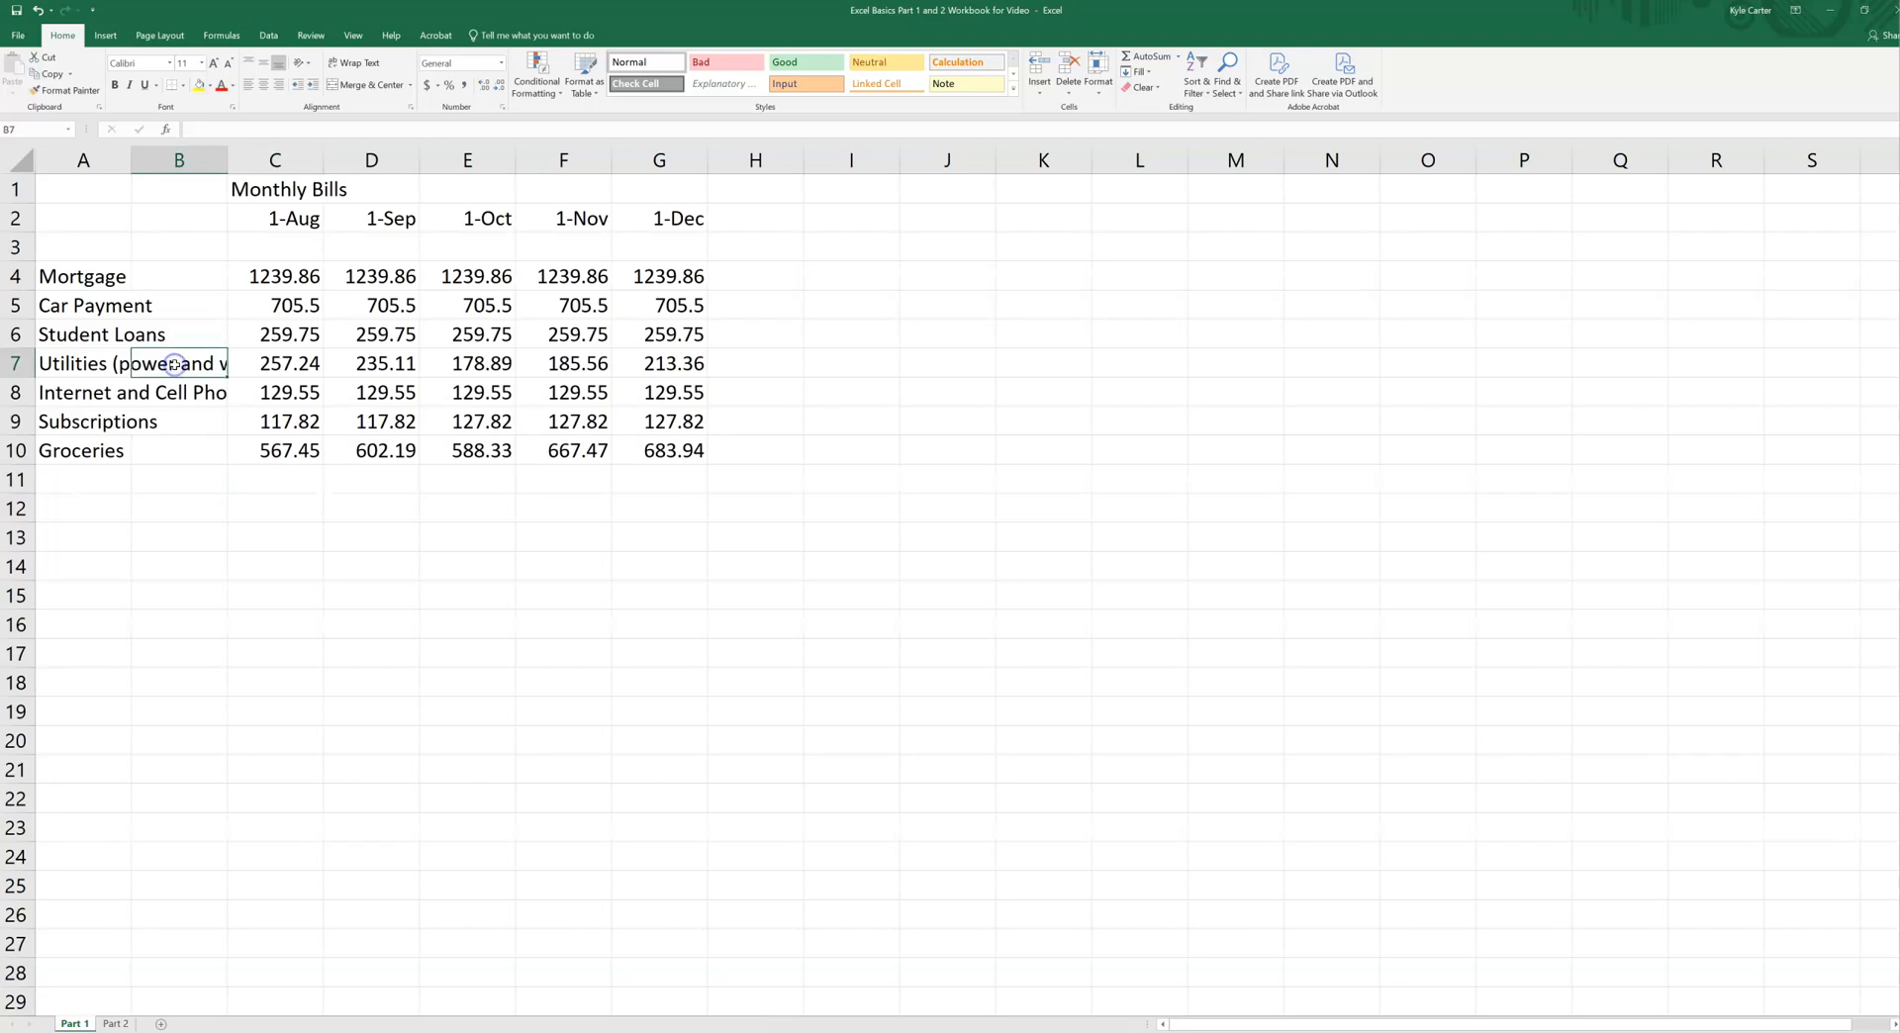
click(77, 365)
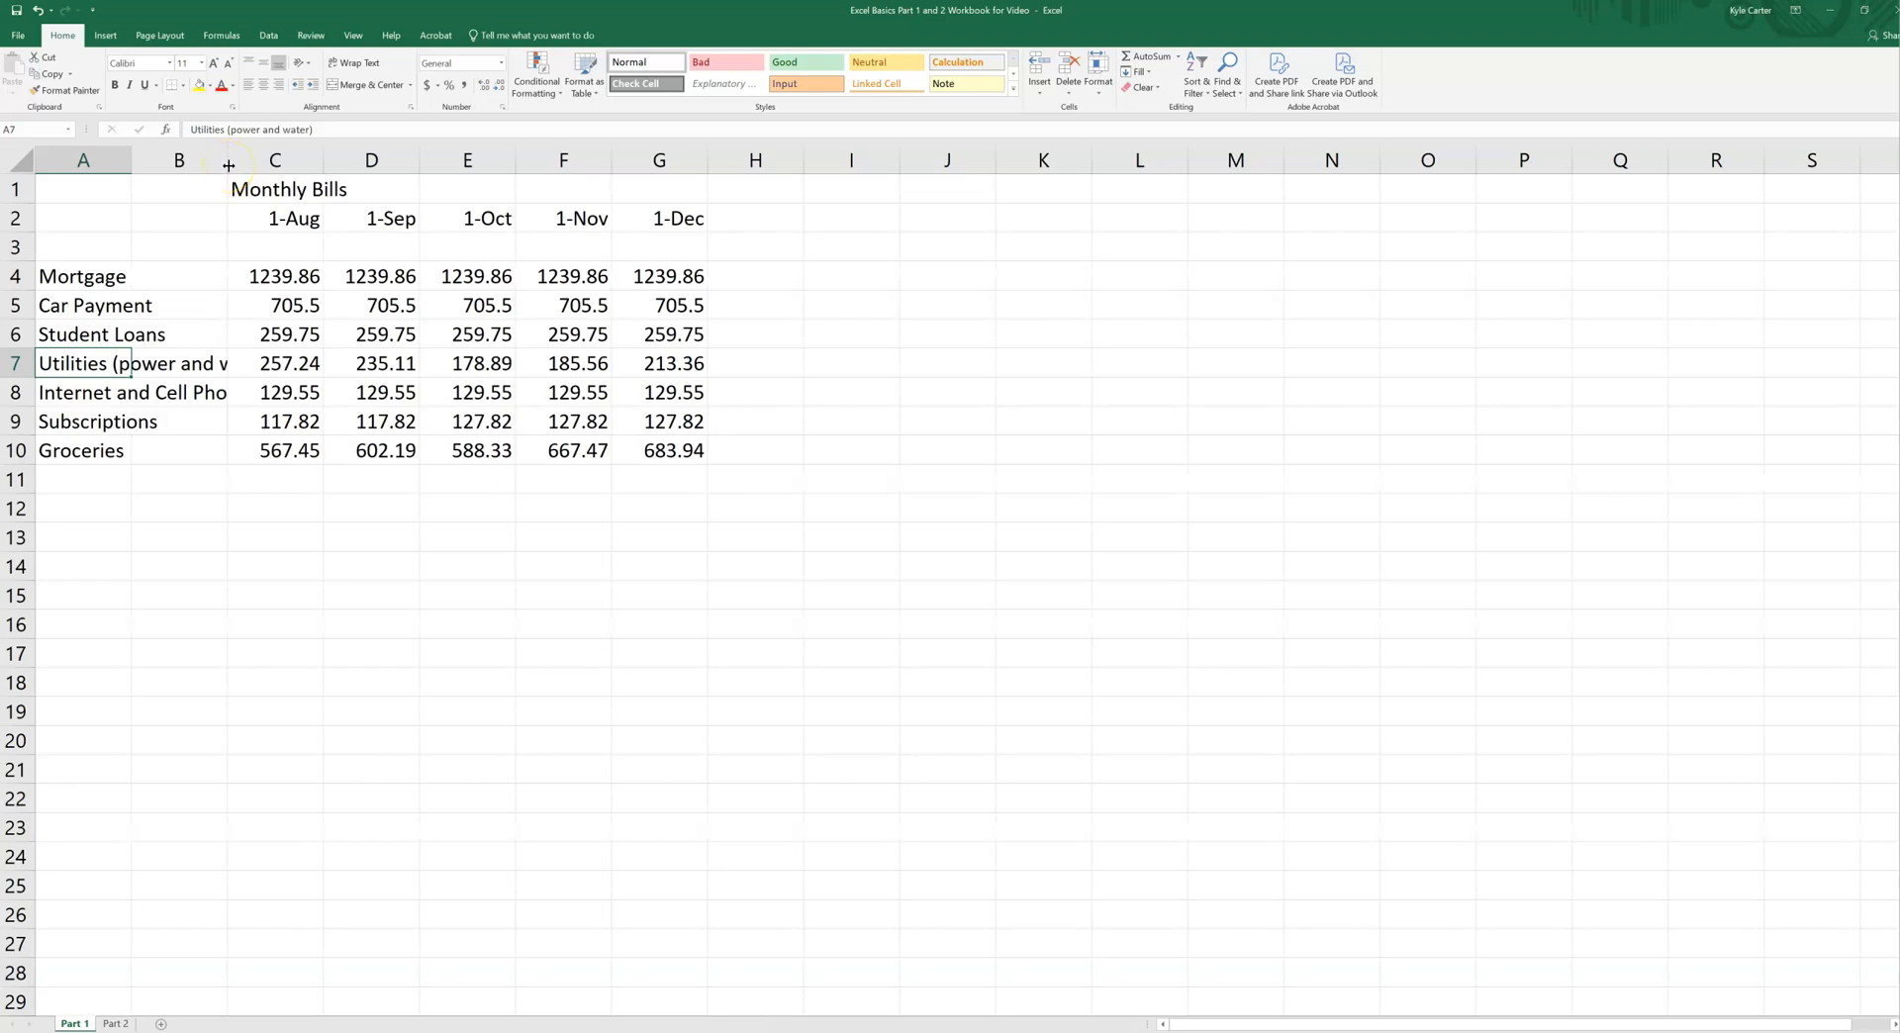
drag(228, 165, 293, 162)
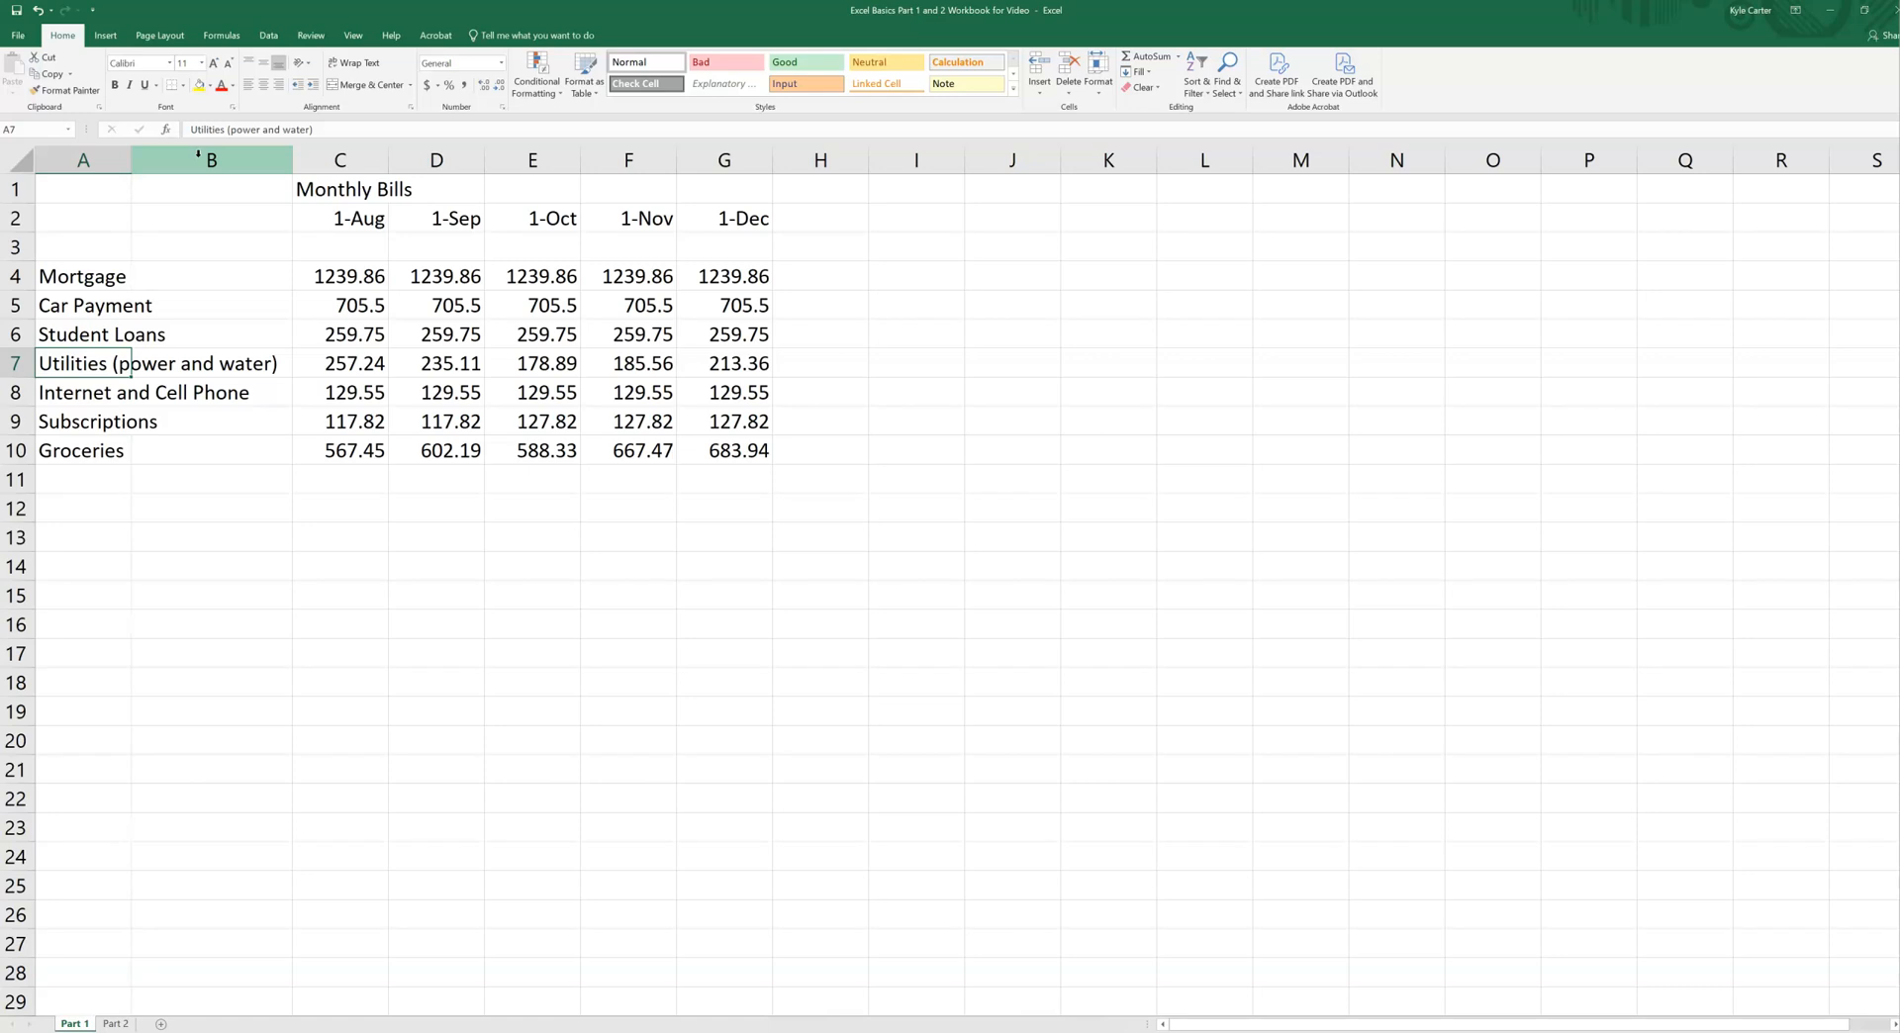
Step: Delete the blank column B, and clear the selection by choosing empty cell C11
click(198, 156)
right_click(198, 155)
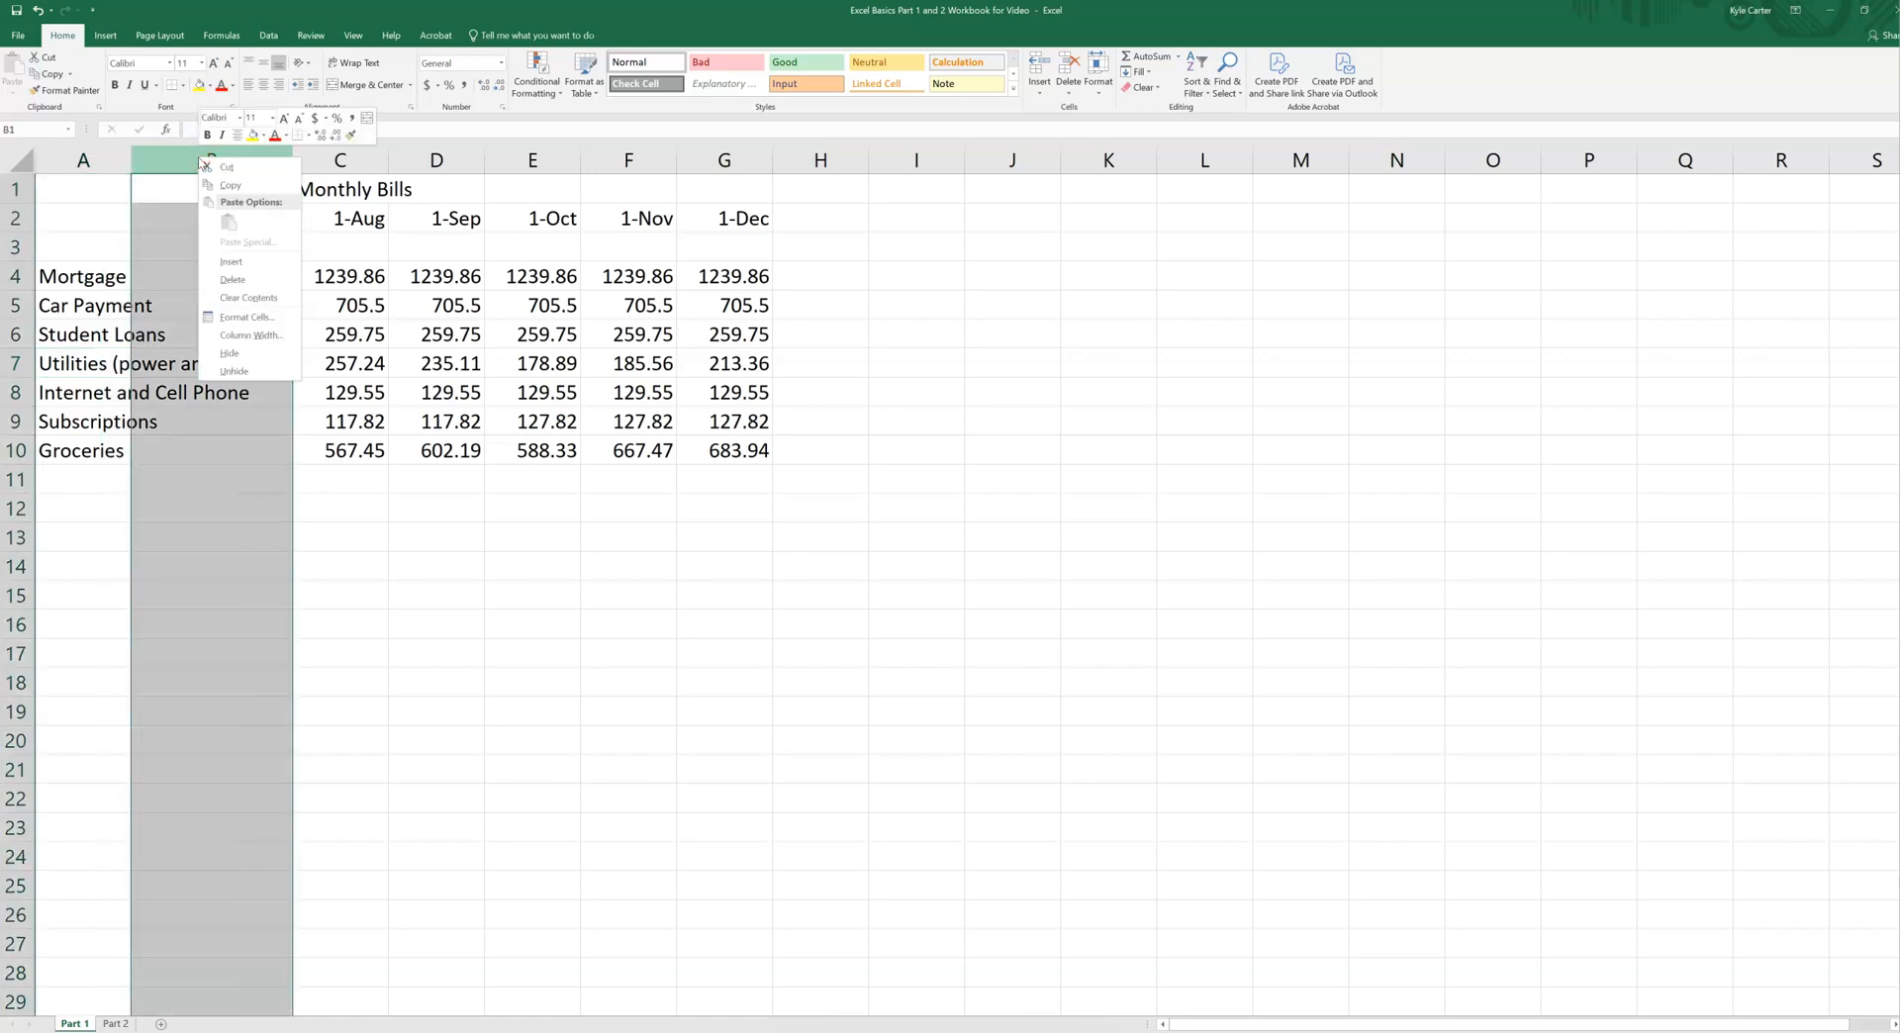
click(230, 278)
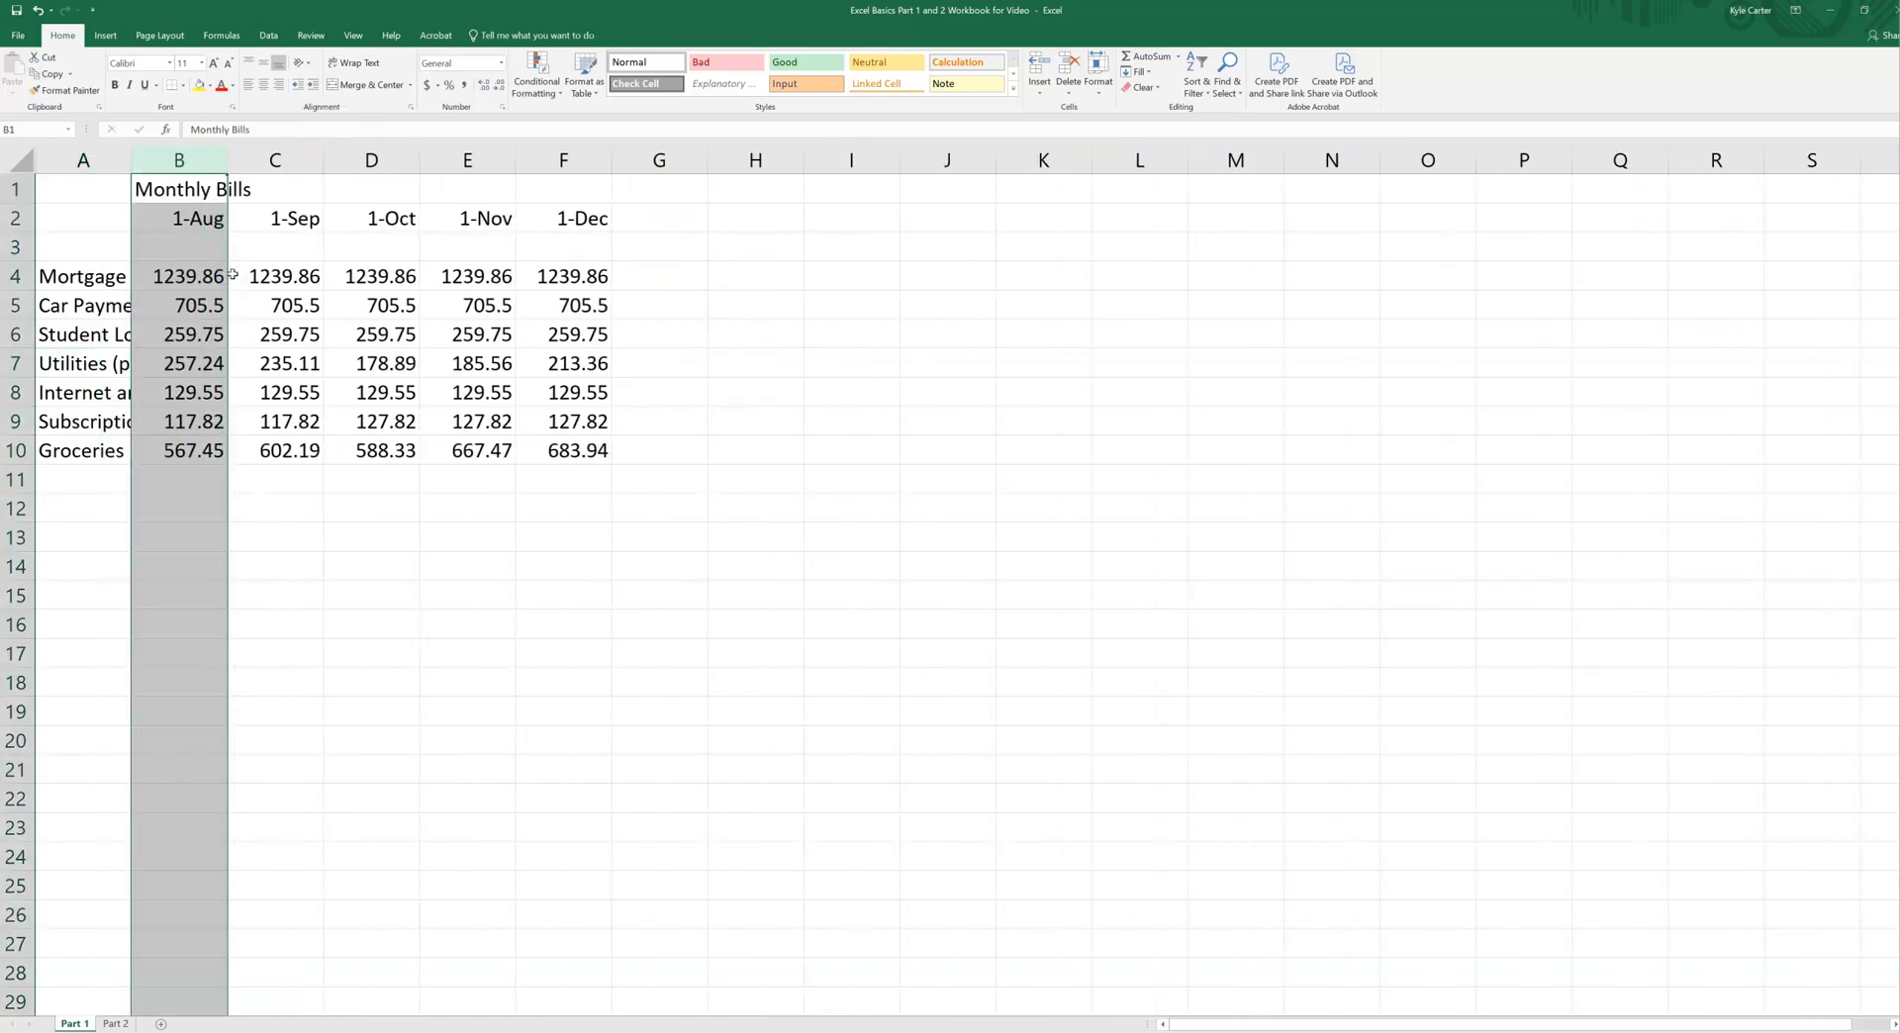
click(278, 481)
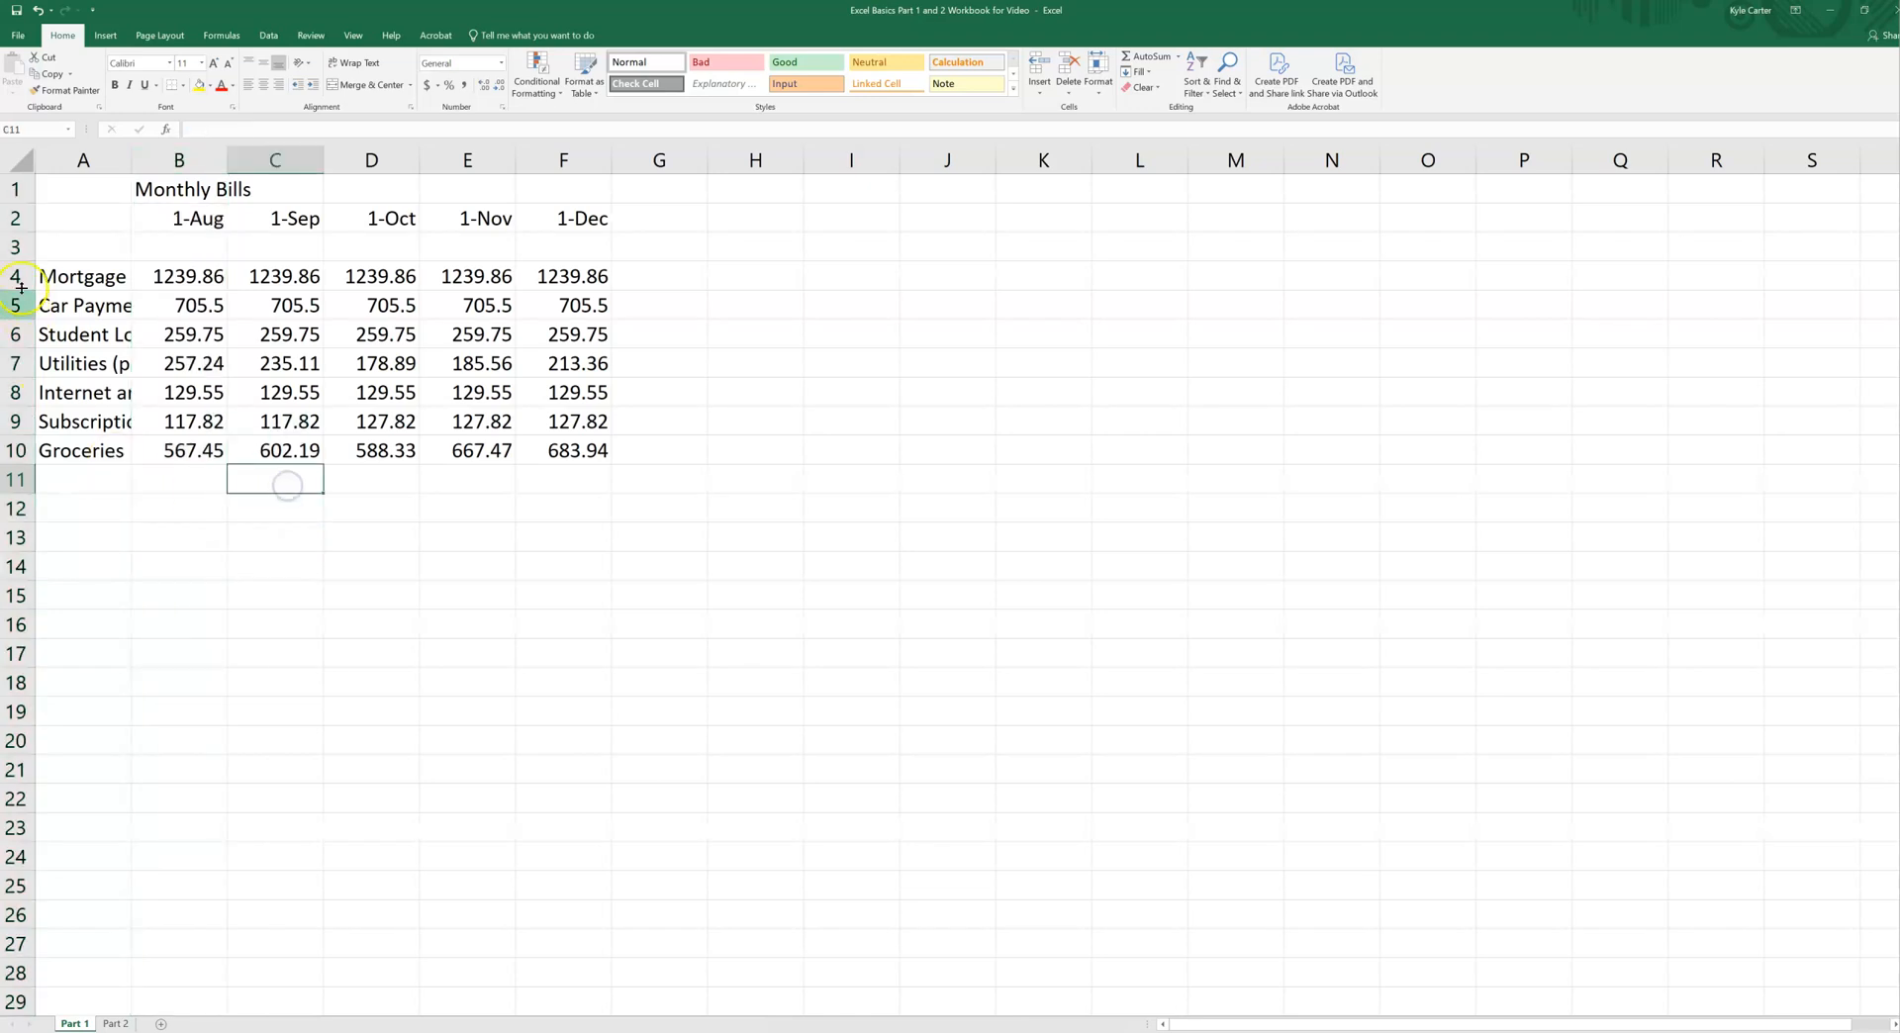
Step: Delete the blank row 3 above Mortgage, and clear the selection by choosing empty cell B11
click(16, 247)
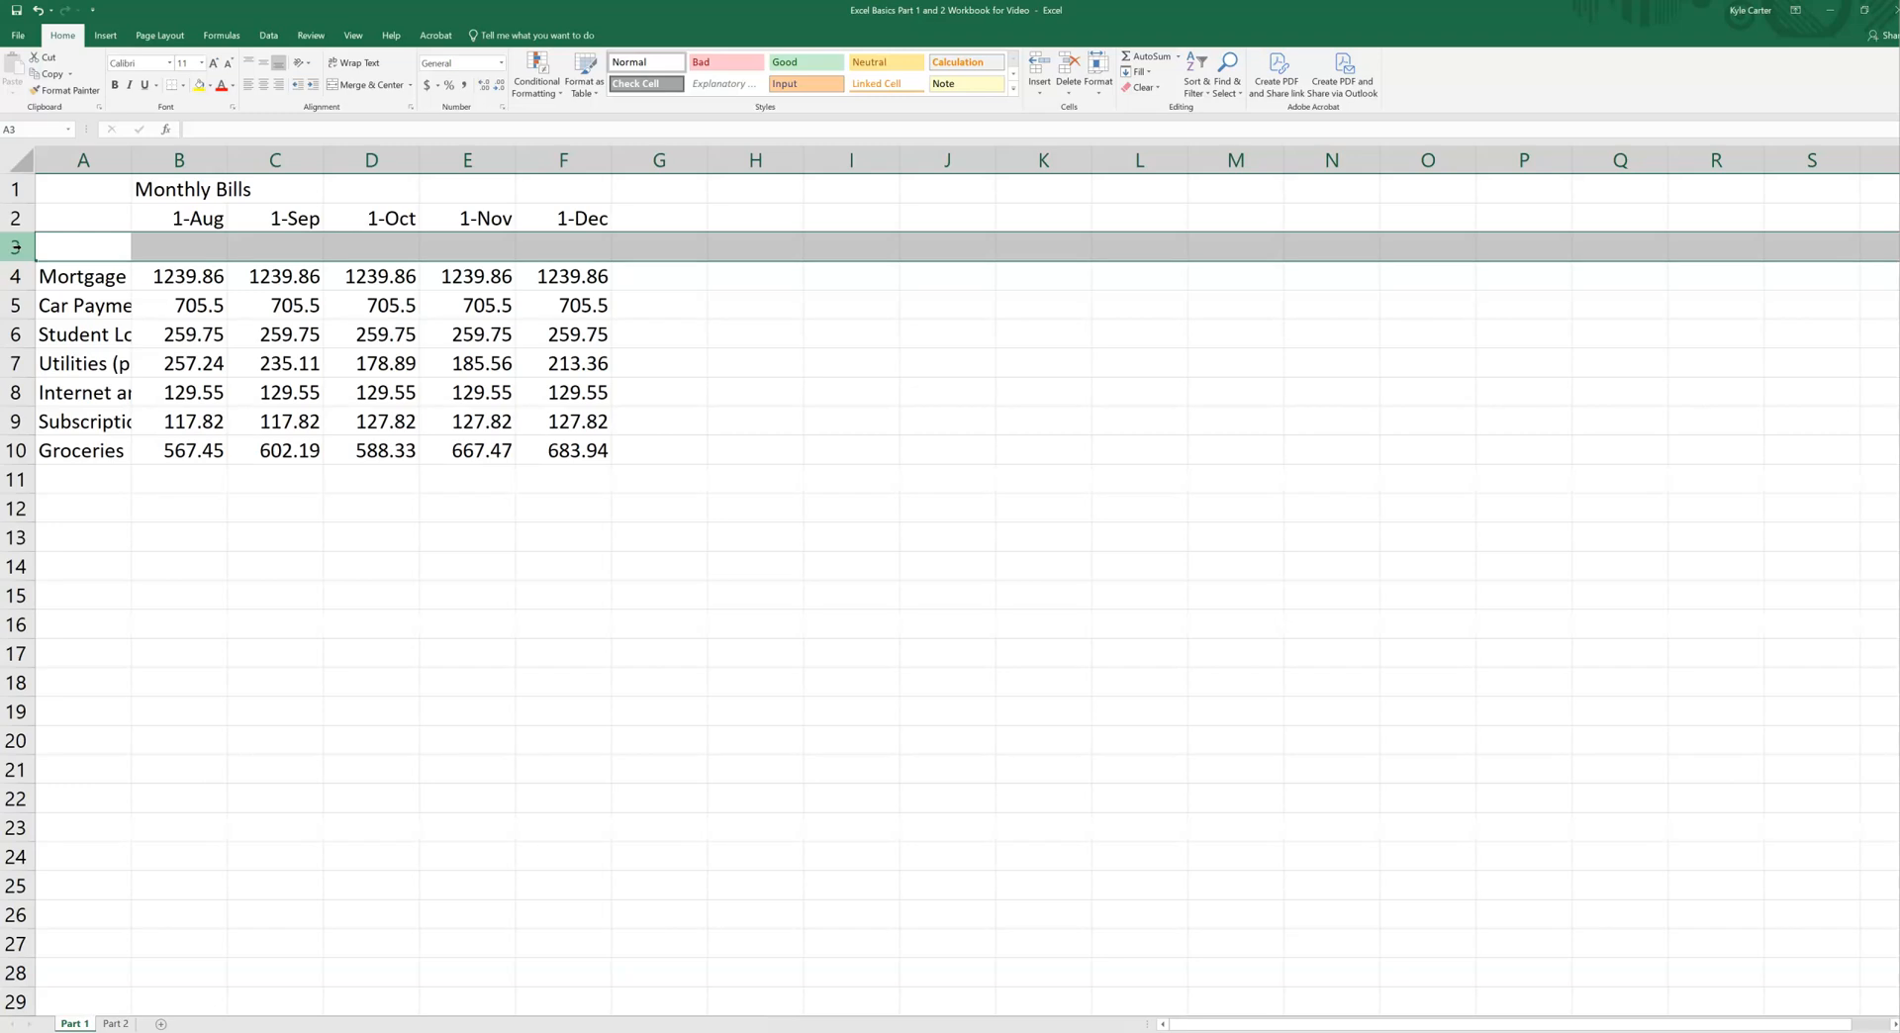
right_click(16, 246)
click(54, 373)
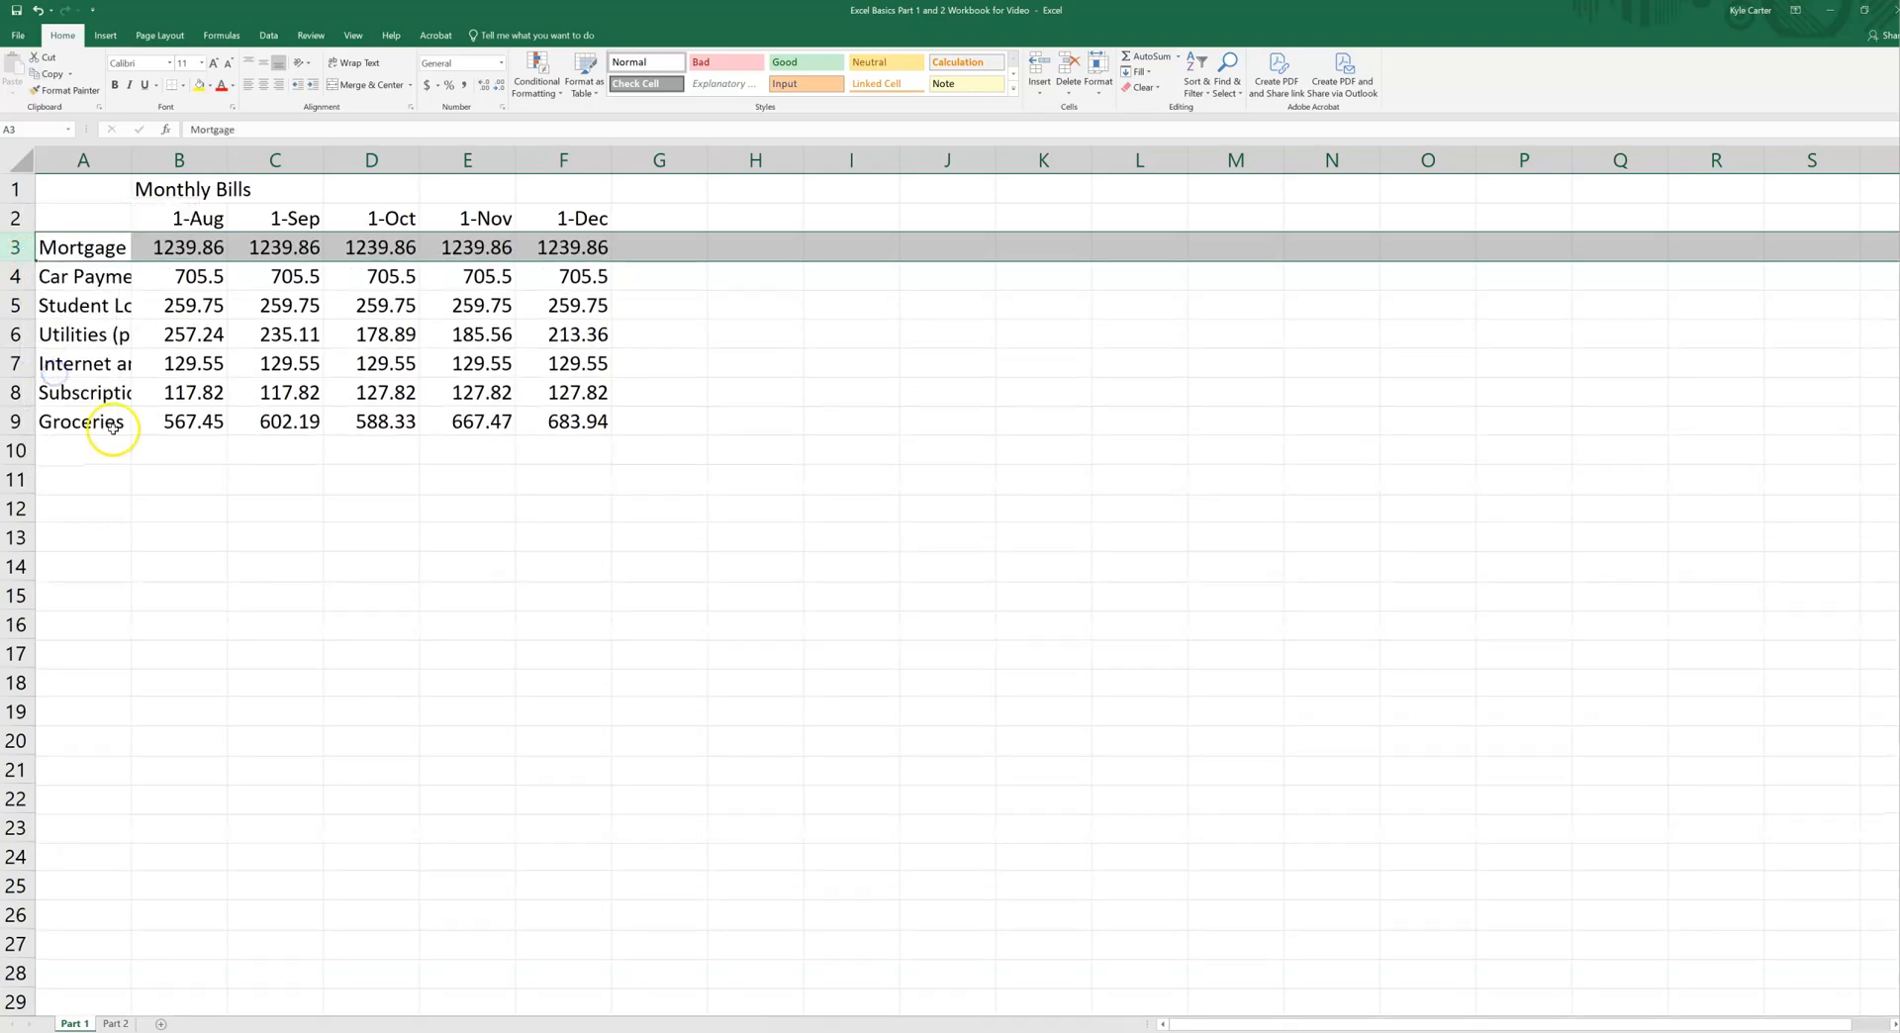
click(212, 485)
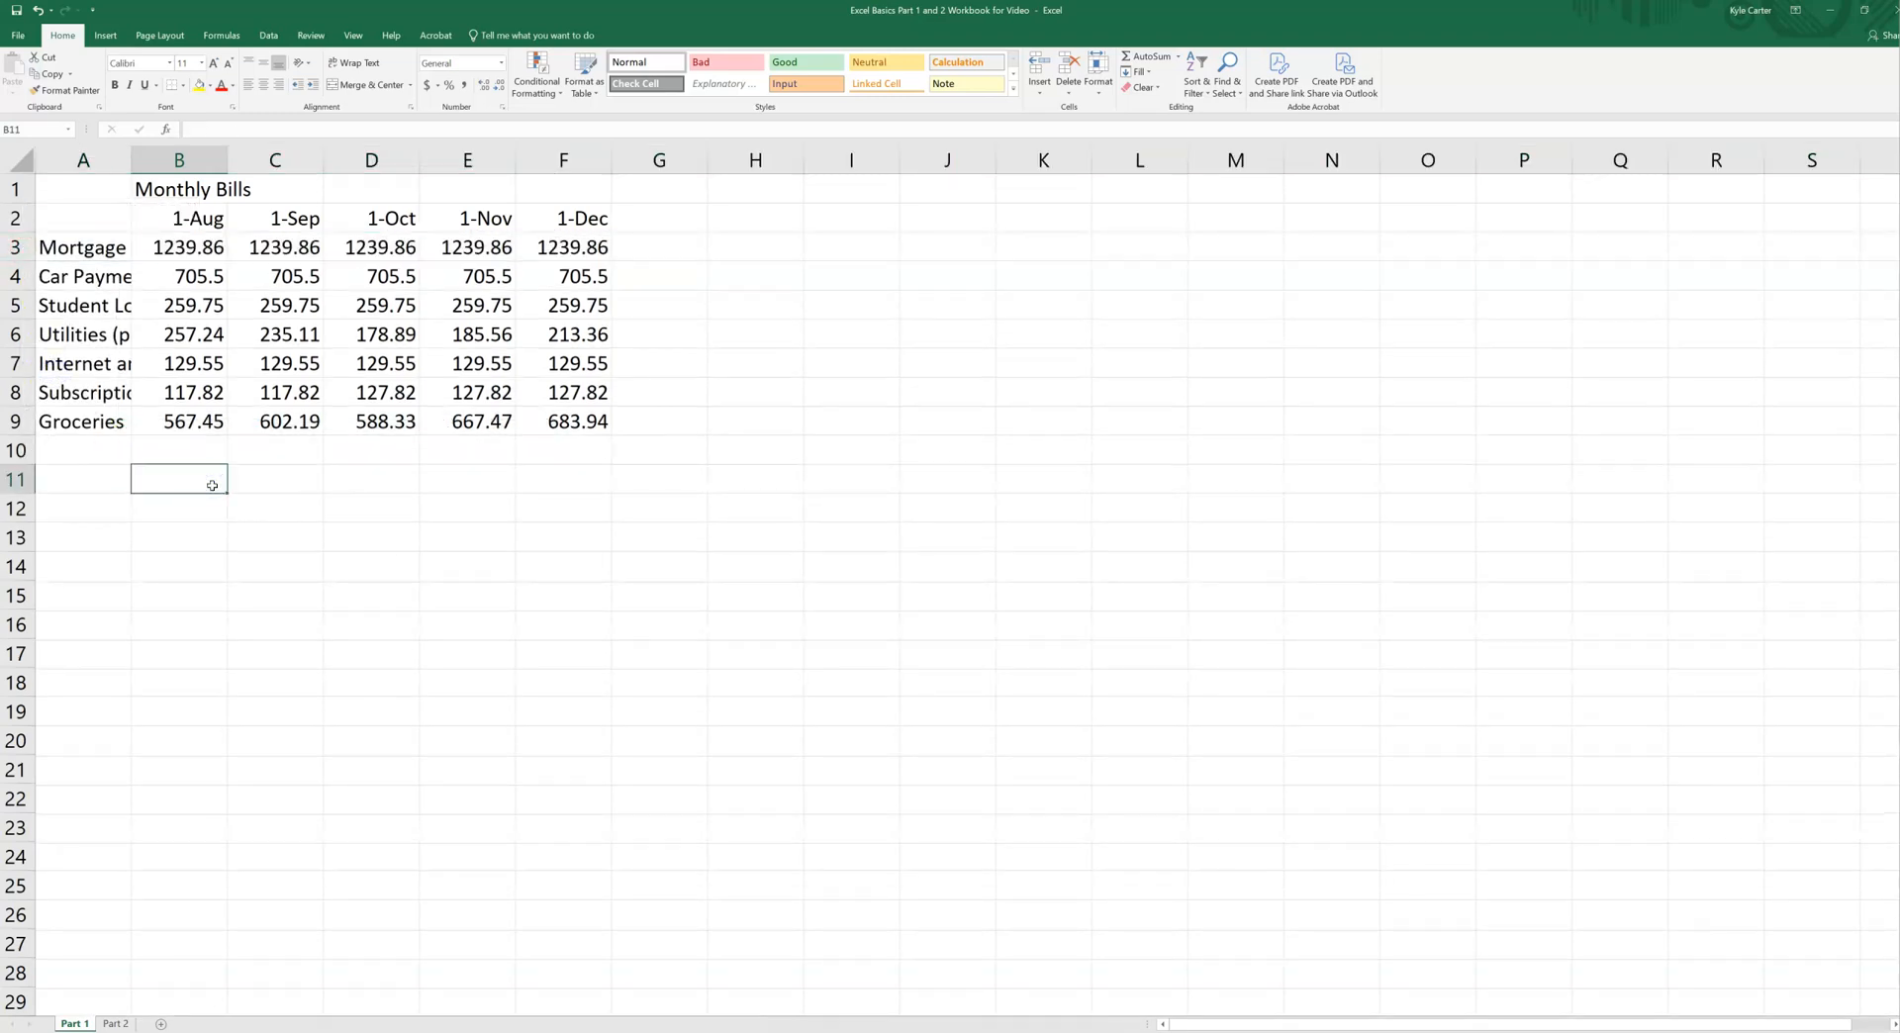
Step: Switch back and forth between the Part 1 and Part 2 worksheets, ending on Part 2
click(51, 1032)
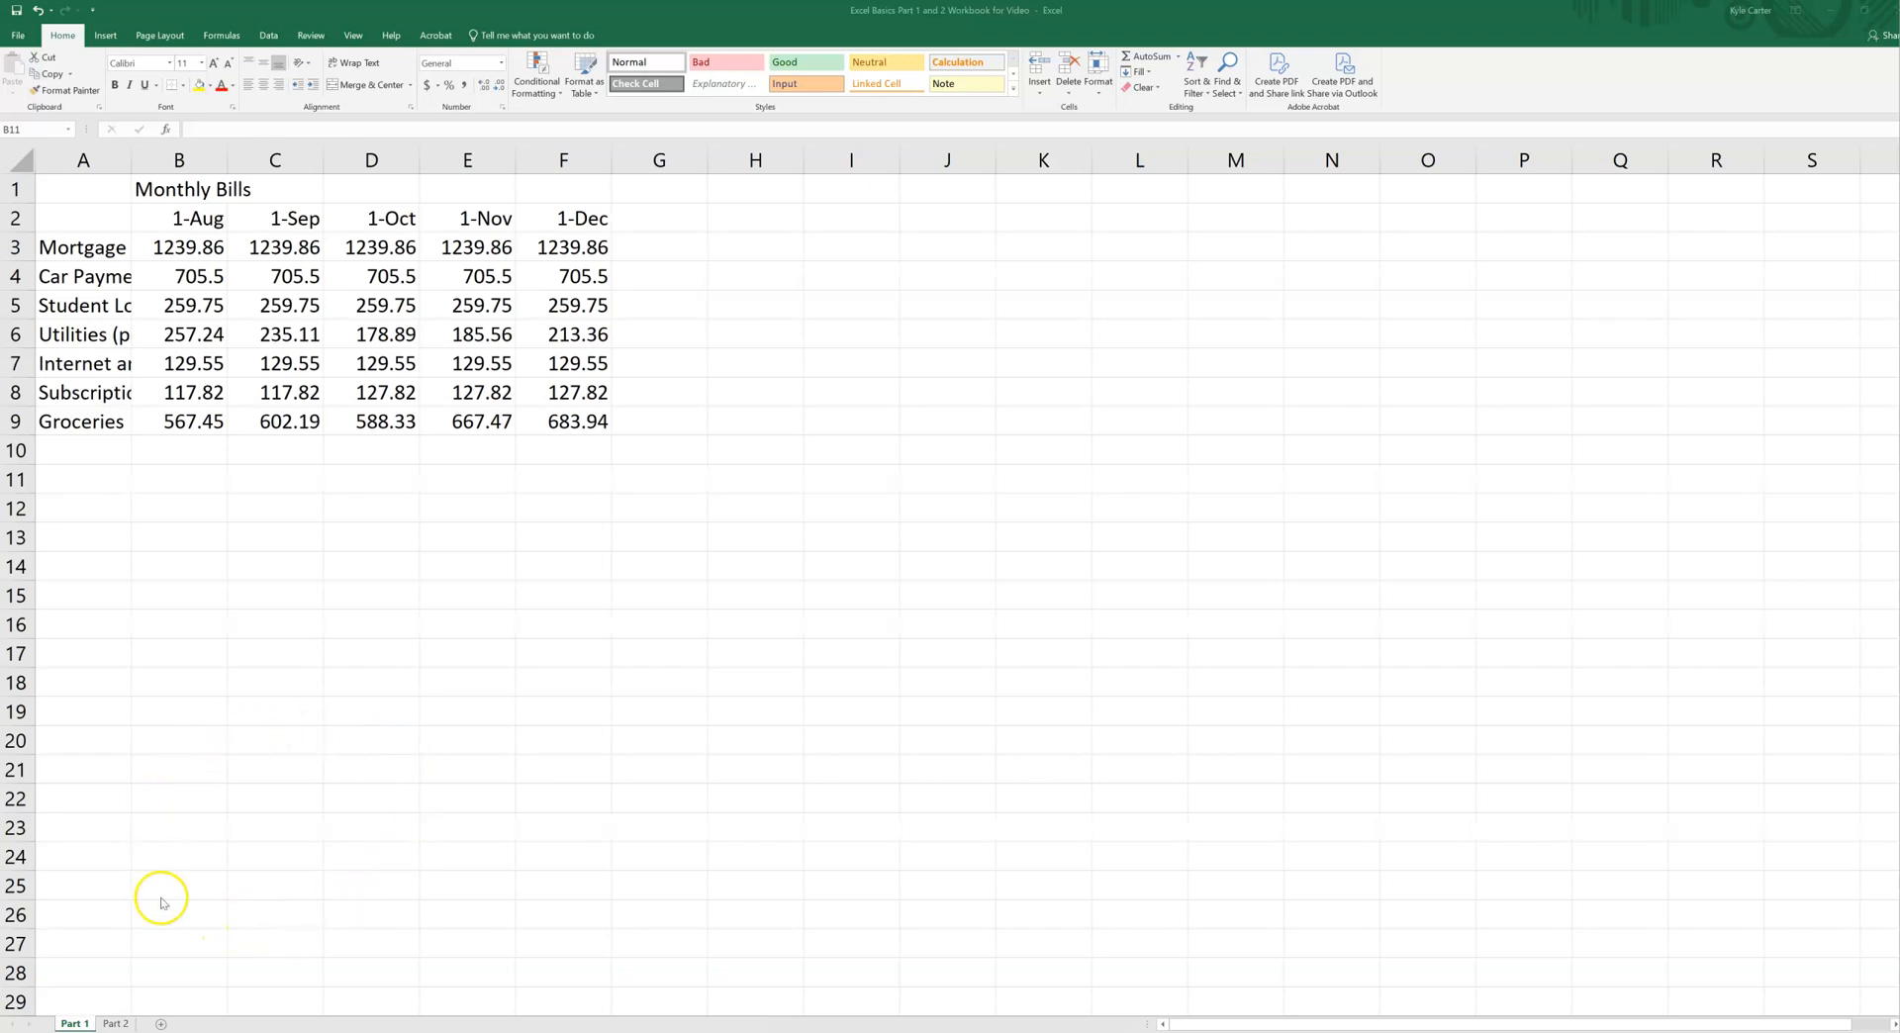
click(117, 1026)
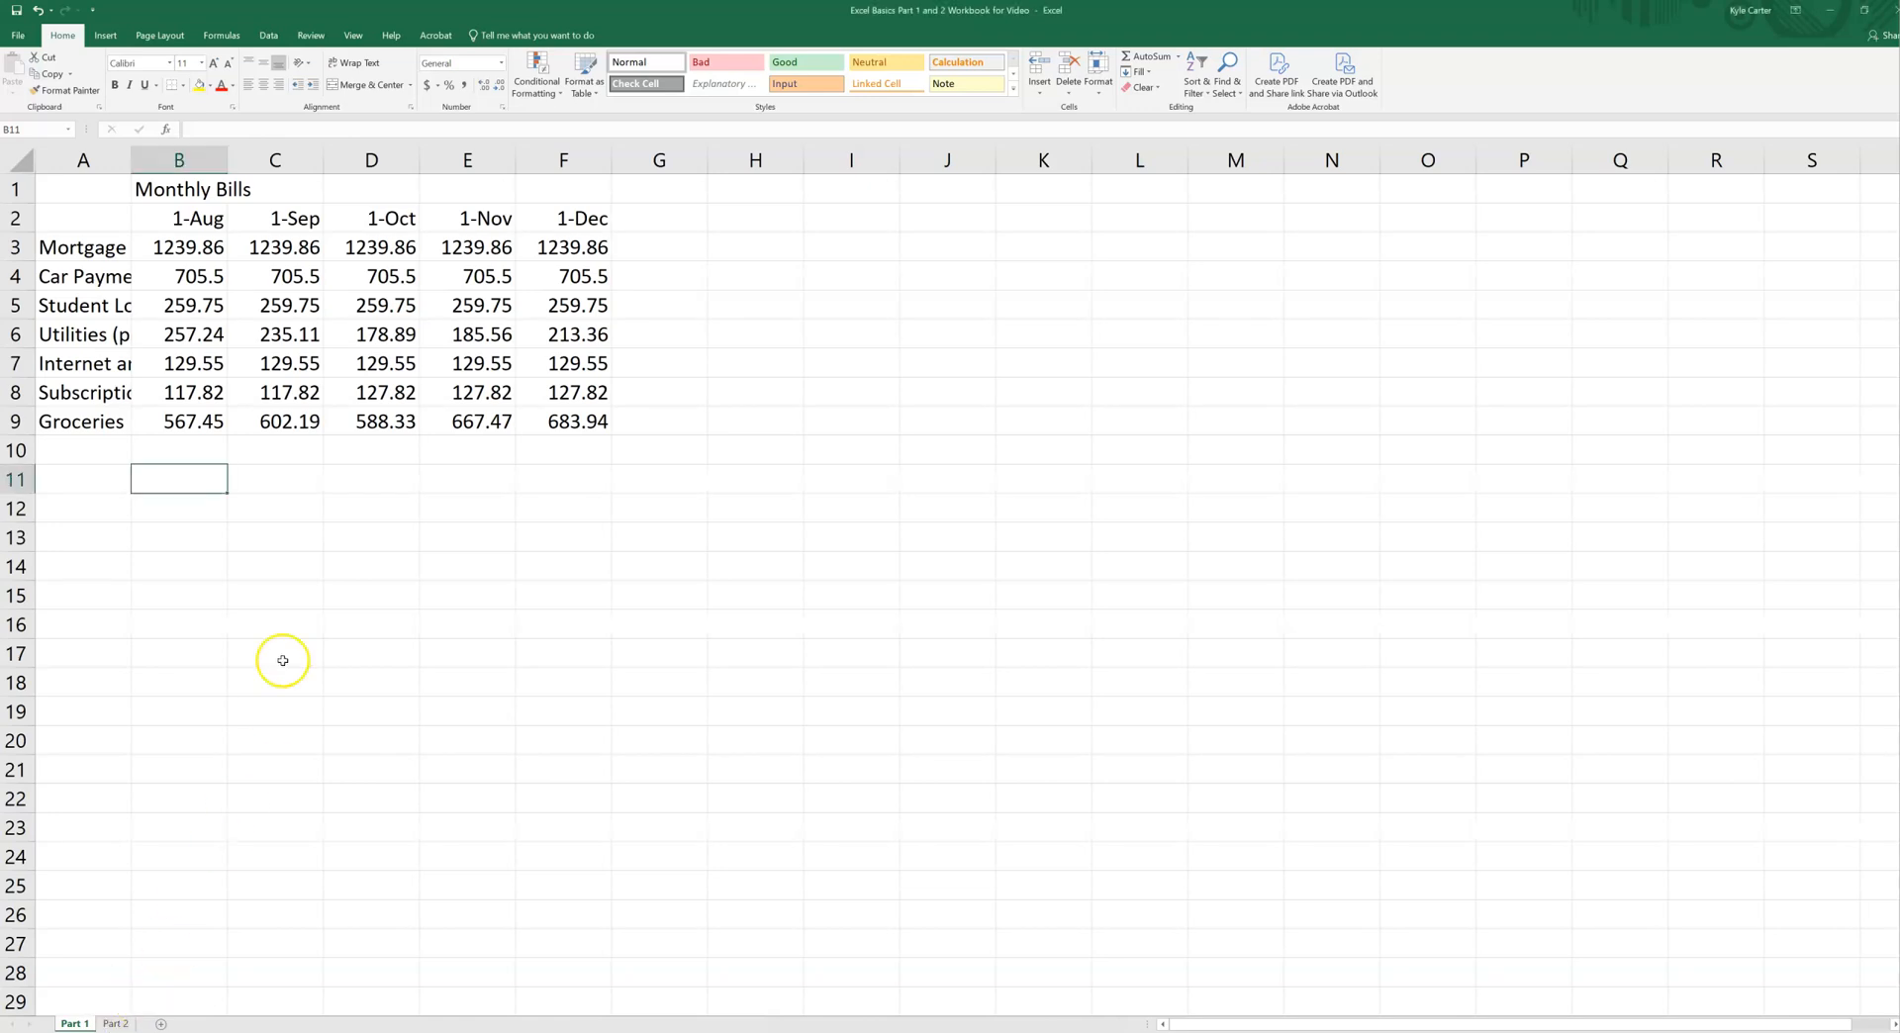
click(117, 1023)
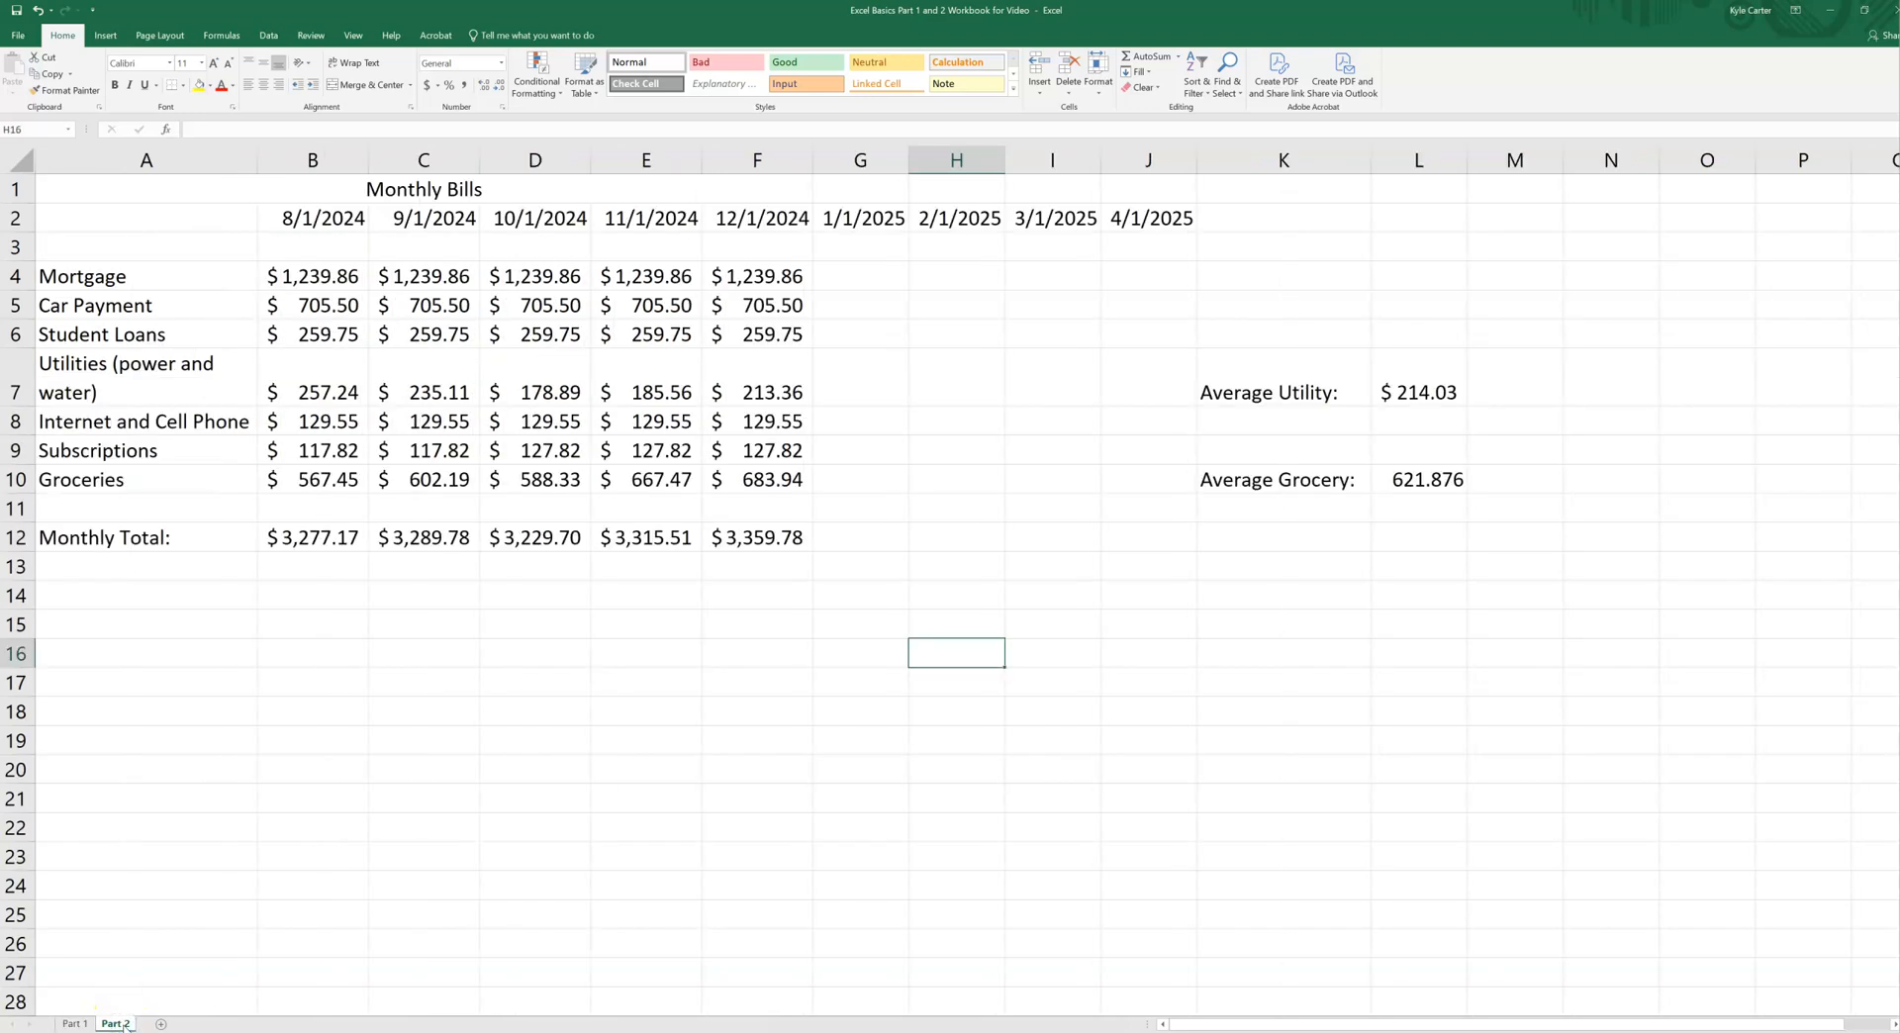
click(74, 1023)
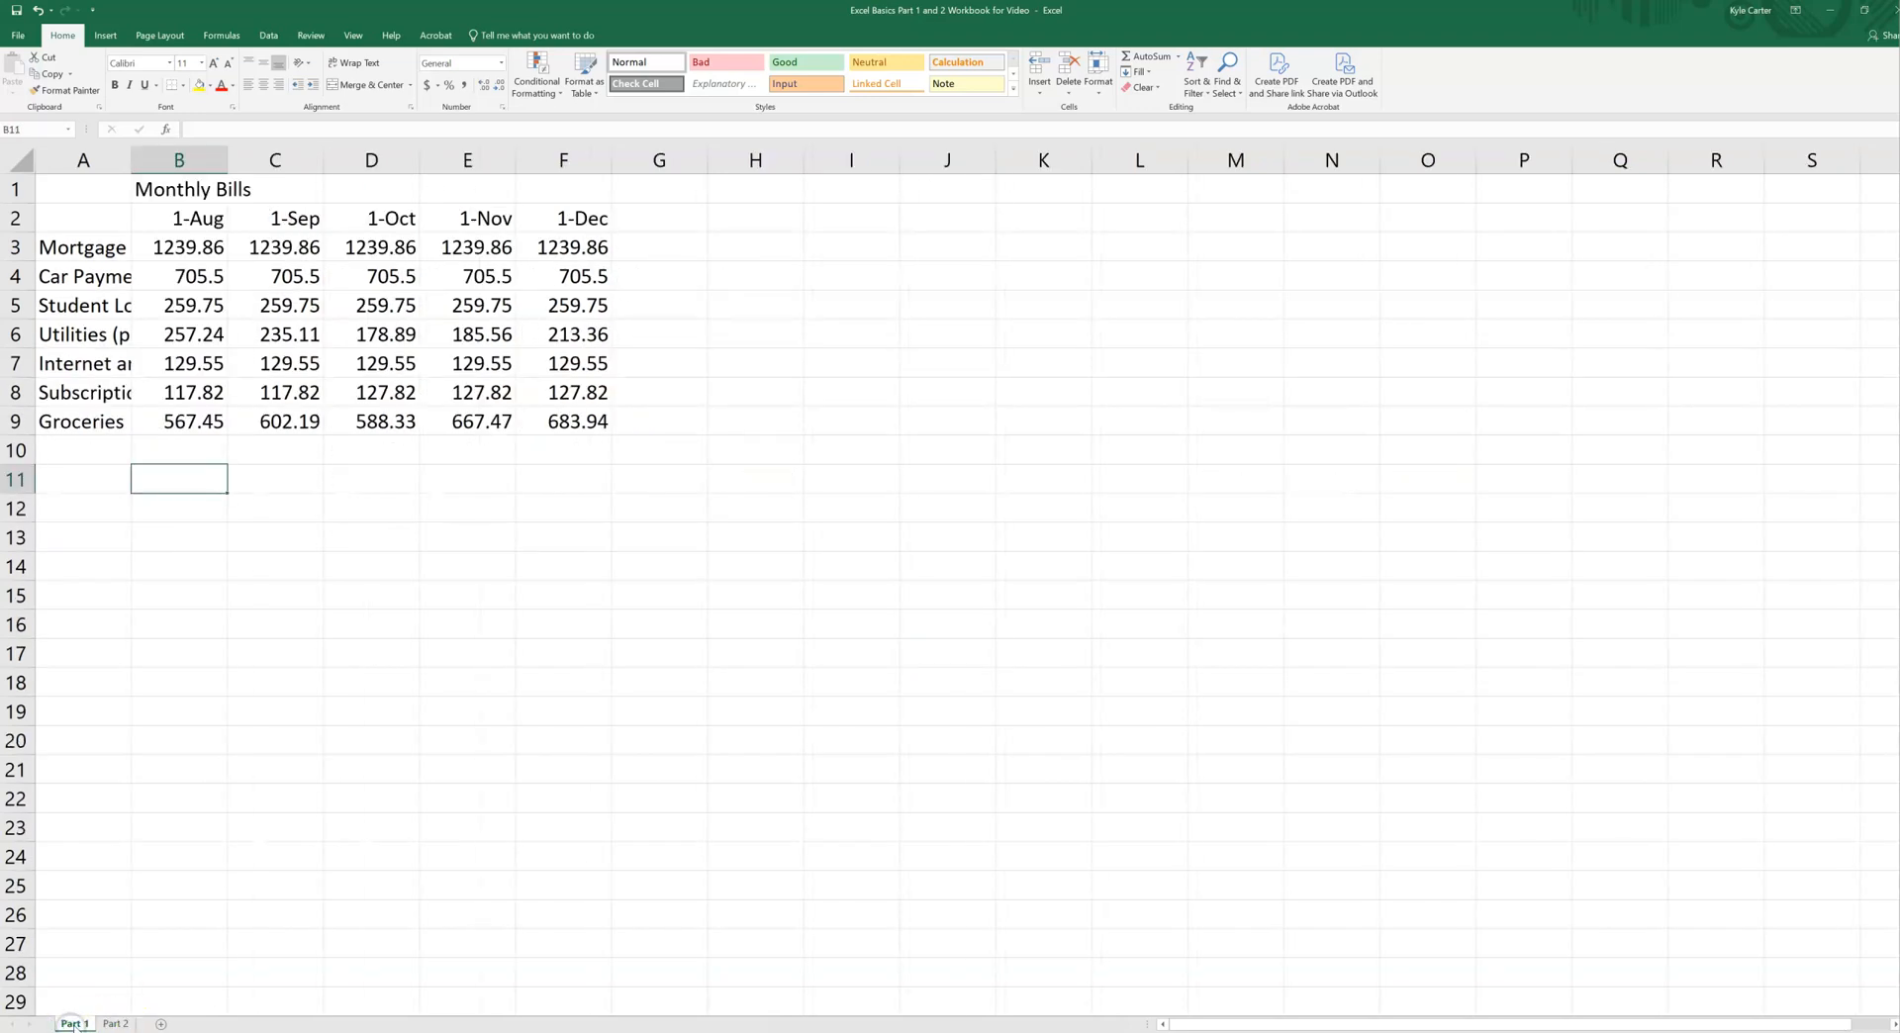
click(118, 1023)
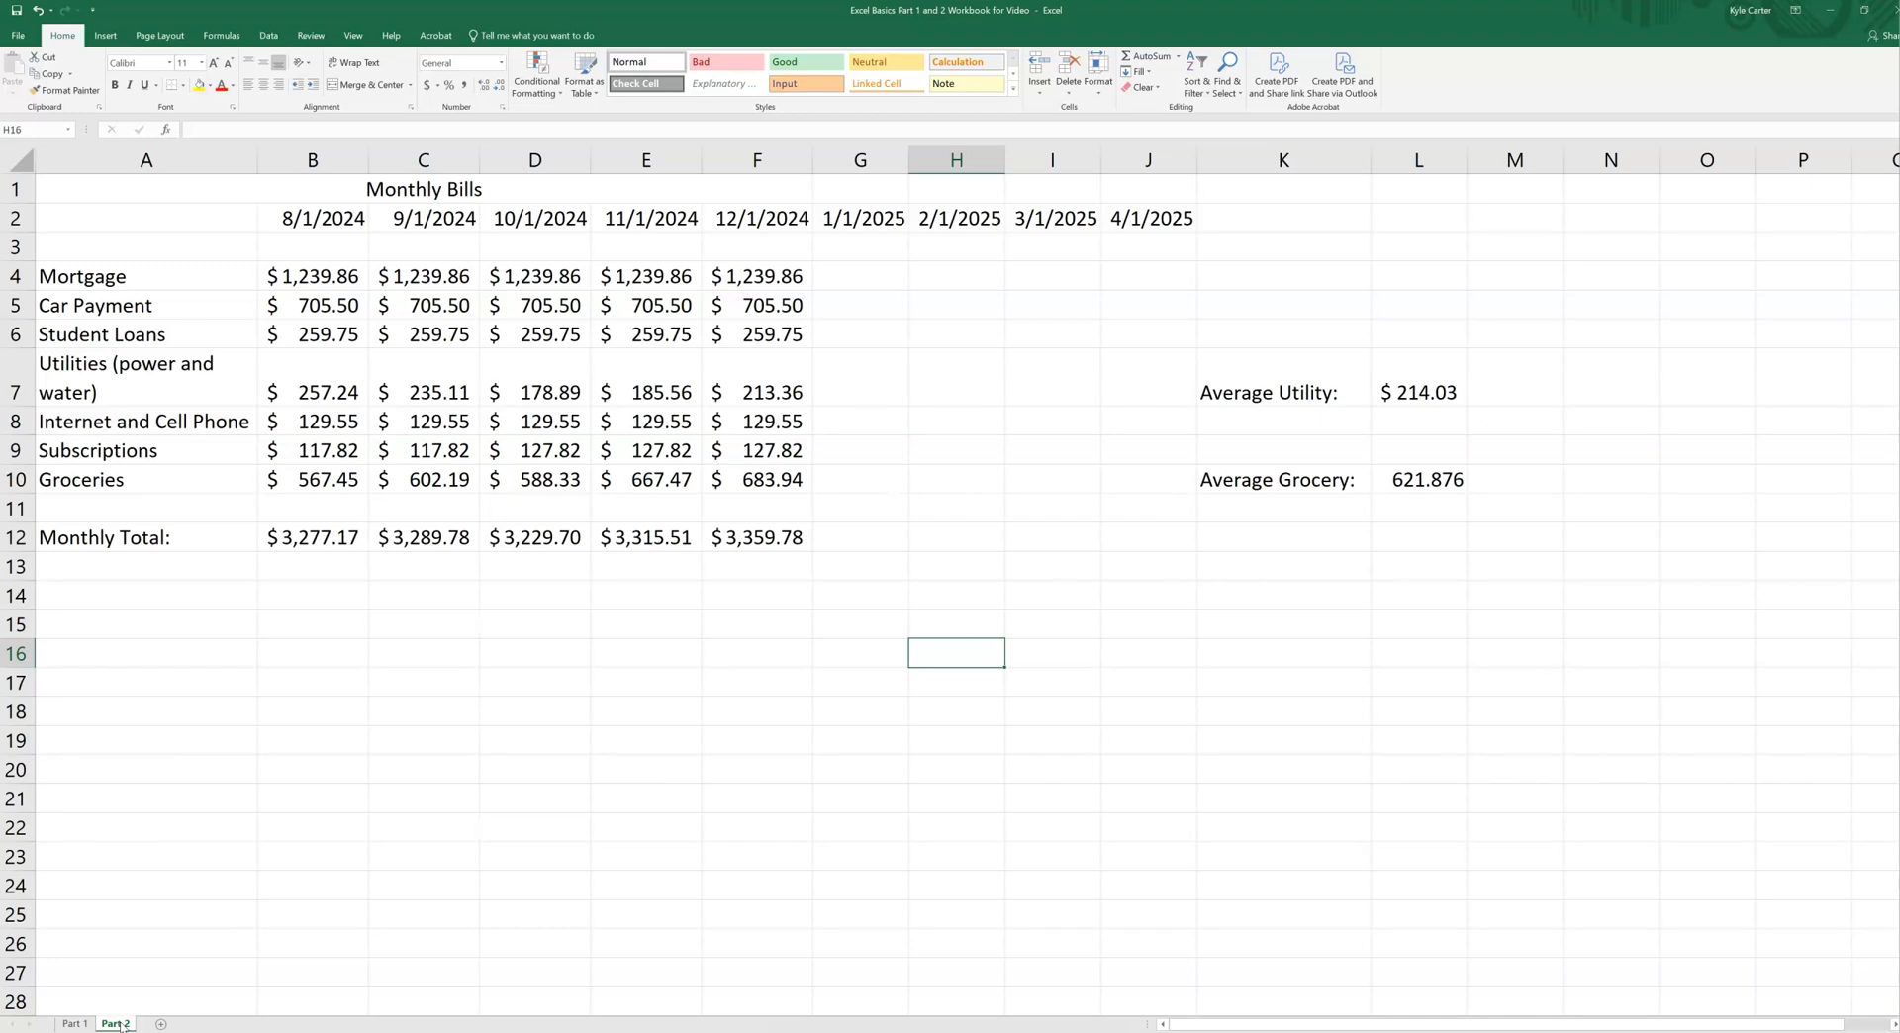
Step: Add a new blank worksheet after Part 2, and delete that sheet again
click(160, 1025)
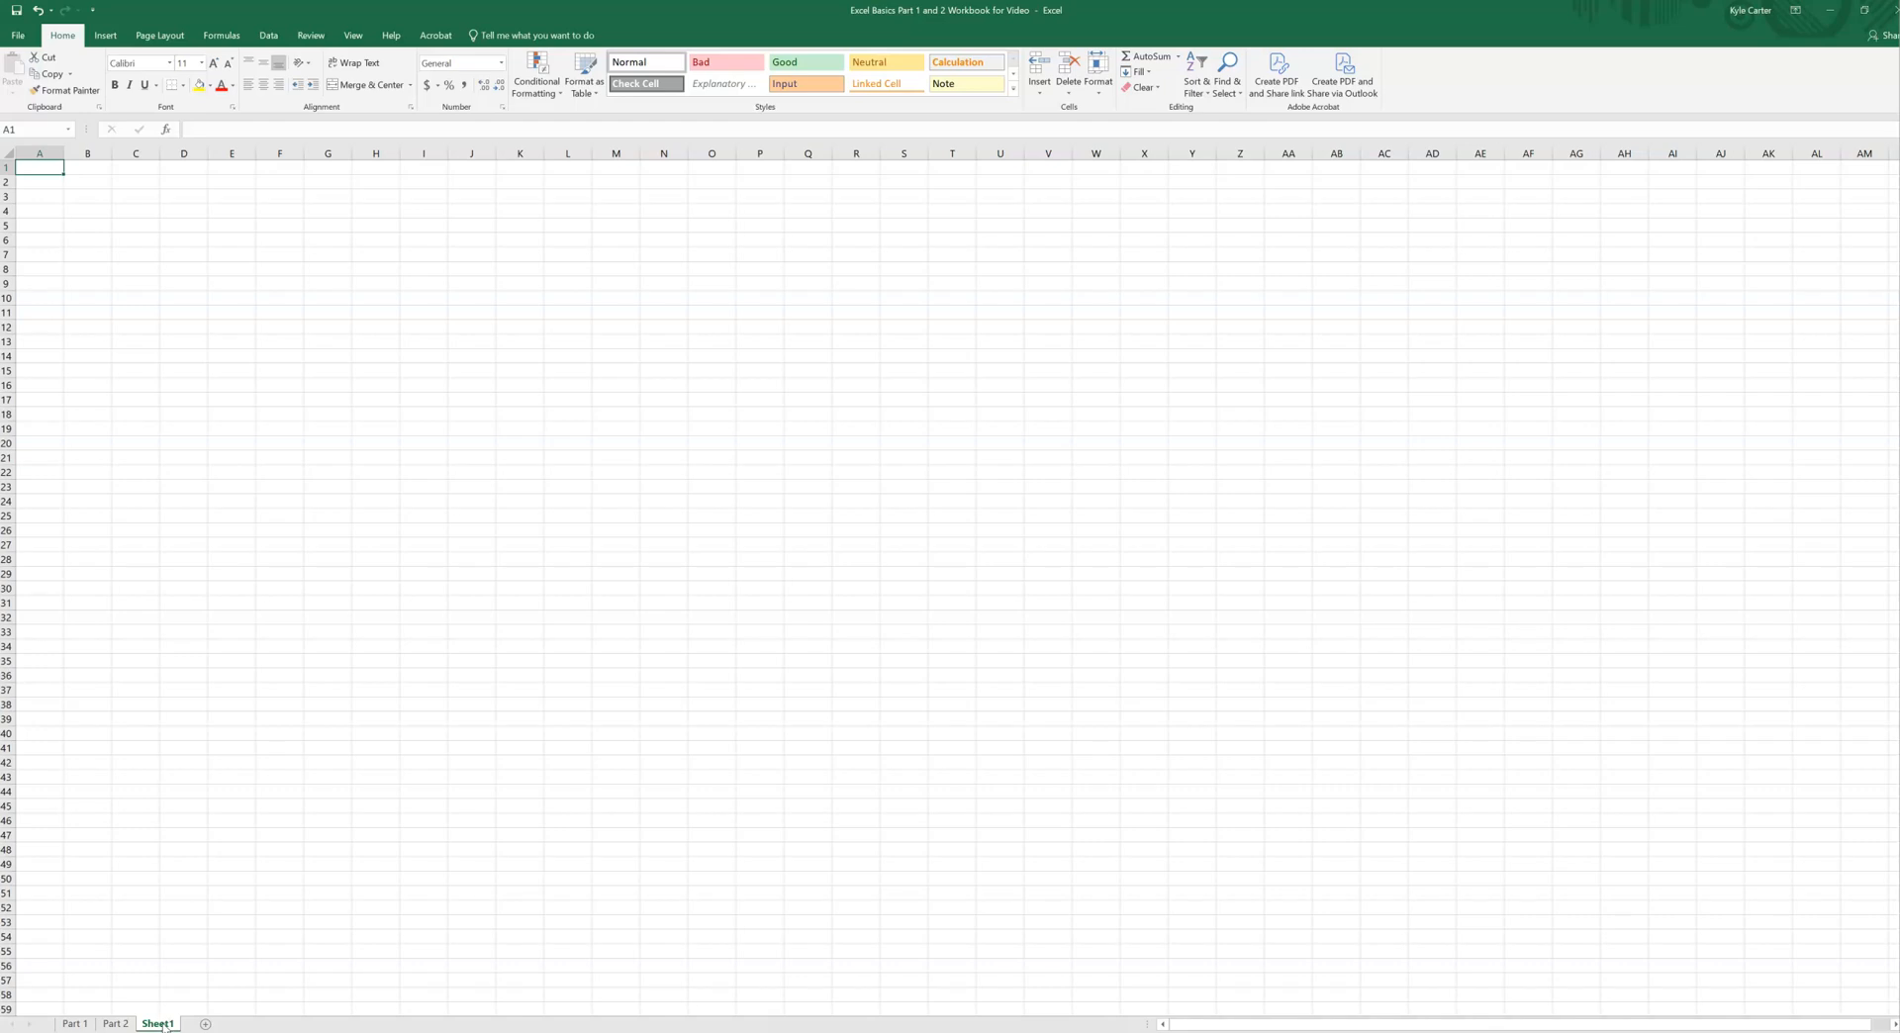
right_click(163, 1025)
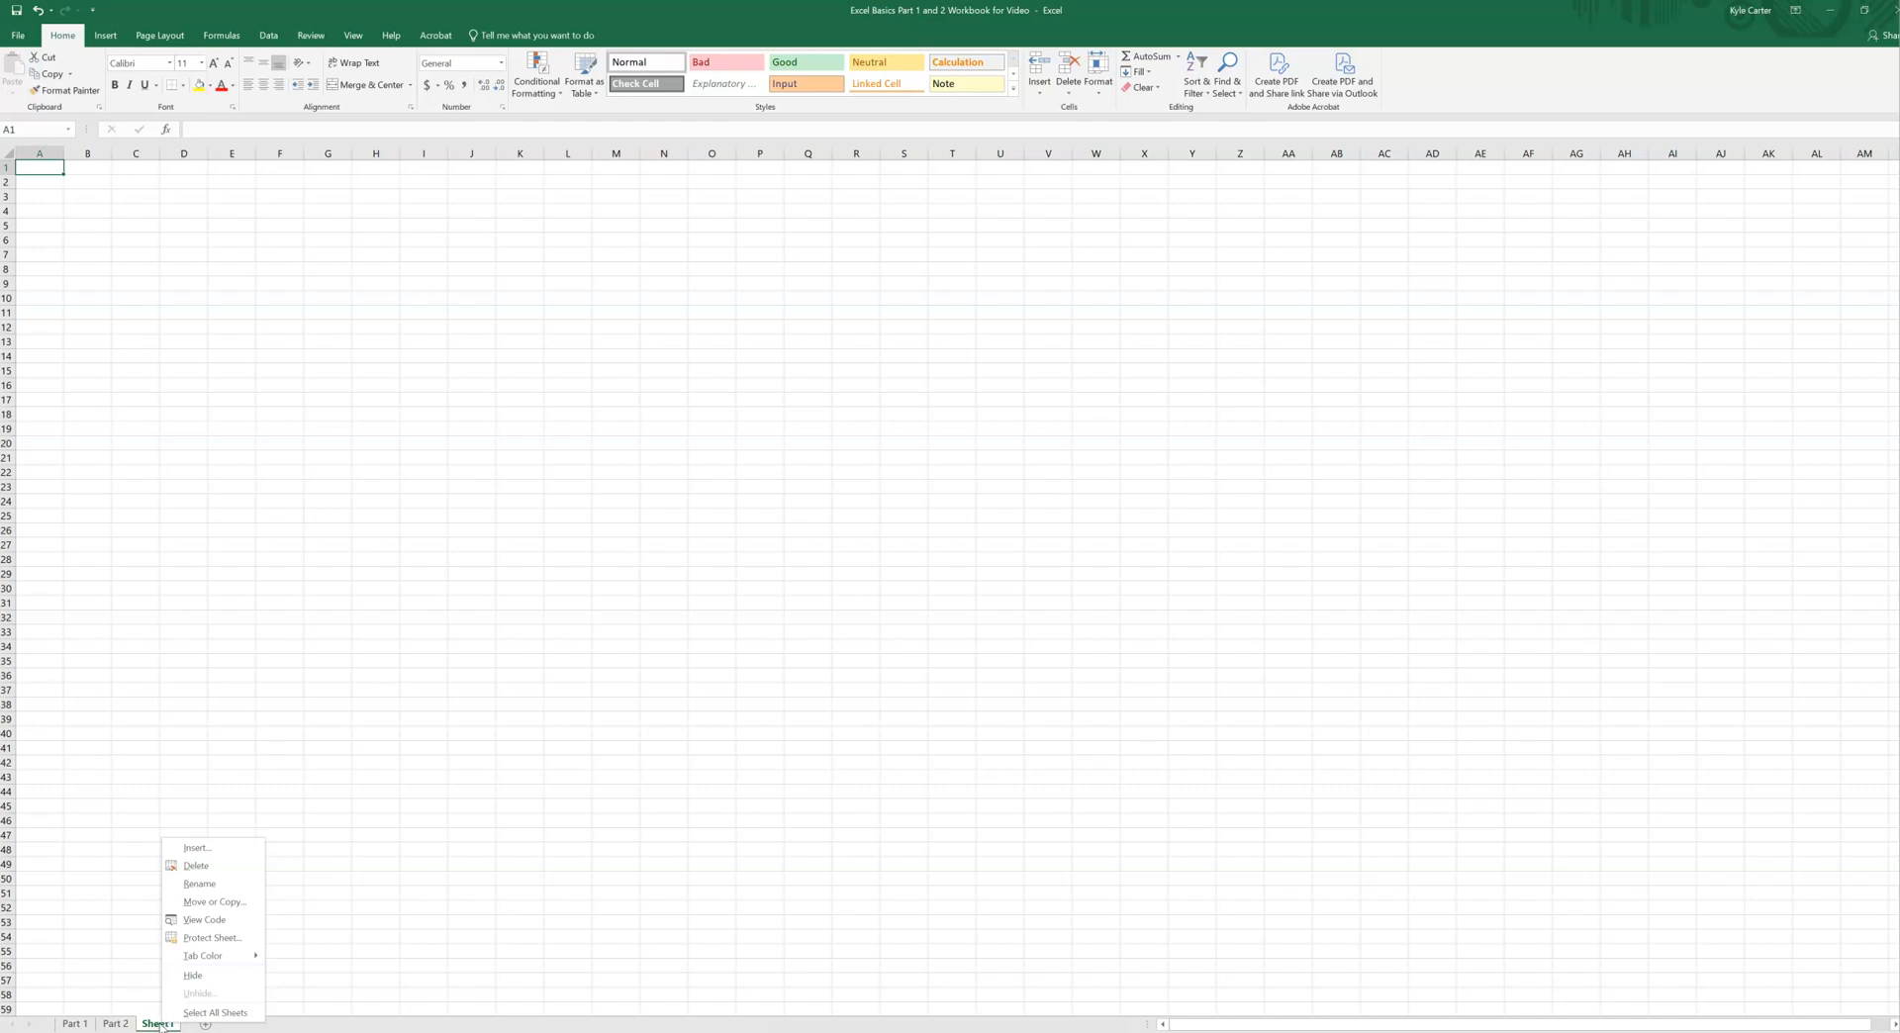
click(197, 867)
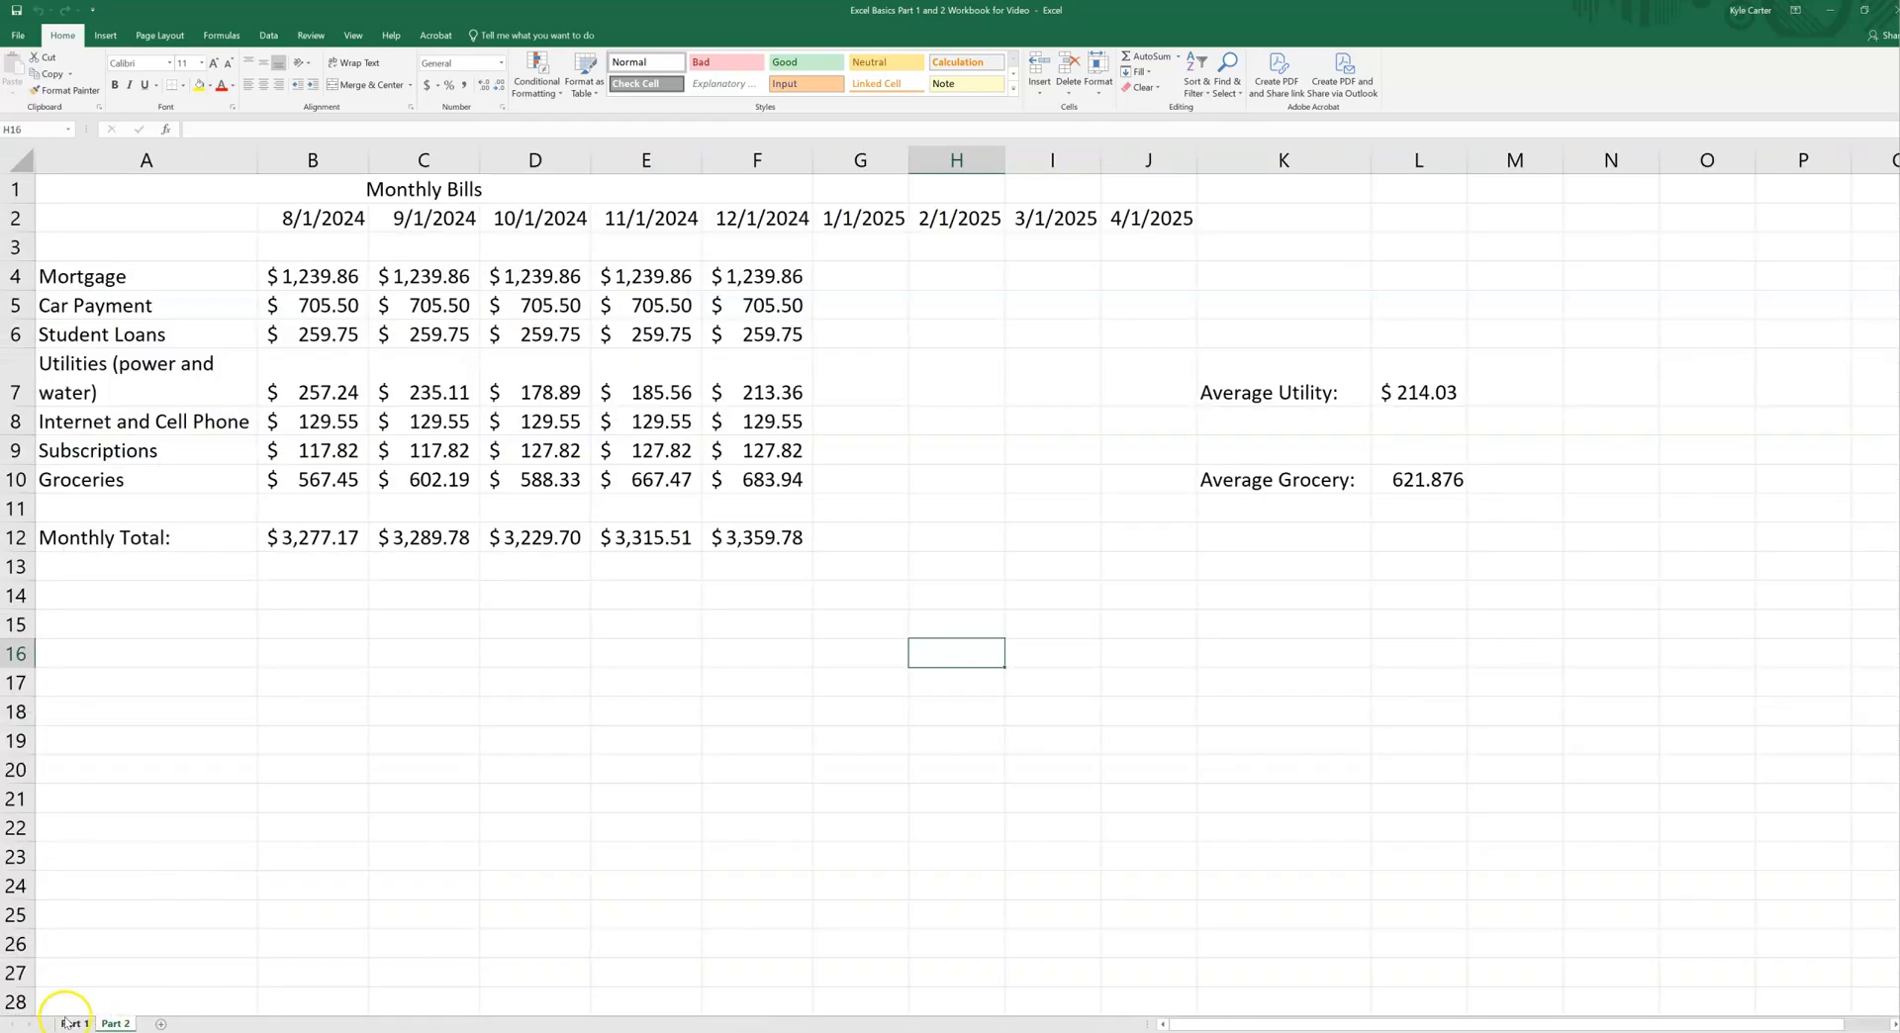